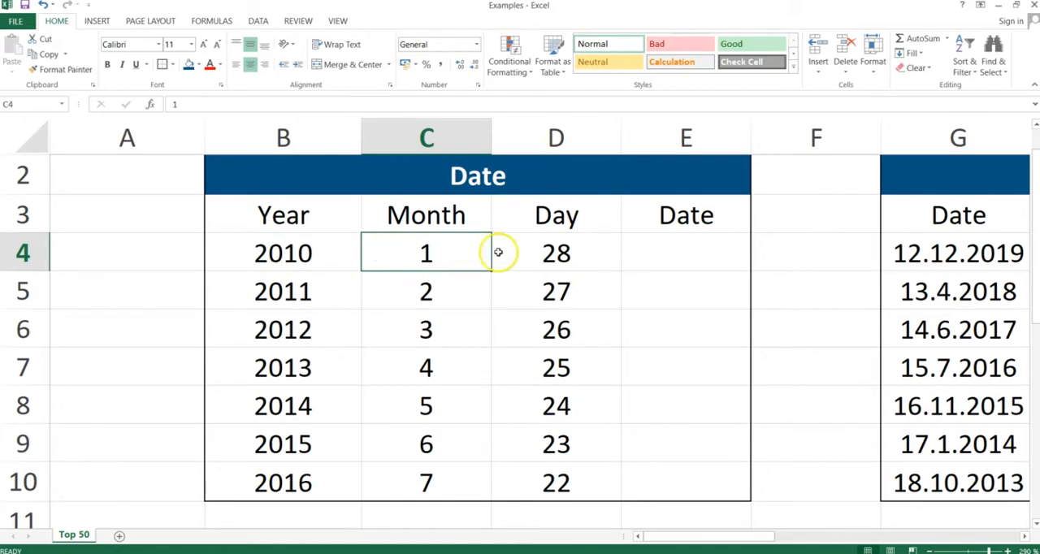
Enter the formula =DATE(B4;C4;D4) in cell E4 to combine the year, month and day into a date.
{"action": "left_click", "coordinate": [524, 252]}
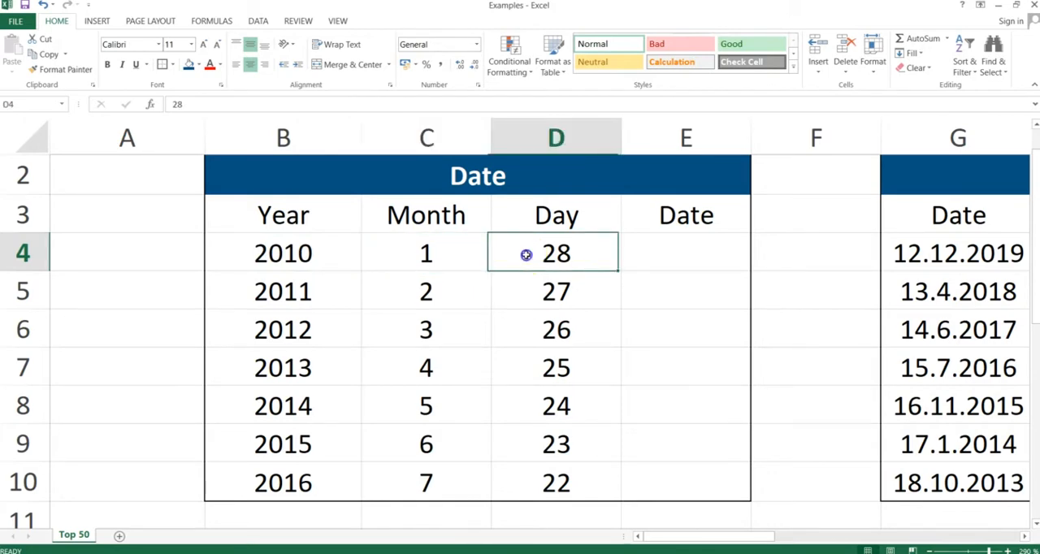
{"action": "left_click", "coordinate": [671, 260]}
{"action": "type", "text": "=date("}
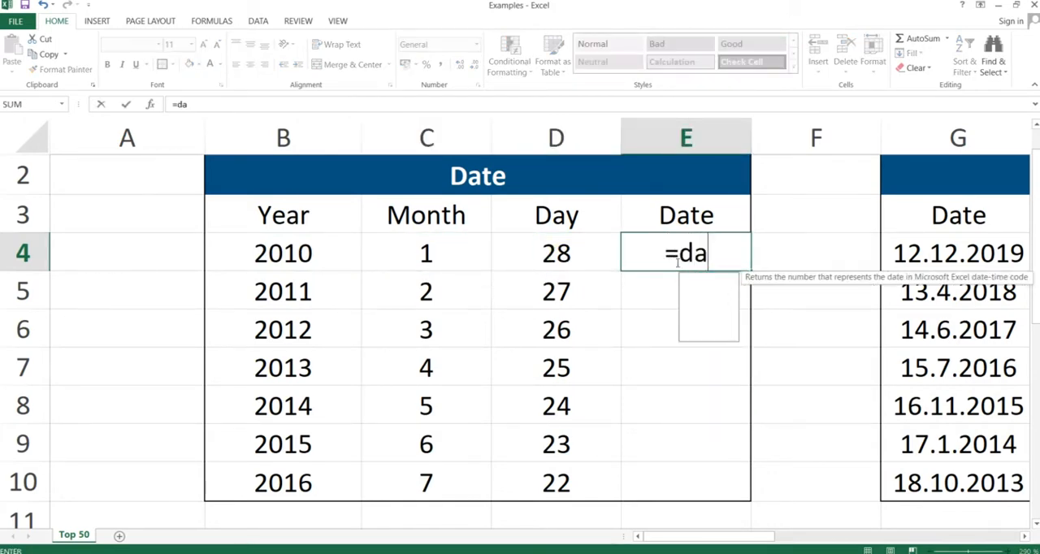
{"action": "key", "text": "Left"}
{"action": "key", "text": "Left"}
{"action": "key", "text": "Left"}
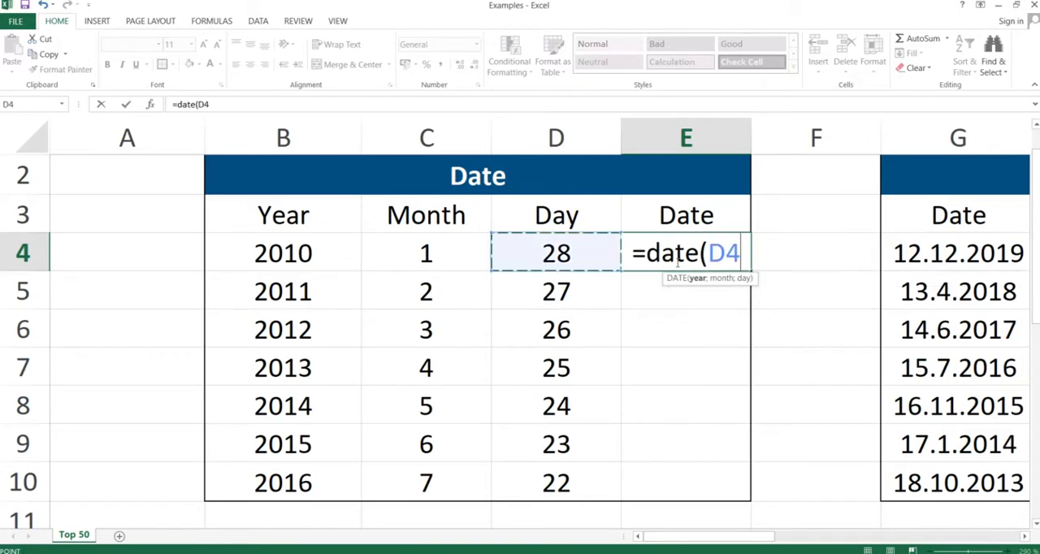
{"action": "type", "text": ";"}
{"action": "key", "text": "Left"}
{"action": "key", "text": "Left"}
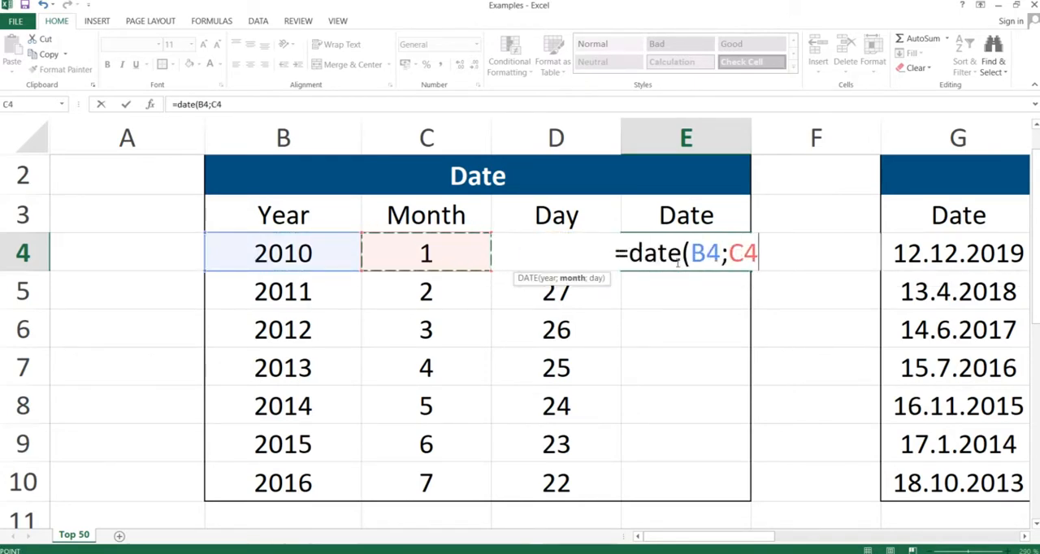
{"action": "type", "text": ";"}
{"action": "key", "text": "Left"}
{"action": "type", "text": ")"}
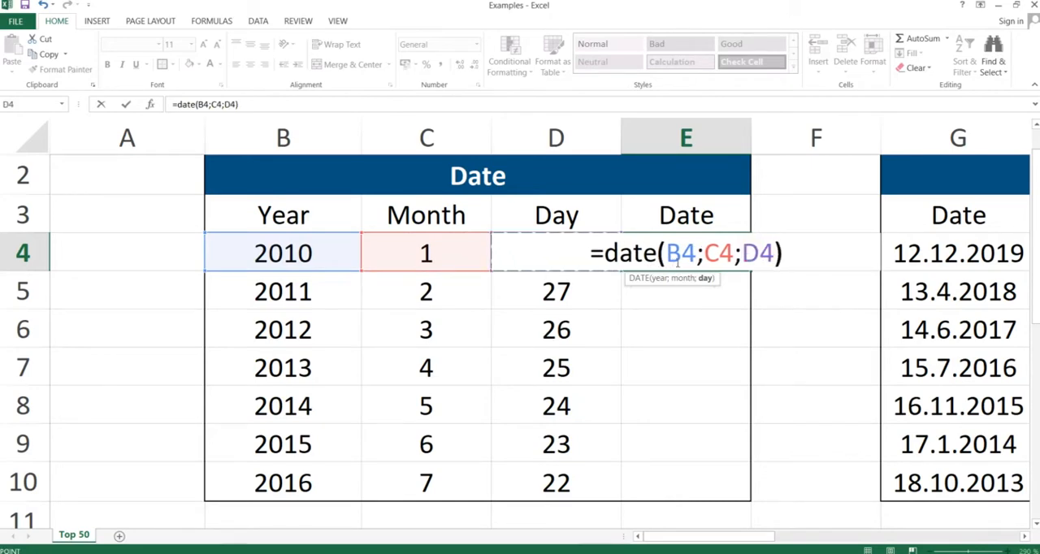
{"action": "key", "text": "Return"}
Copy cell E4 and paste only its formula over E4:E10 to fill the Date column.
{"action": "left_click", "coordinate": [683, 258]}
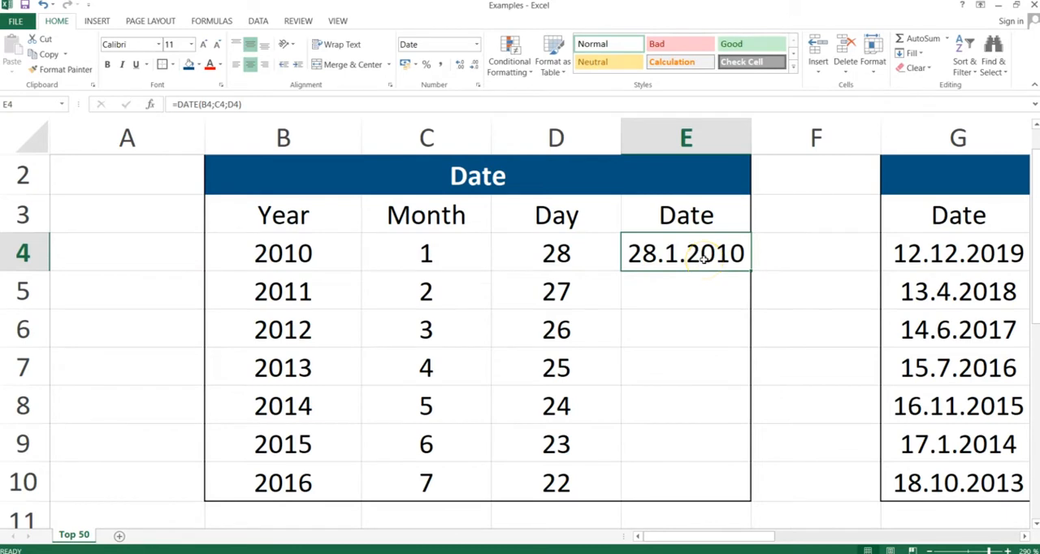
{"action": "key", "text": "ctrl+c"}
{"action": "key", "text": "shift+Down"}
{"action": "key", "text": "shift+Down"}
{"action": "key", "text": "shift+Down"}
{"action": "key", "text": "shift+Down"}
{"action": "key", "text": "shift+Down"}
{"action": "key", "text": "shift+Down"}
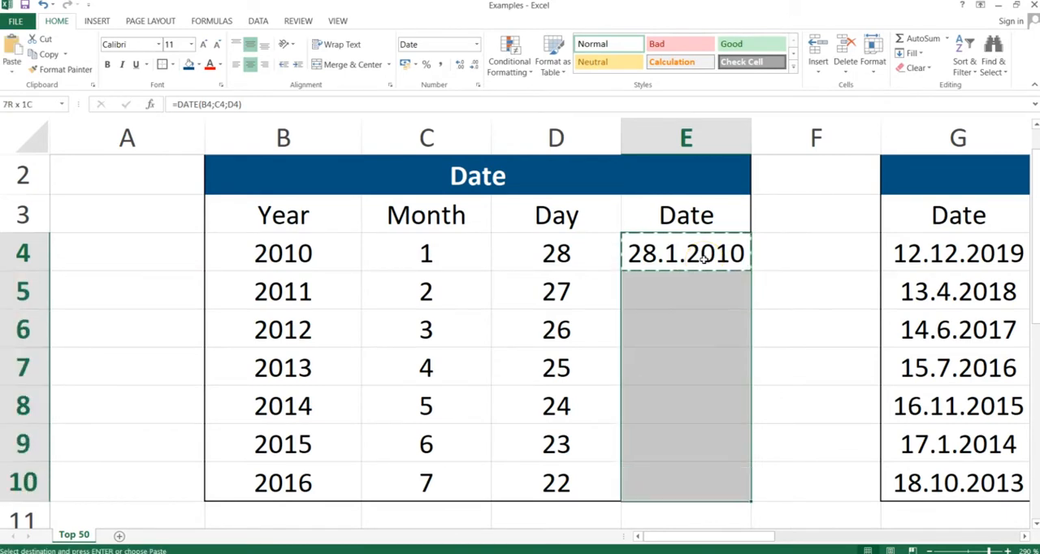
{"action": "key", "text": "alt+e"}
{"action": "key", "text": "s"}
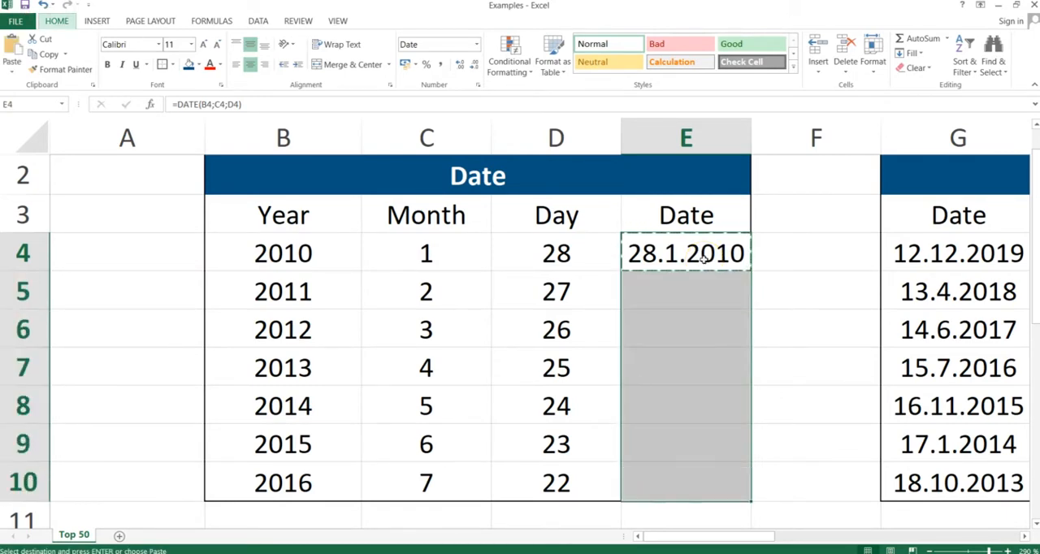
{"action": "key", "text": "Return"}
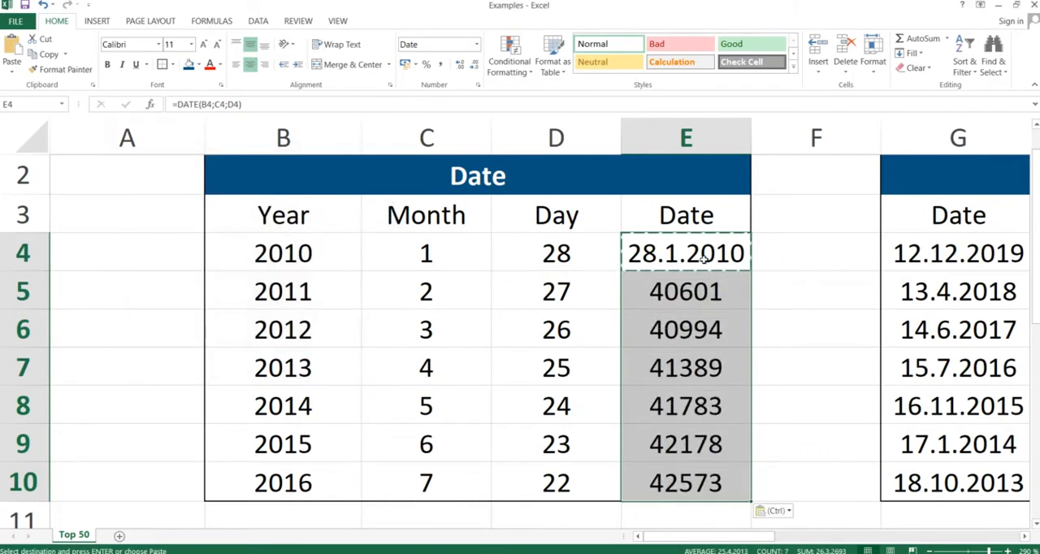
Format the dates in E4:E10 as Short Date.
{"action": "left_click", "coordinate": [476, 44]}
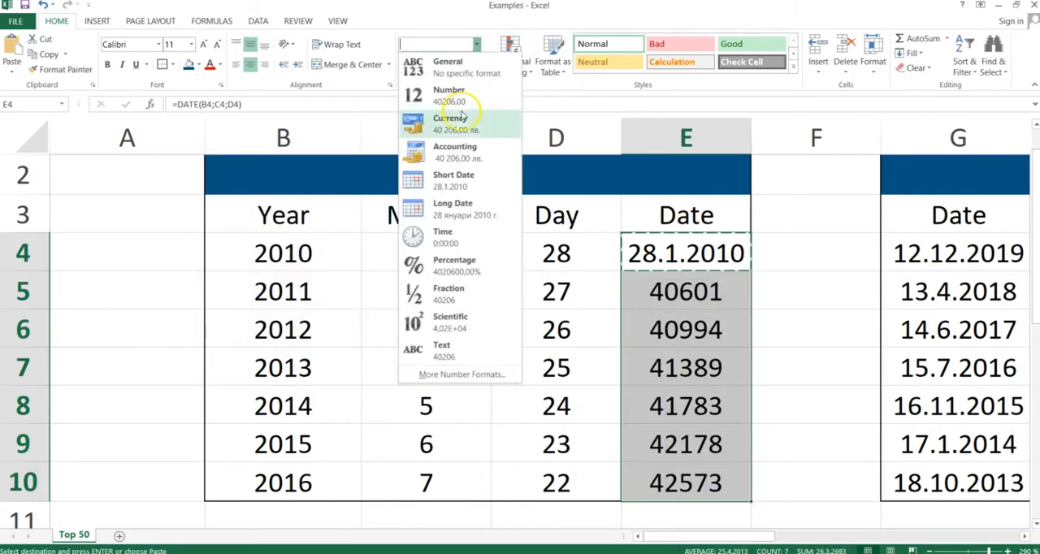
{"action": "left_click", "coordinate": [443, 178]}
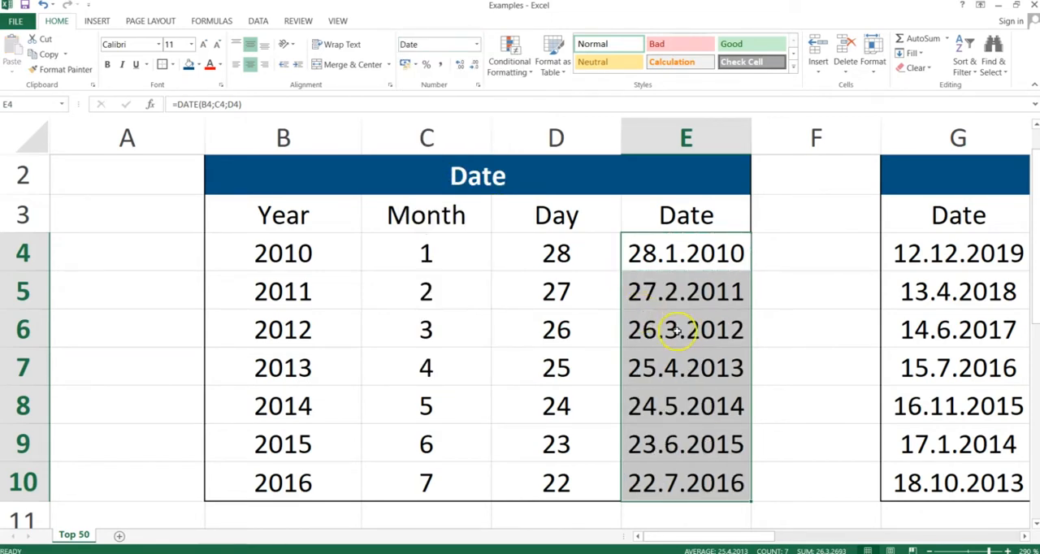
{"action": "left_click", "coordinate": [655, 327]}
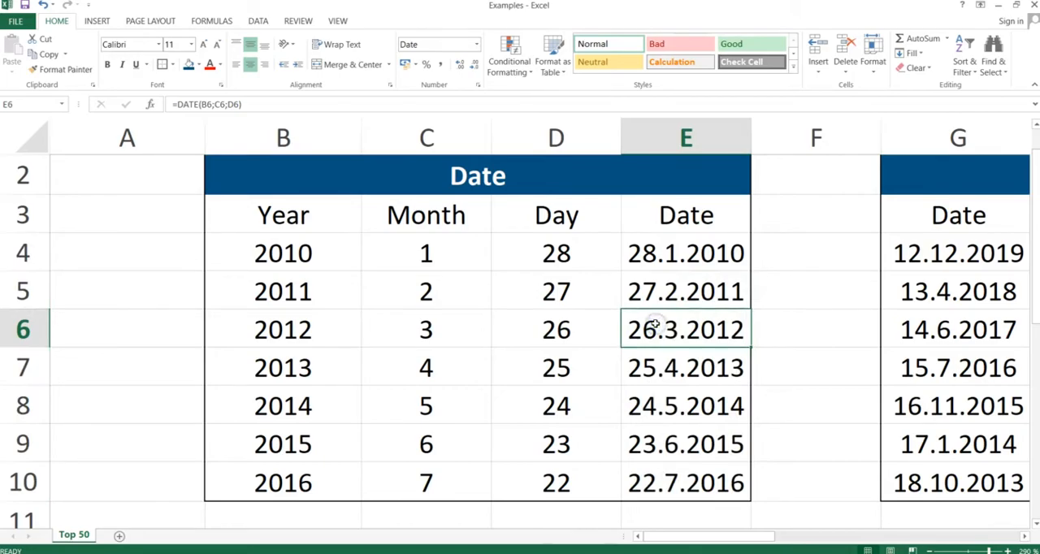
Switch to the presentation, advance to the Year, Month, Day slide, and return to the Excel workbook.
{"action": "key", "text": "alt+Tab"}
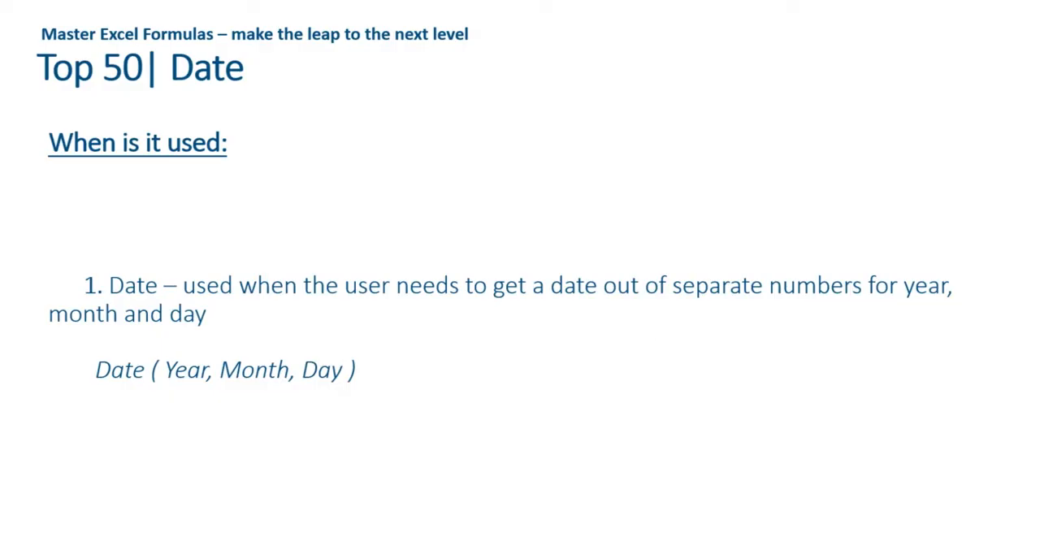
{"action": "key", "text": "Right"}
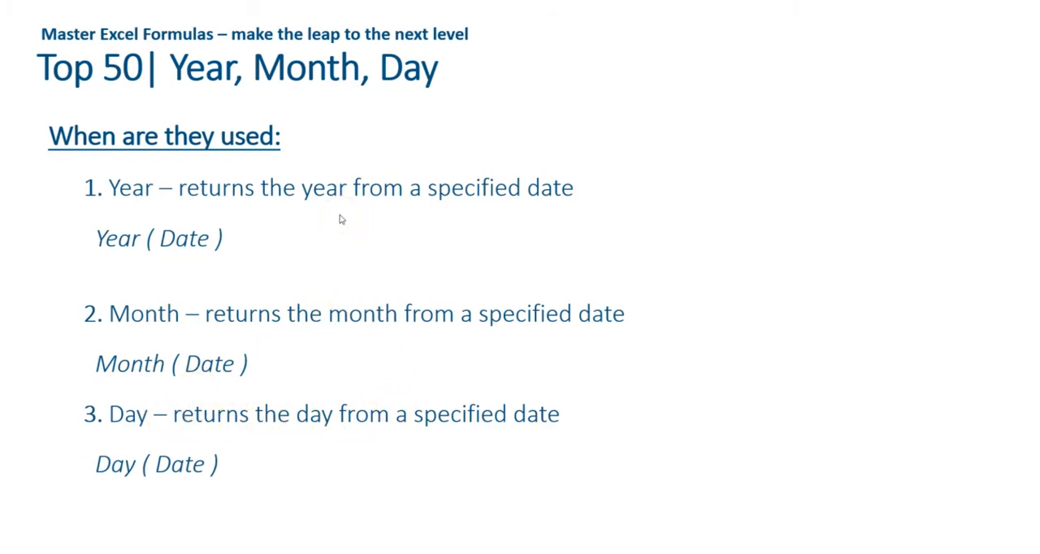
{"action": "key", "text": "alt+Tab"}
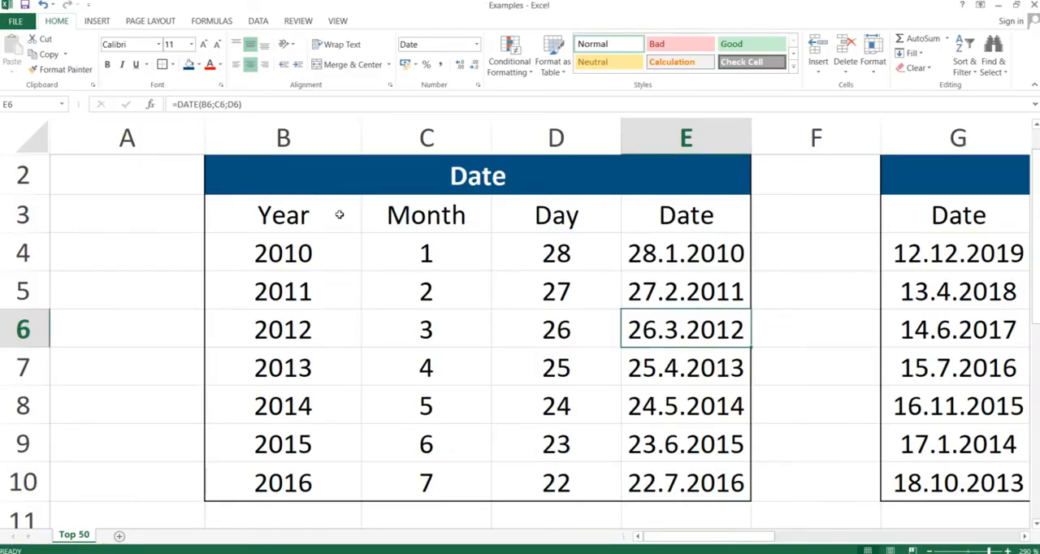
Examine the dates listed in G4:G10 of the Year/Month/Day table.
{"action": "key", "text": "Right"}
{"action": "key", "text": "Right"}
{"action": "key", "text": "Right"}
{"action": "key", "text": "Right"}
{"action": "key", "text": "Right"}
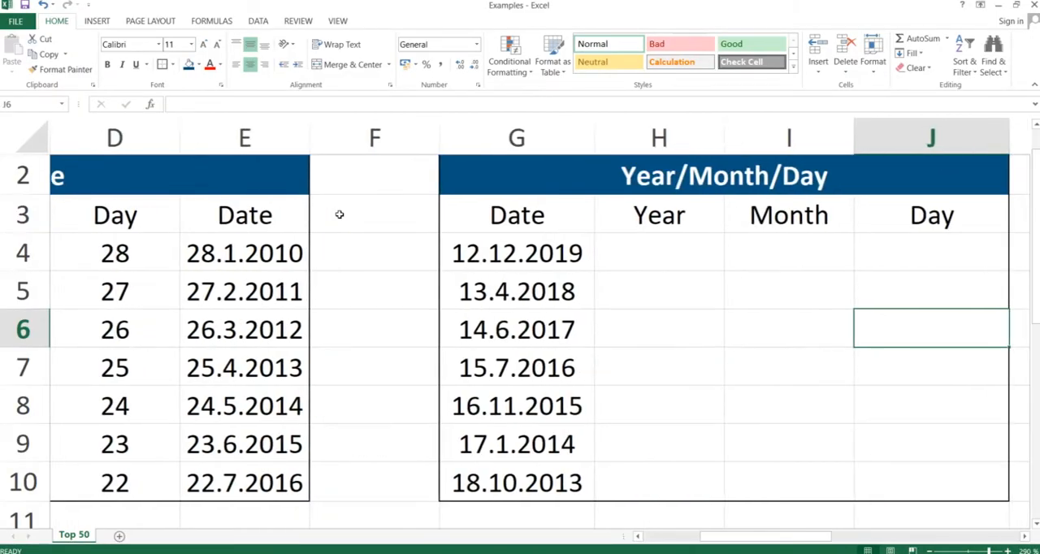
{"action": "key", "text": "Right"}
{"action": "key", "text": "Left"}
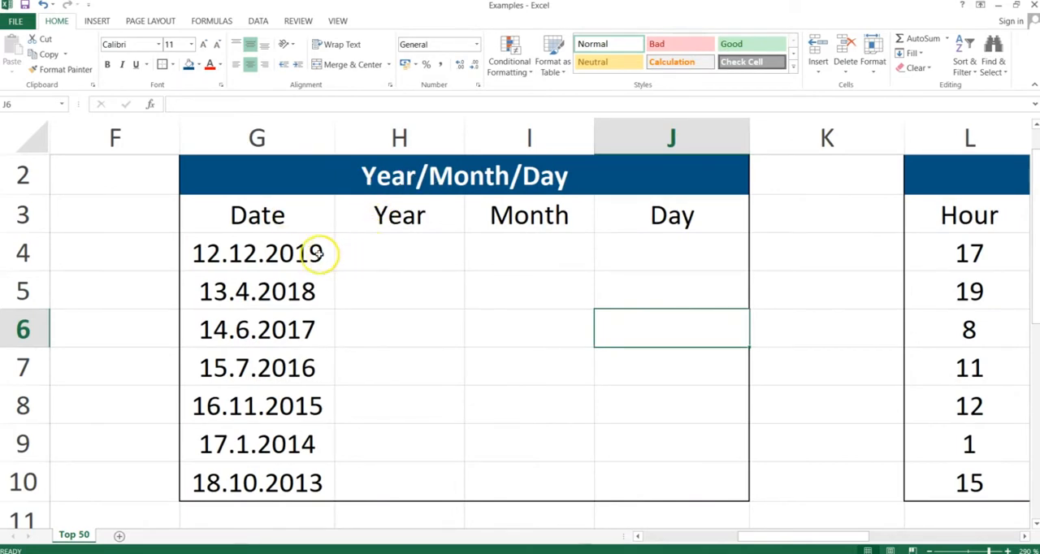
{"action": "left_click", "coordinate": [273, 252]}
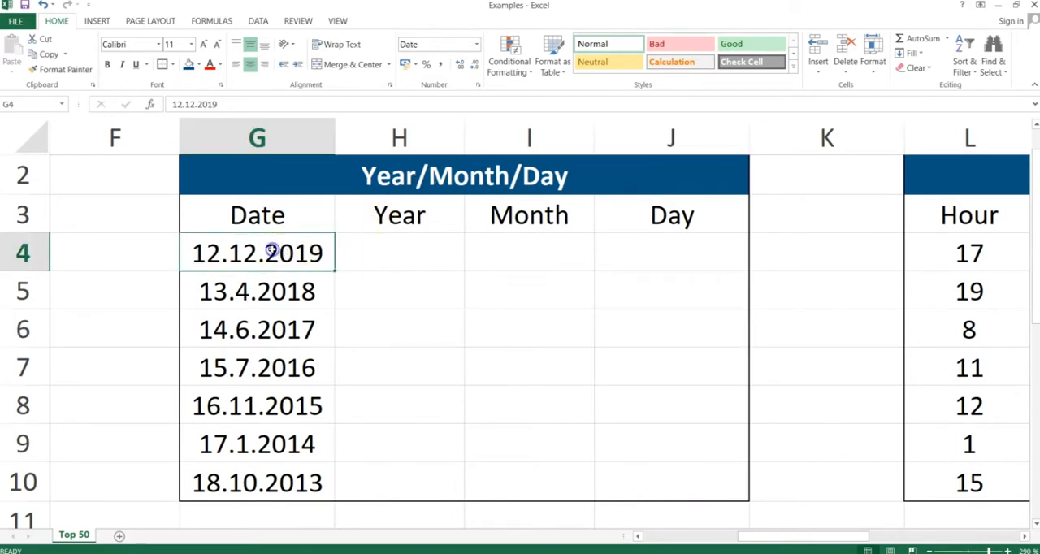
{"action": "key", "text": "Down"}
{"action": "key", "text": "Down"}
{"action": "key", "text": "Down"}
{"action": "key", "text": "Up"}
{"action": "key", "text": "Up"}
{"action": "key", "text": "Up"}
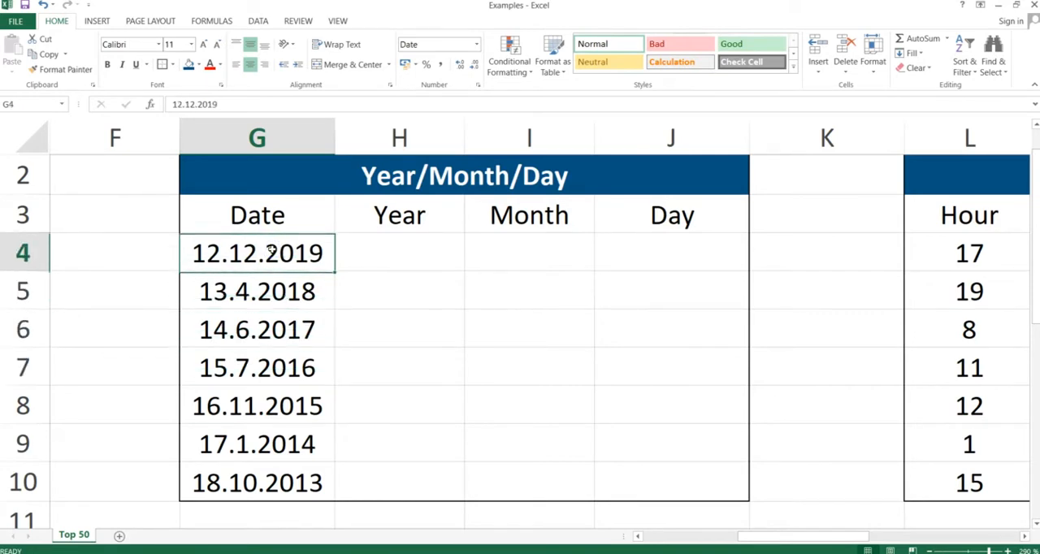
{"action": "key", "text": "ctrl+shift+Down"}
{"action": "key", "text": "Up"}
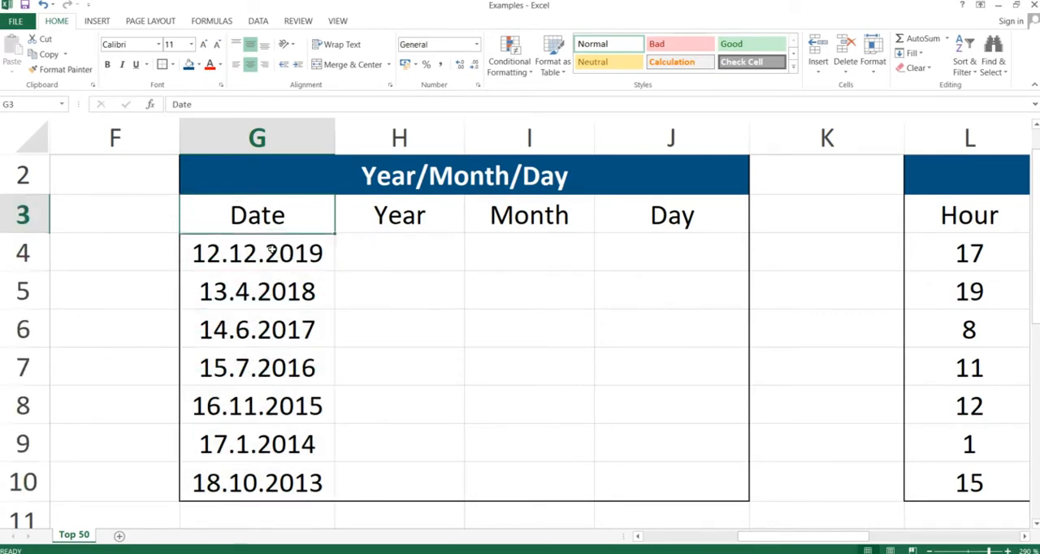
Enter the formula =YEAR(G4) in cell H4 to extract the year.
{"action": "key", "text": "Right"}
{"action": "key", "text": "Down"}
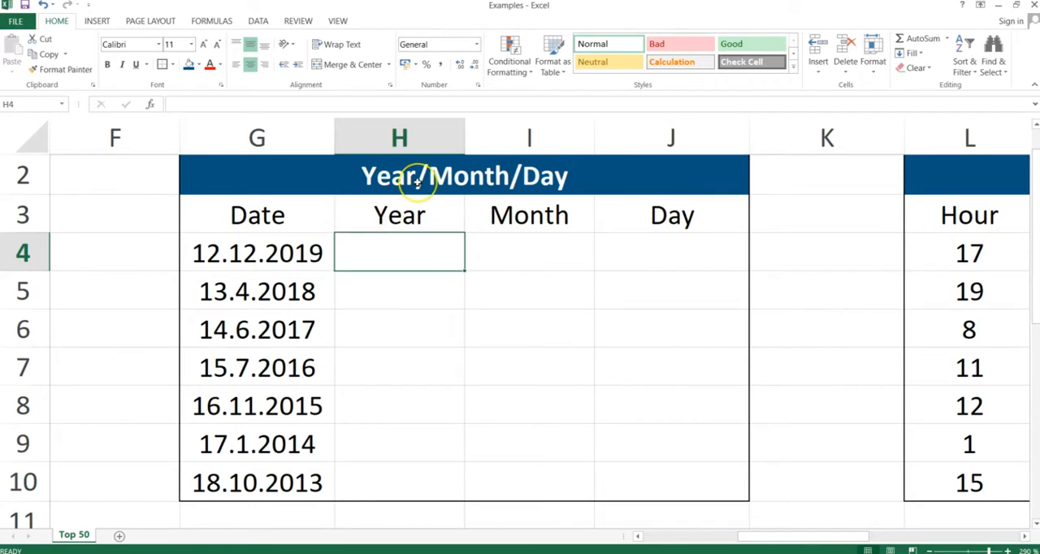
{"action": "type", "text": "=year("}
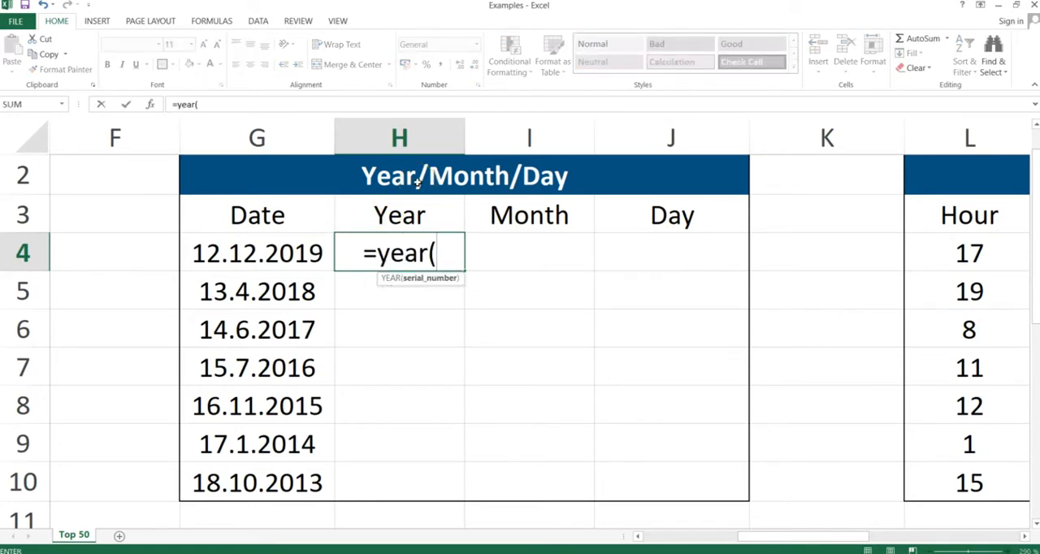
{"action": "key", "text": "Left"}
{"action": "type", "text": ")"}
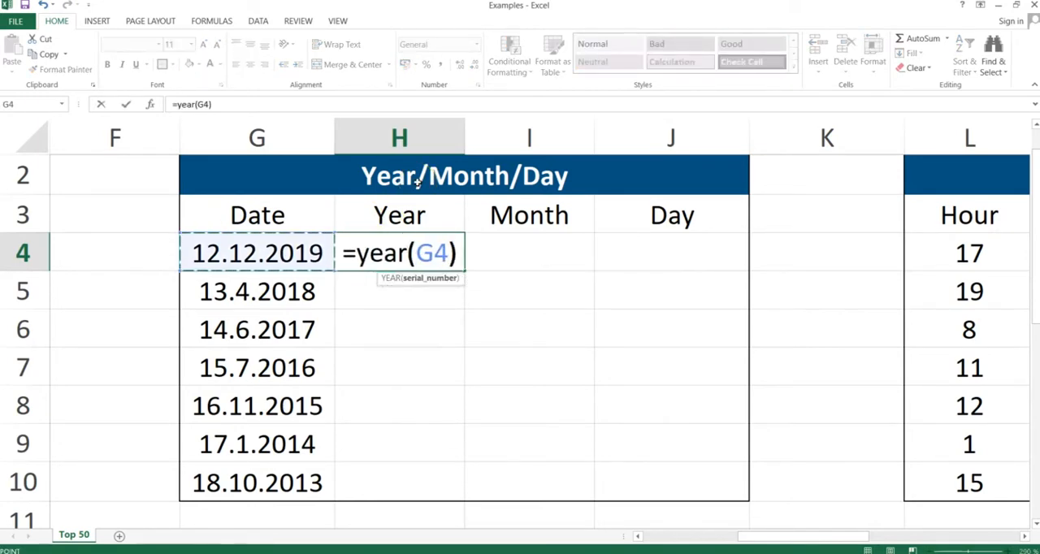
{"action": "key", "text": "Return"}
Enter the formula =MONTH(G4) in cell I4 to extract the month.
{"action": "key", "text": "Up"}
{"action": "key", "text": "Right"}
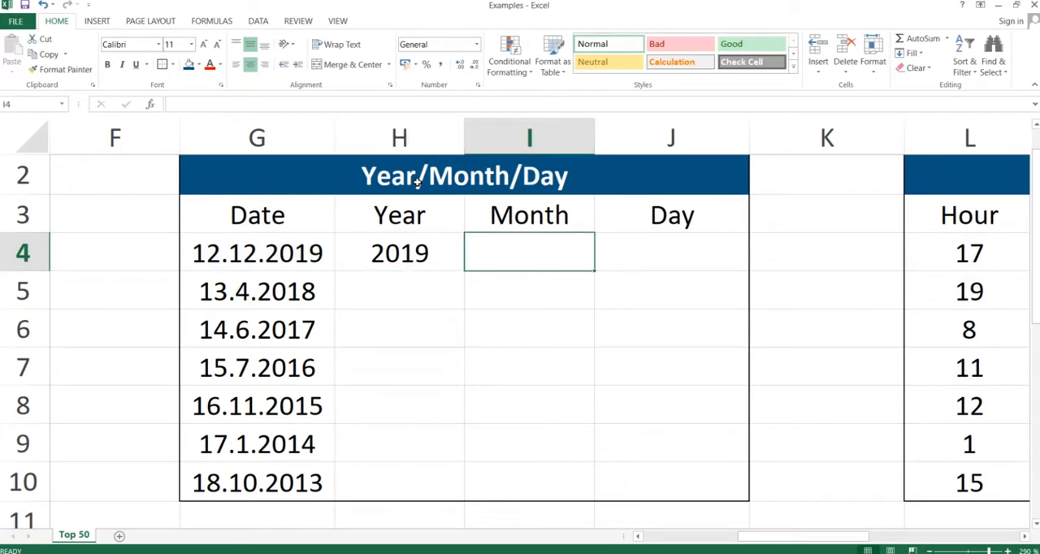
{"action": "type", "text": "=month("}
{"action": "key", "text": "Left"}
{"action": "key", "text": "Left"}
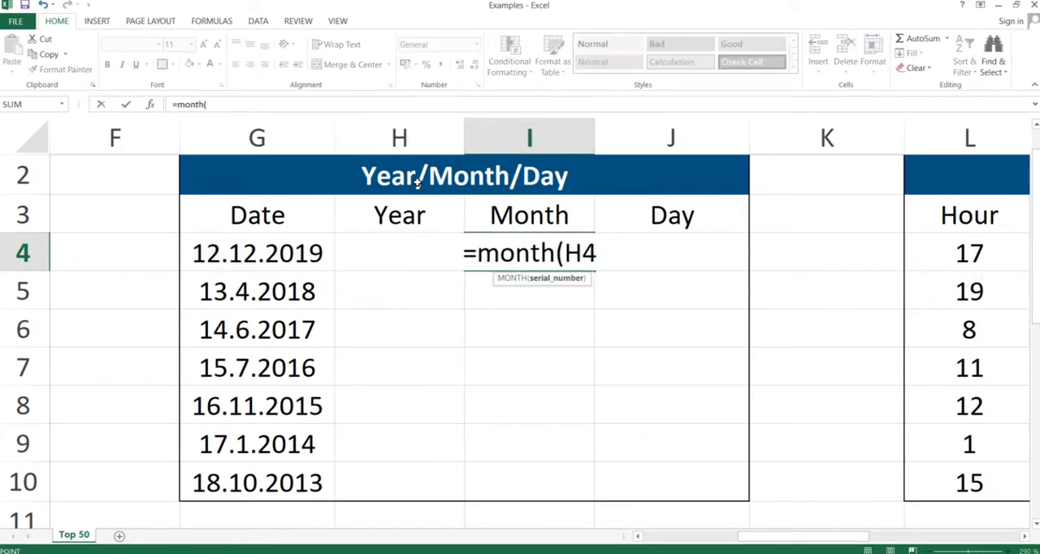
{"action": "type", "text": ")"}
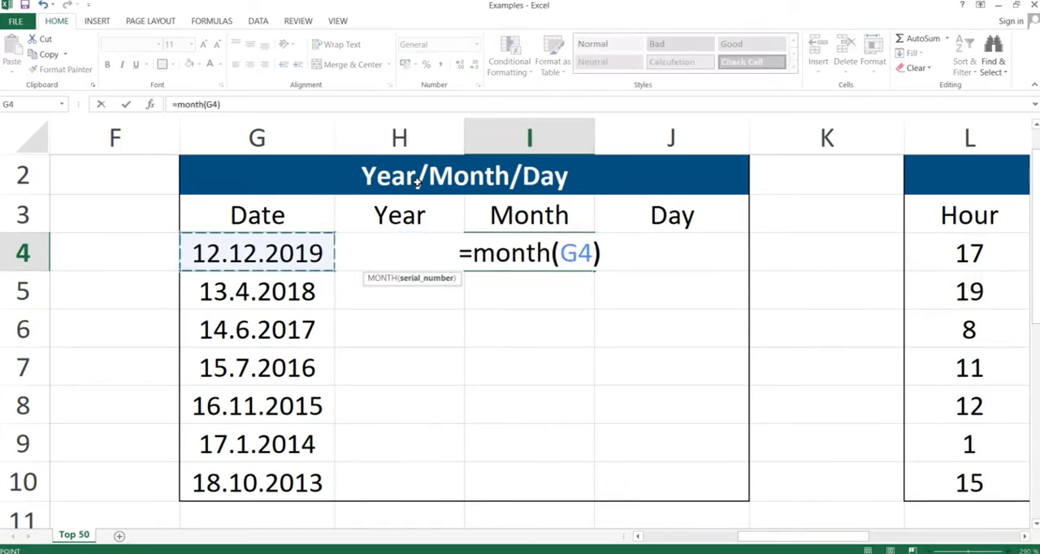
{"action": "key", "text": "Return"}
Enter the formula =DAY(G4) in cell J4 to extract the day.
{"action": "key", "text": "Up"}
{"action": "key", "text": "Right"}
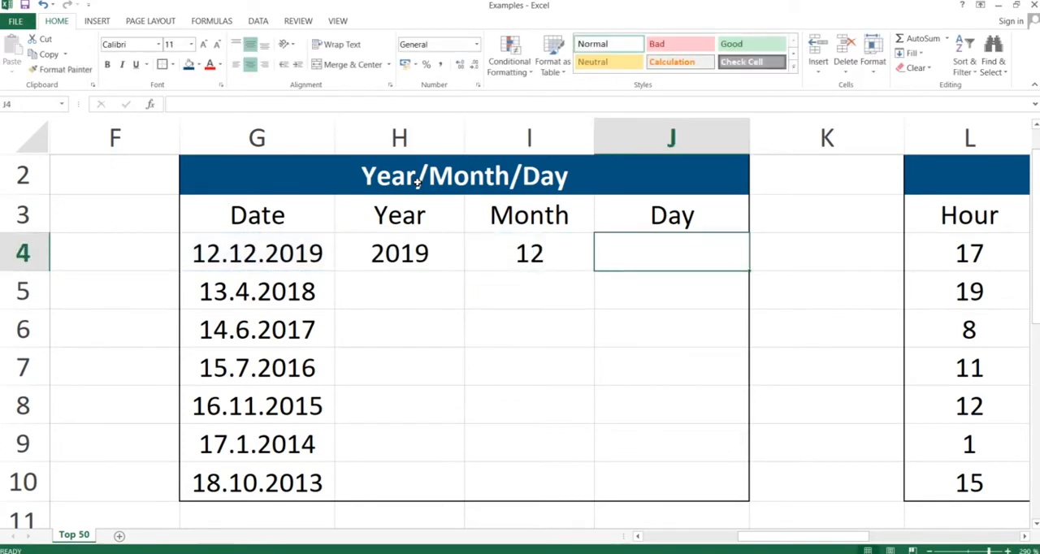
{"action": "type", "text": "=day("}
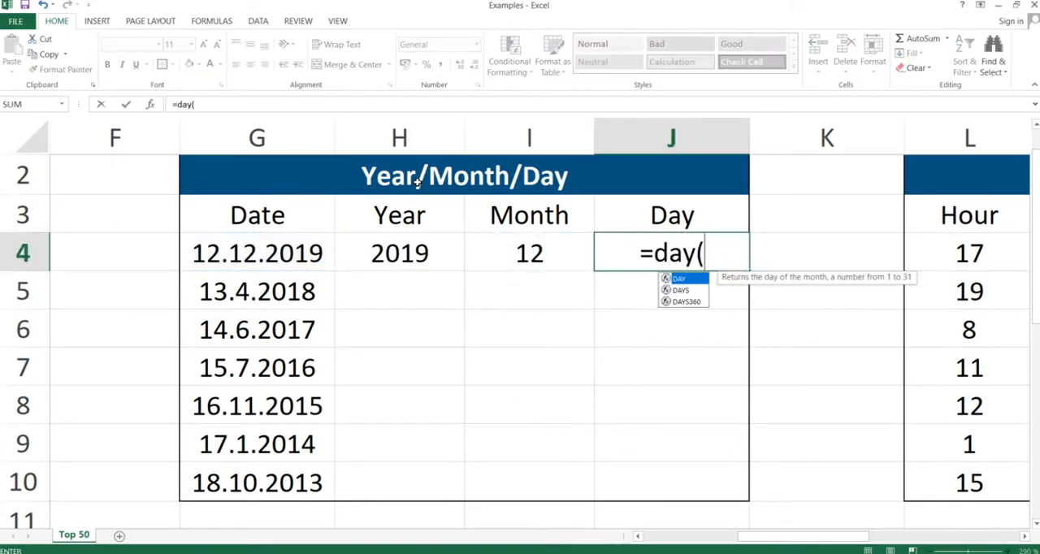
{"action": "key", "text": "Left"}
{"action": "key", "text": "Left"}
{"action": "key", "text": "Left"}
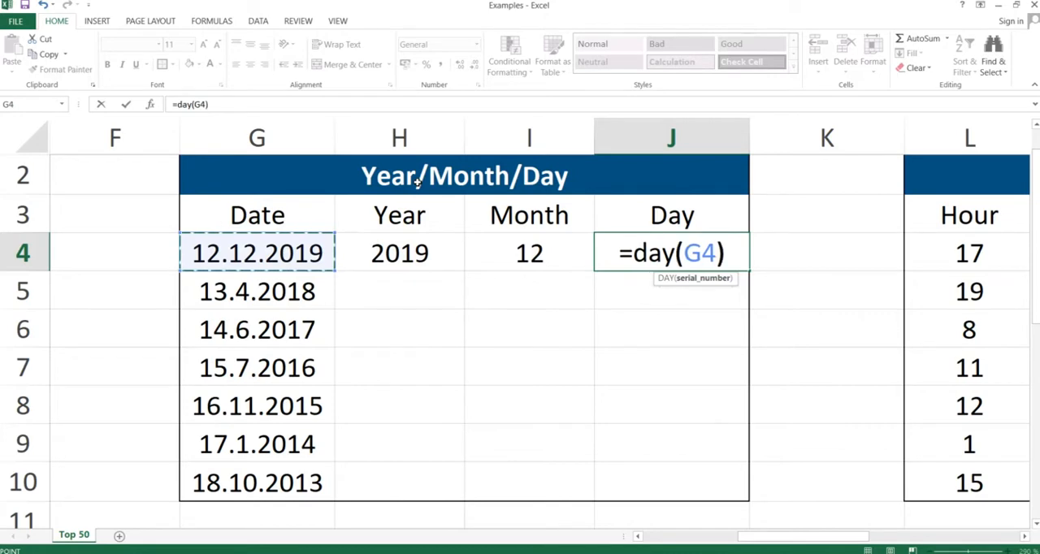
{"action": "type", "text": ")"}
{"action": "key", "text": "Return"}
Copy the Year, Month and Day formulas in H4:J4 and paste them with Paste Special through row 10.
{"action": "key", "text": "Up"}
{"action": "key", "text": "shift+Left"}
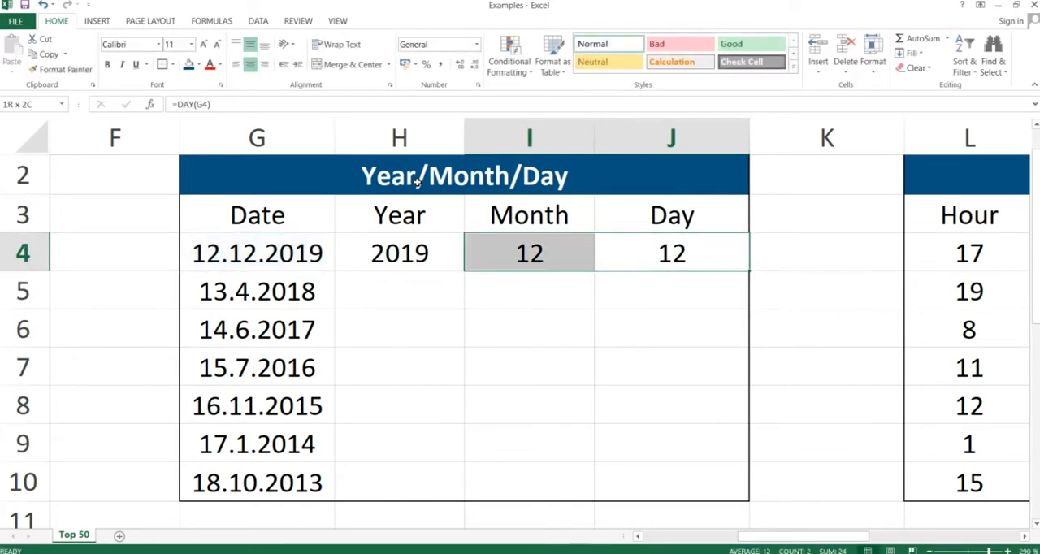
{"action": "key", "text": "shift+Left"}
{"action": "key", "text": "ctrl+c"}
{"action": "key", "text": "shift+Down"}
{"action": "key", "text": "shift+Down"}
{"action": "key", "text": "shift+Down"}
{"action": "key", "text": "shift+Down"}
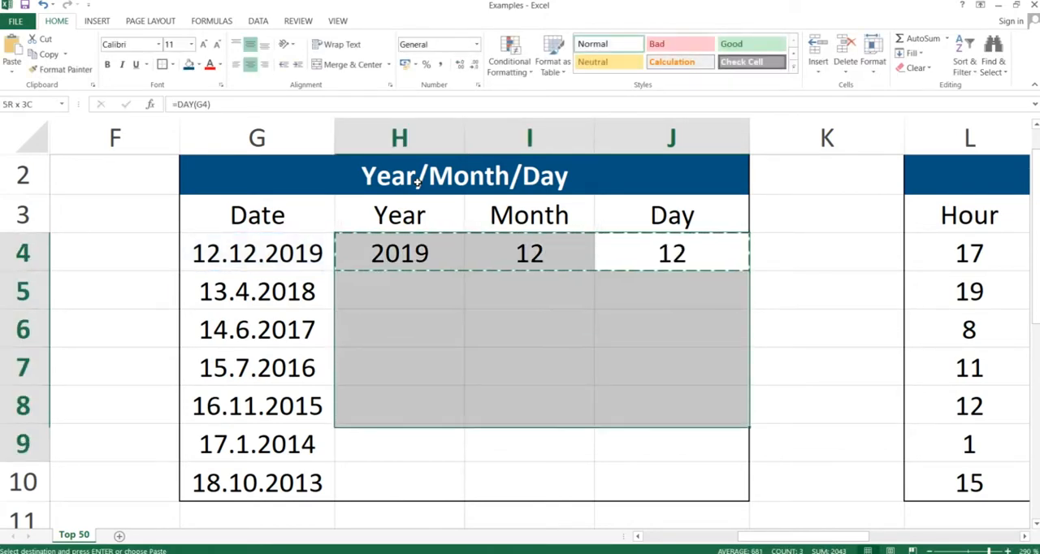
{"action": "key", "text": "shift+Down"}
{"action": "key", "text": "shift+Down"}
{"action": "key", "text": "alt"}
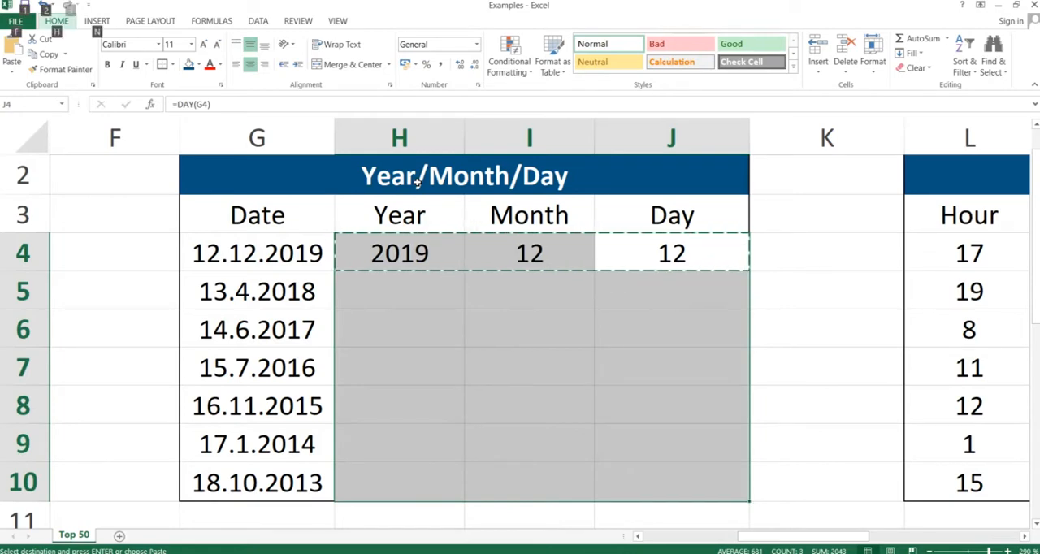
{"action": "key", "text": "e"}
{"action": "key", "text": "s"}
{"action": "key", "text": "Return"}
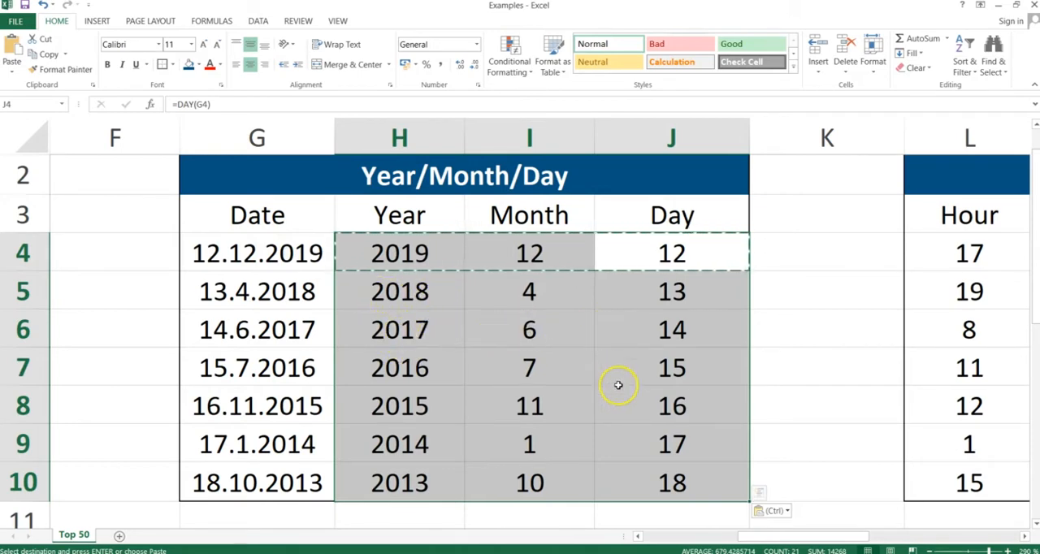
{"action": "left_click", "coordinate": [608, 352]}
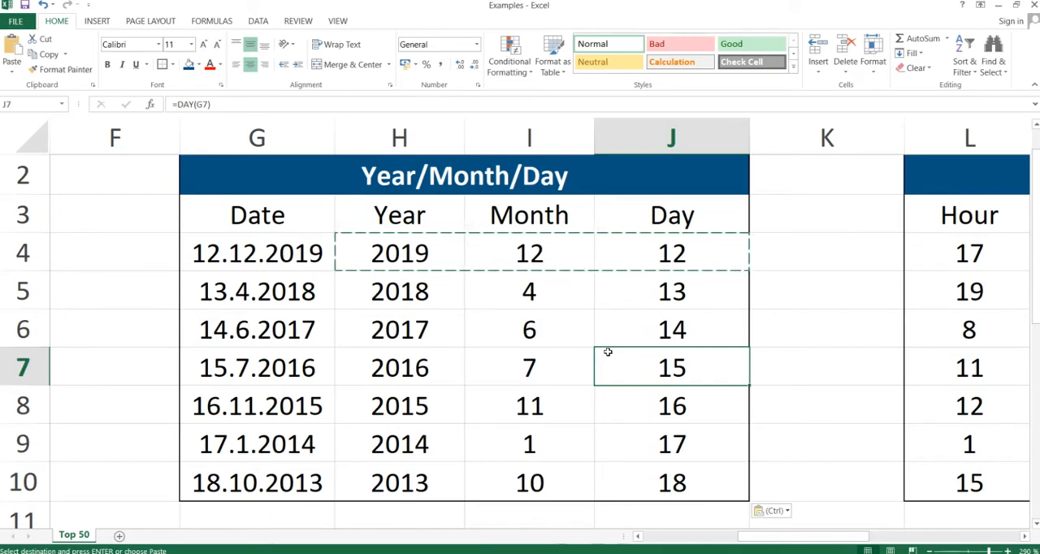
Switch to the PowerPoint slide show, advance to the Time function slide, and return to the Excel workbook.
{"action": "key", "text": "alt+Tab"}
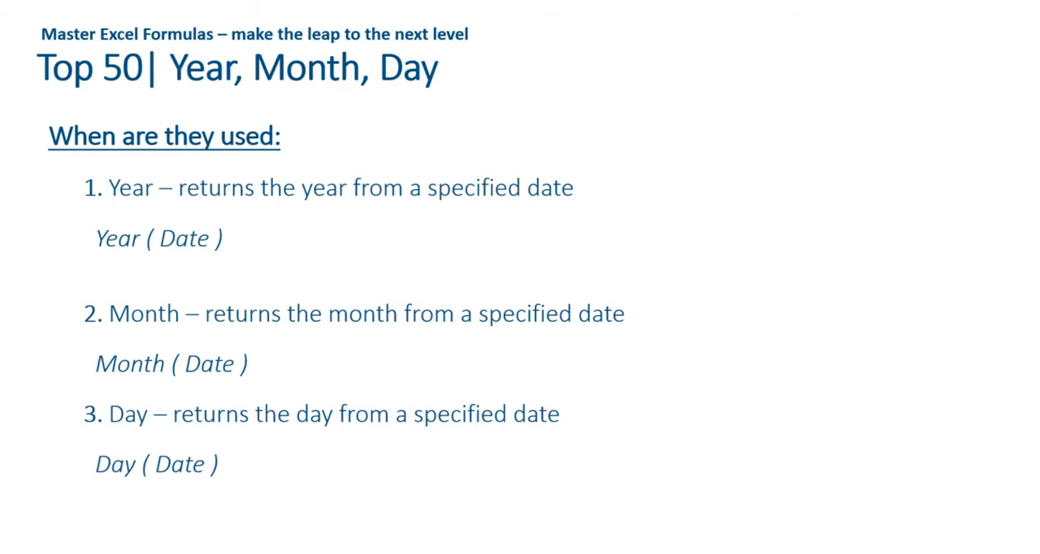
{"action": "key", "text": "Right"}
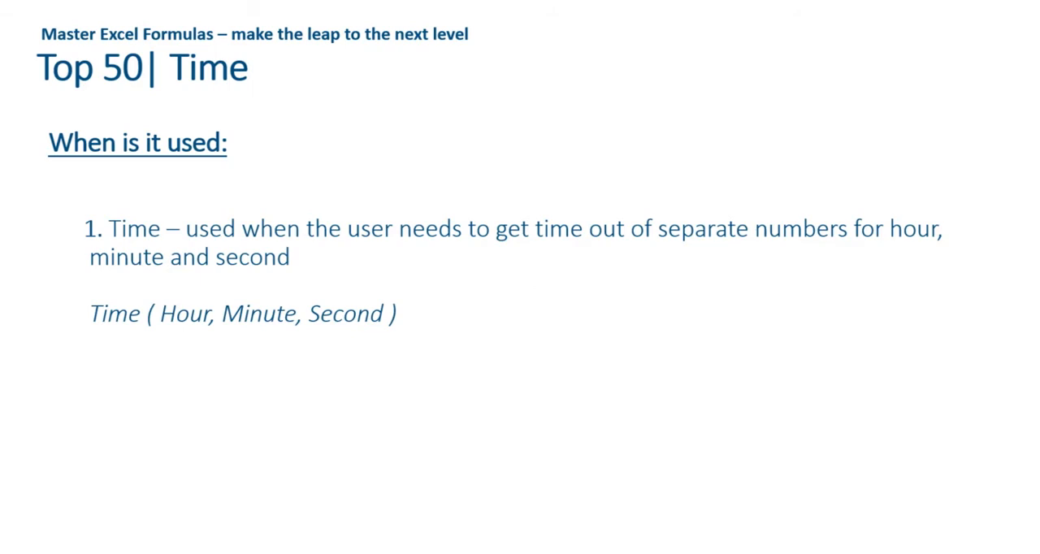
{"action": "key", "text": "alt+Tab"}
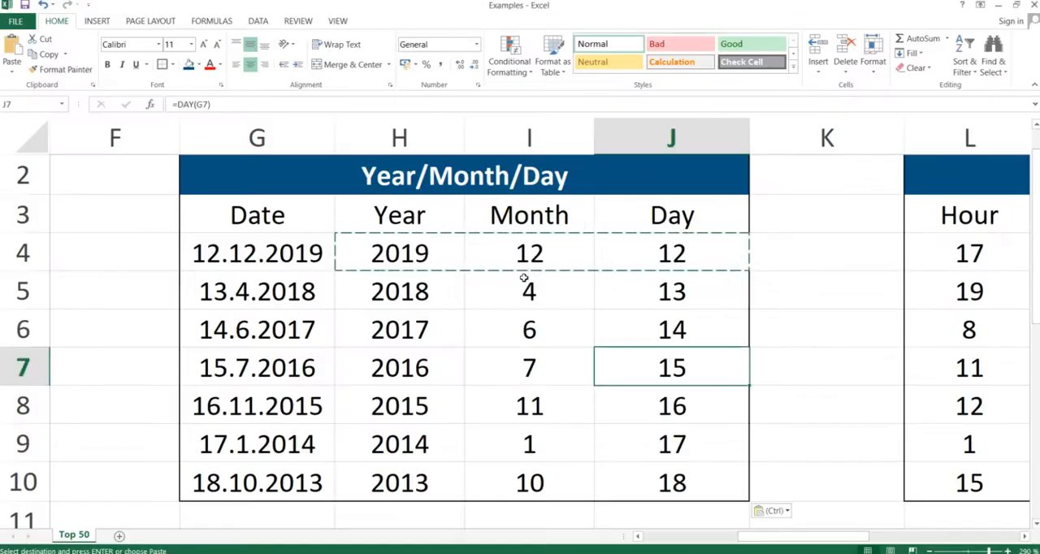
Enter the formula =TIME(L4;M4;N4) in cell O4 to build a time from the hour, minute and second.
{"action": "key", "text": "Right"}
{"action": "key", "text": "Right"}
{"action": "key", "text": "Right"}
{"action": "key", "text": "Right"}
{"action": "key", "text": "Right"}
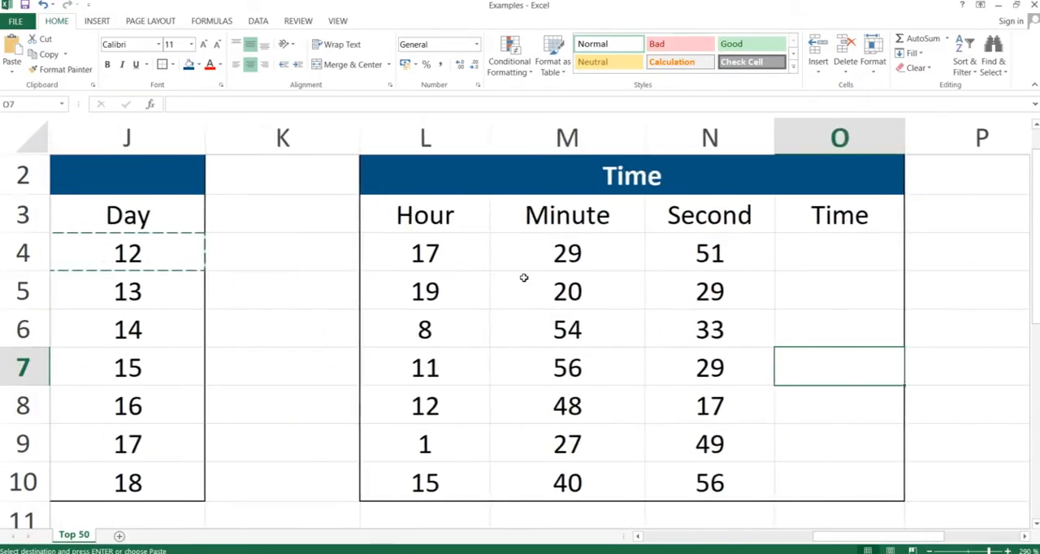
{"action": "key", "text": "Up"}
{"action": "key", "text": "Up"}
{"action": "key", "text": "Up"}
{"action": "key", "text": "Up"}
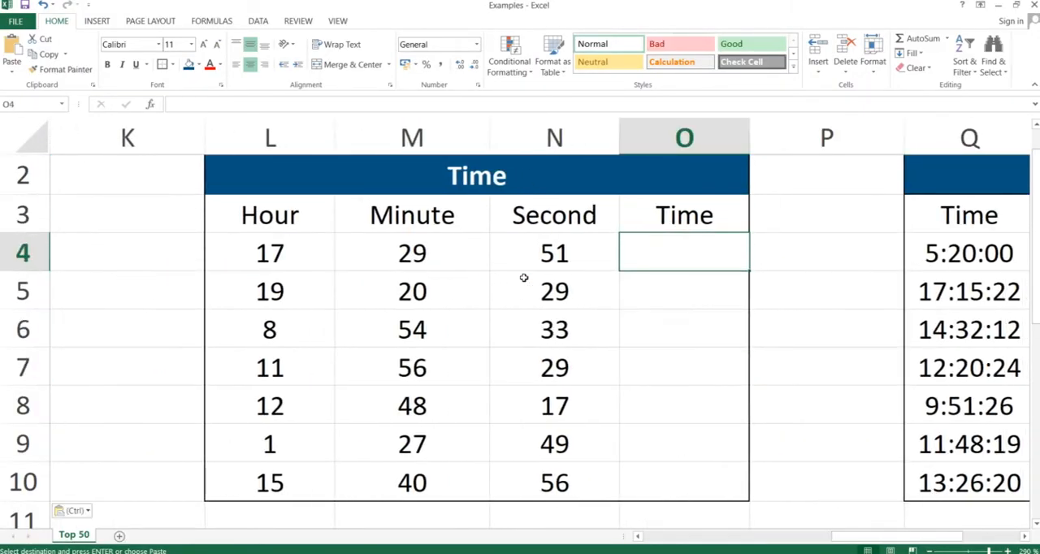
{"action": "type", "text": "="}
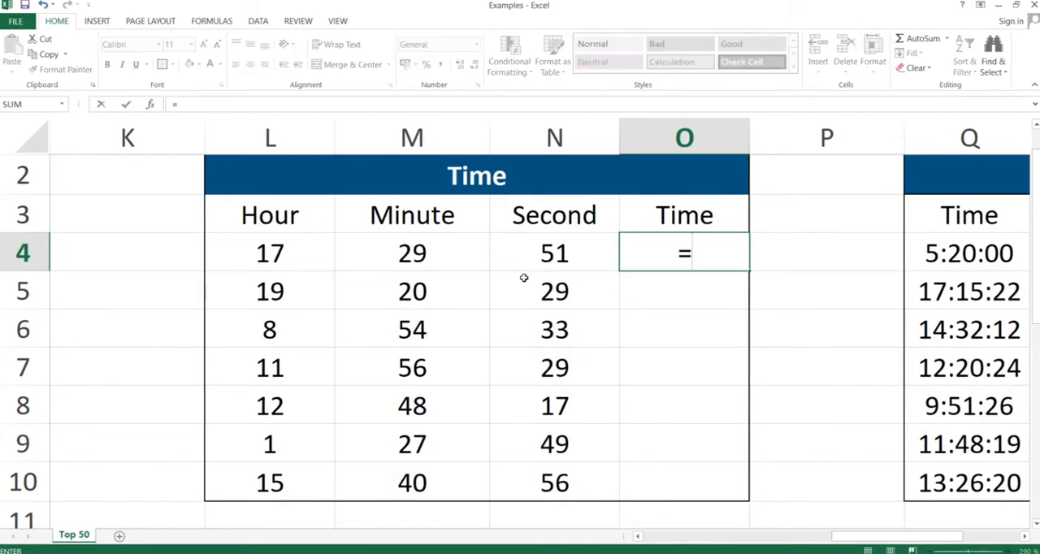
{"action": "type", "text": "time("}
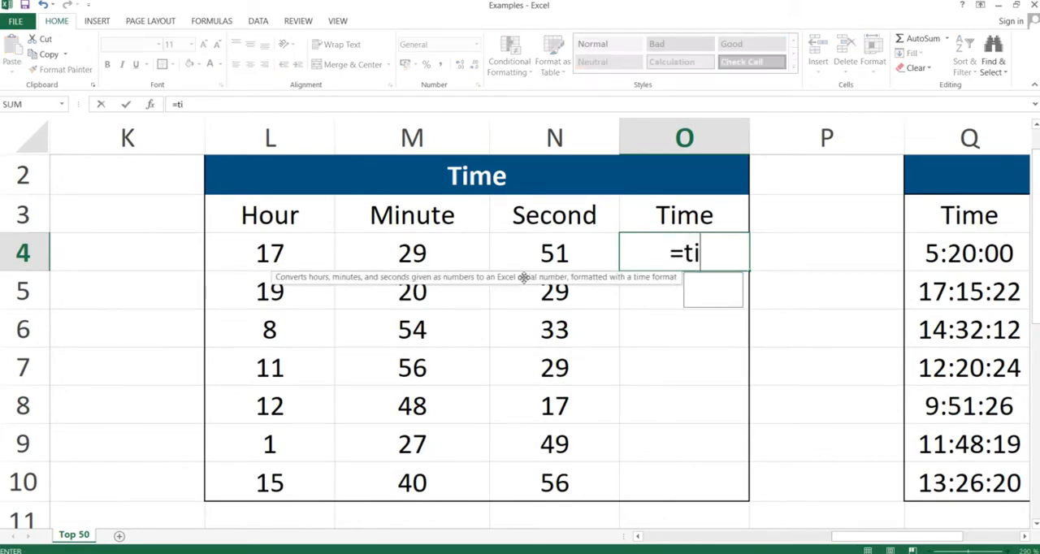
{"action": "key", "text": "Left"}
{"action": "key", "text": "Left"}
{"action": "key", "text": "Left"}
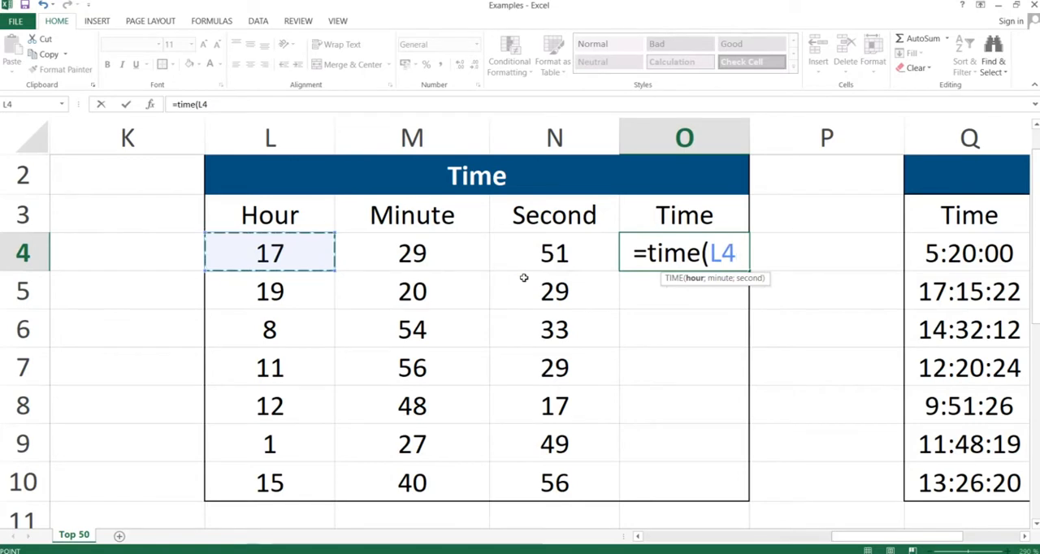
{"action": "type", "text": ";"}
{"action": "key", "text": "Left"}
{"action": "key", "text": "Left"}
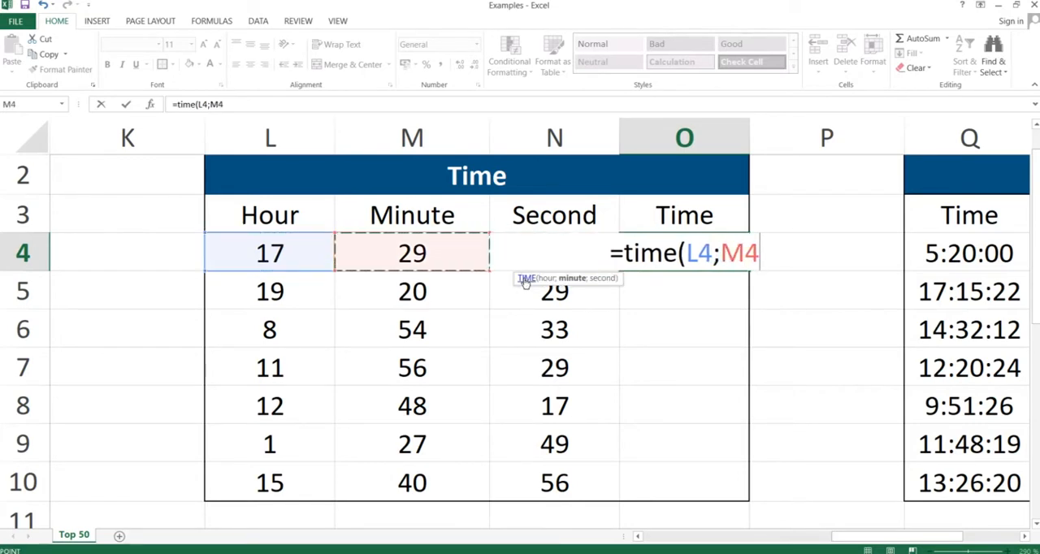
{"action": "type", "text": ";"}
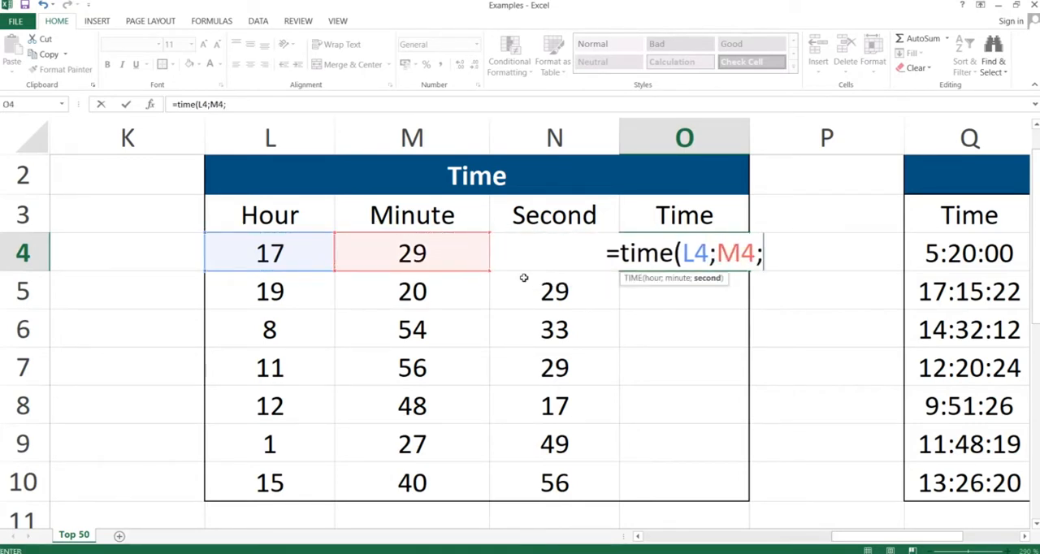
{"action": "key", "text": "Left"}
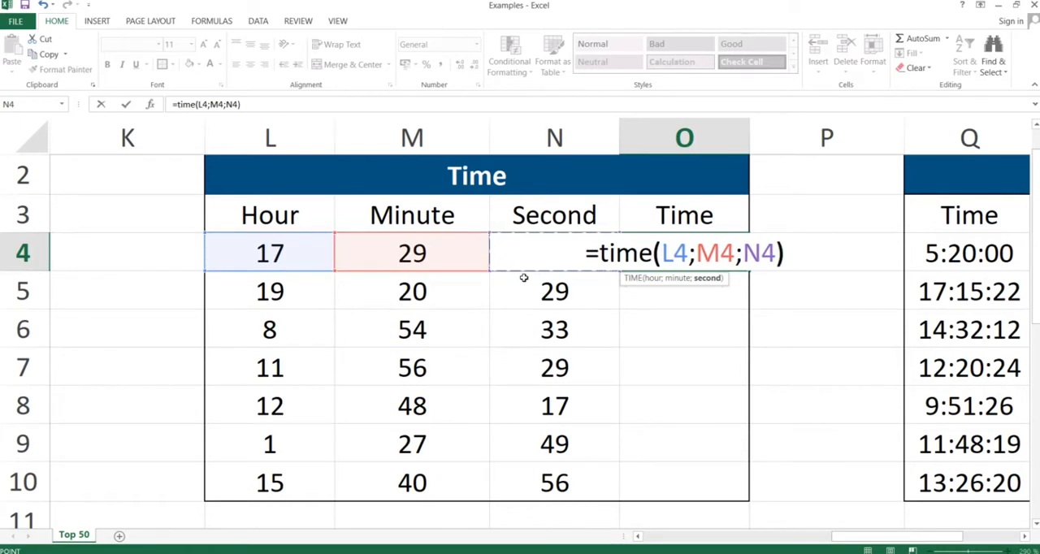
{"action": "type", "text": ")"}
{"action": "key", "text": "Return"}
Copy the TIME formula in O4 and paste only the formula through O10 with Paste Special.
{"action": "key", "text": "Up"}
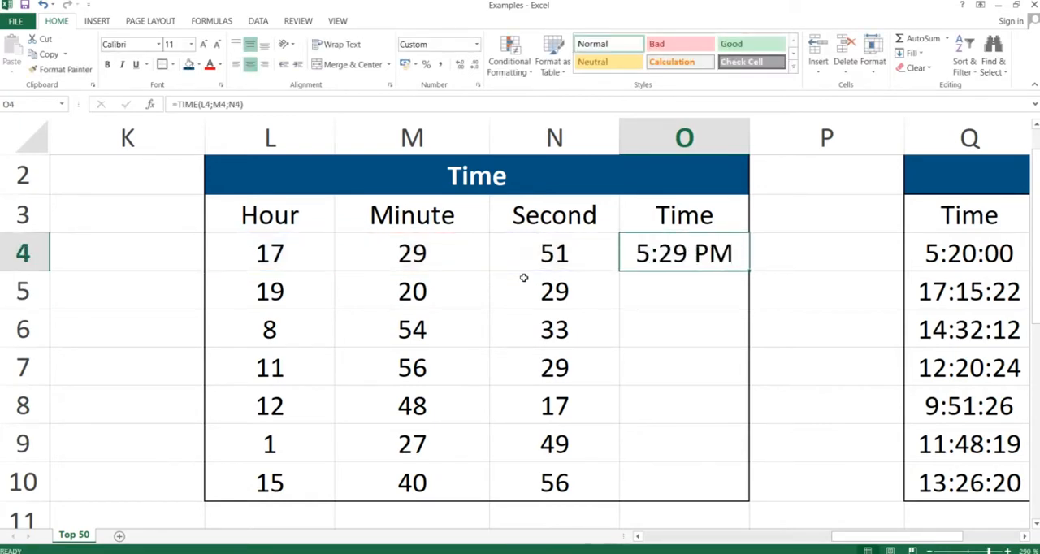
{"action": "key", "text": "ctrl+c"}
{"action": "key", "text": "shift+Down"}
{"action": "key", "text": "shift+Down"}
{"action": "key", "text": "shift+Down"}
{"action": "key", "text": "shift+Down"}
{"action": "key", "text": "shift+Down"}
{"action": "key", "text": "shift+Down"}
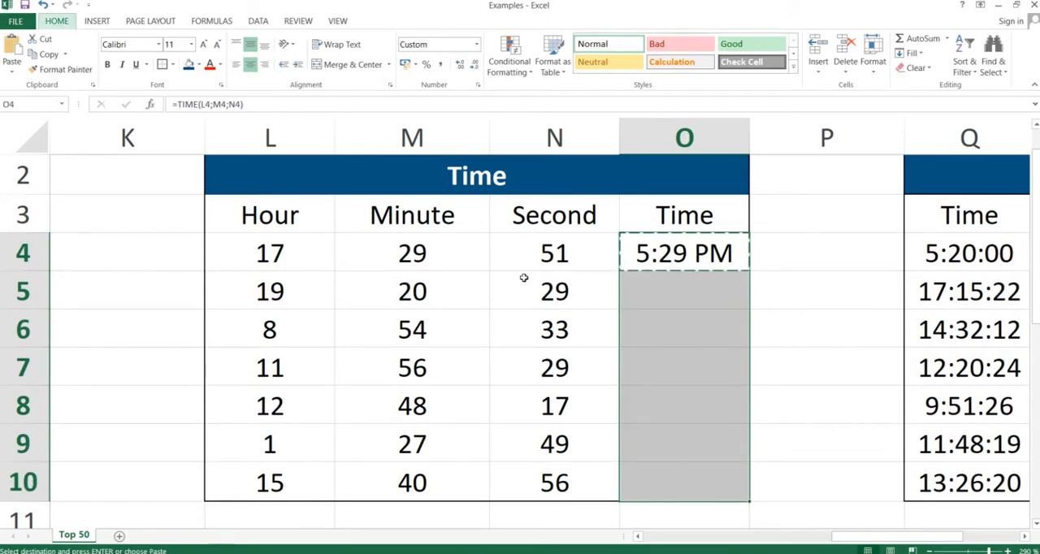
{"action": "key", "text": "ctrl+alt+v"}
{"action": "key", "text": "f"}
{"action": "key", "text": "Return"}
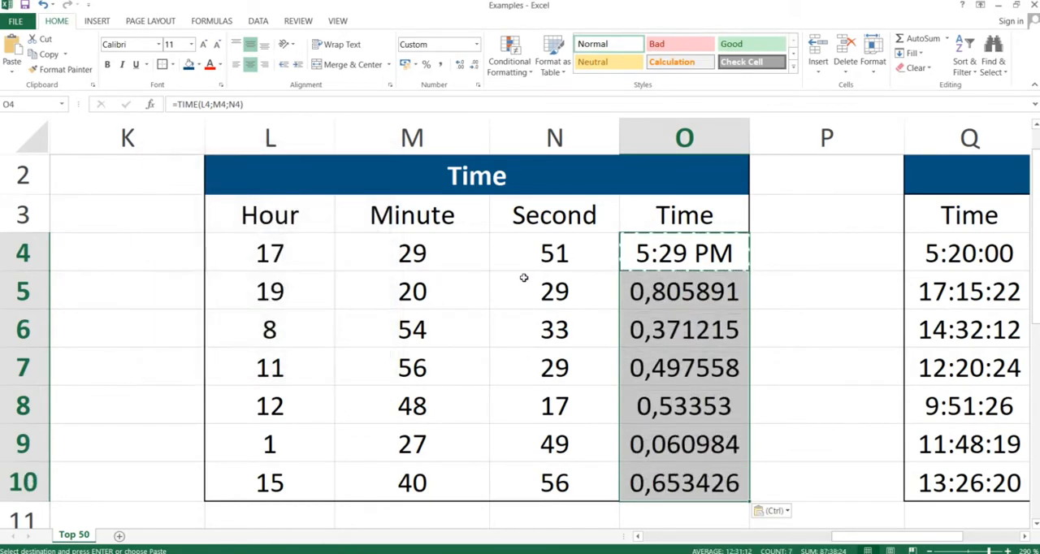
Apply the Time number format to the results in O4:O10.
{"action": "left_click", "coordinate": [478, 43]}
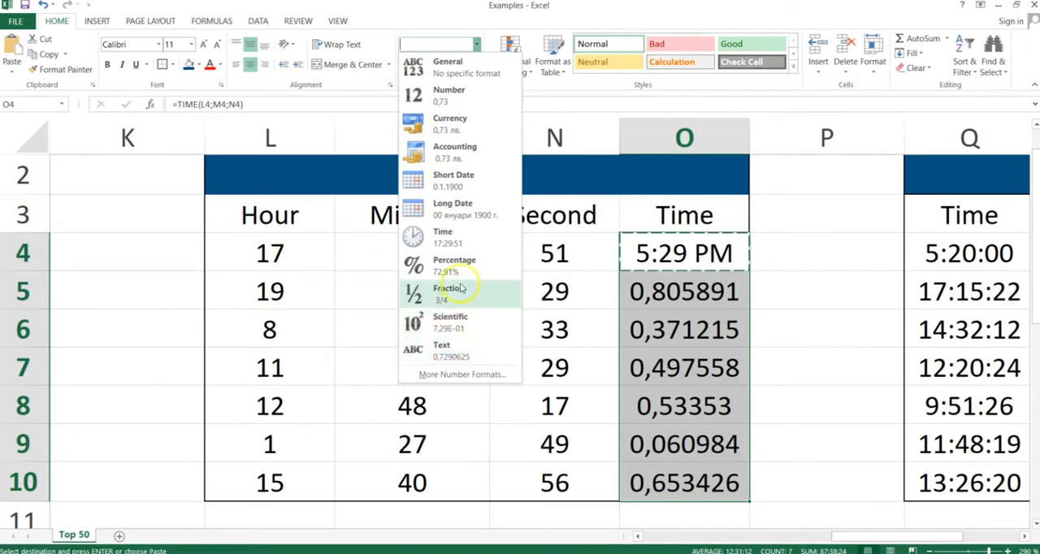
{"action": "left_click", "coordinate": [451, 236]}
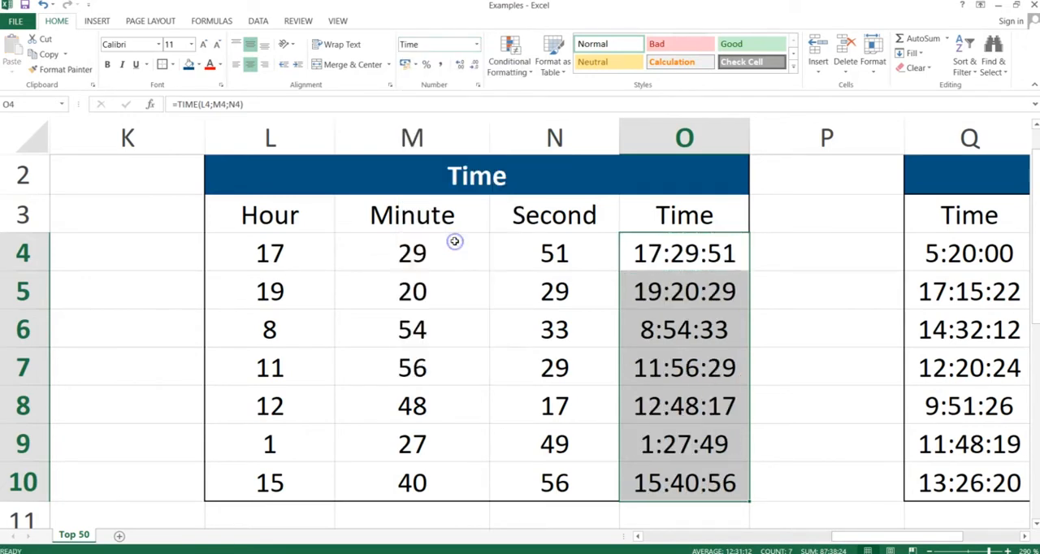
{"action": "left_click", "coordinate": [703, 333]}
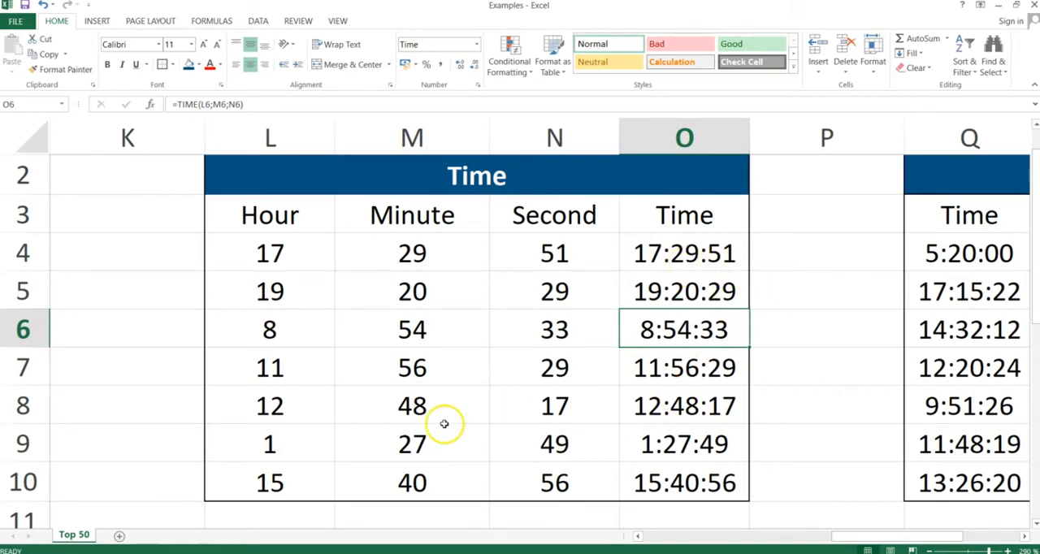
Switch to the PowerPoint slide show, advance to the Hour, Minute, Second slide, and return to the Excel workbook.
{"action": "key", "text": "alt+Tab"}
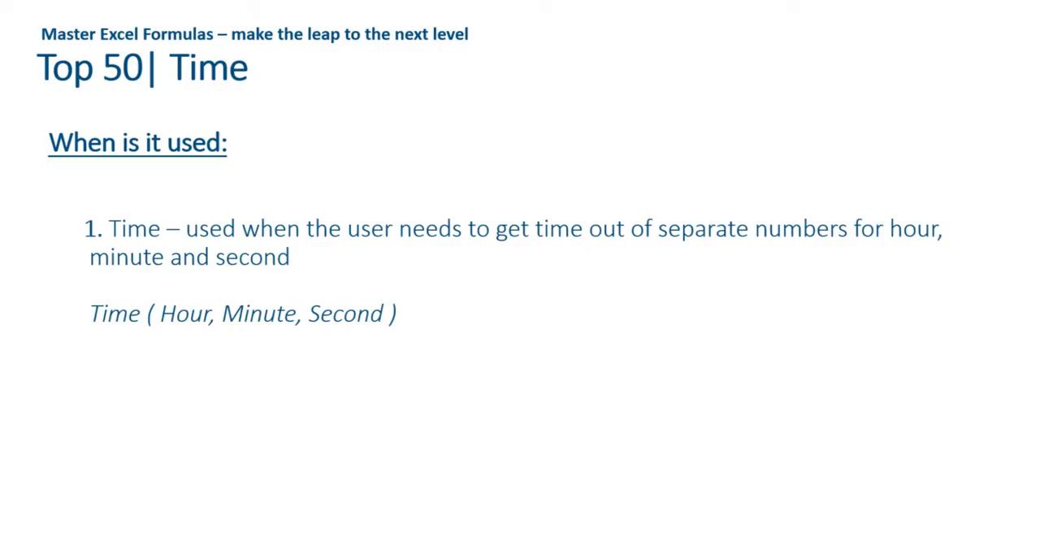
{"action": "key", "text": "Right"}
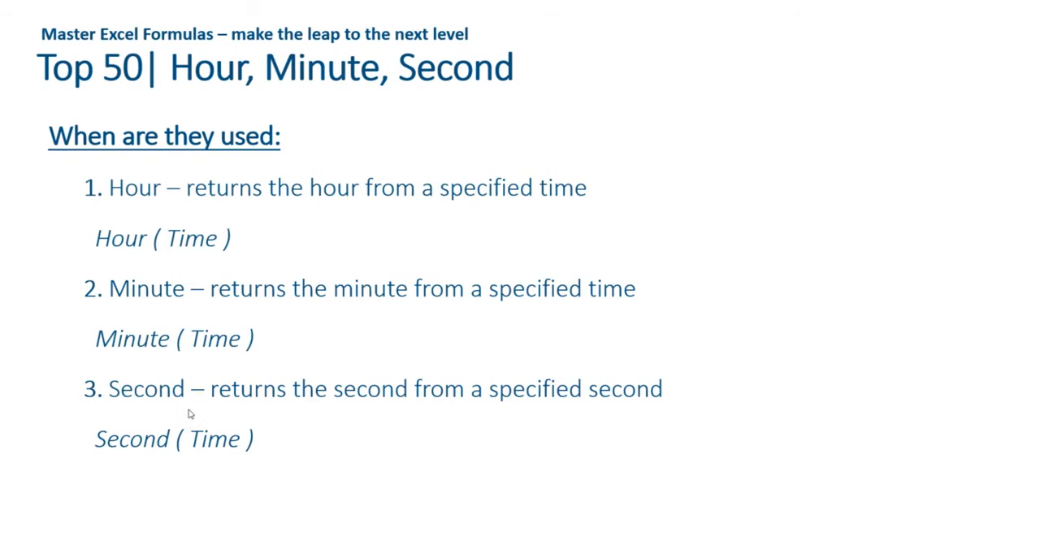
{"action": "key", "text": "alt+Tab"}
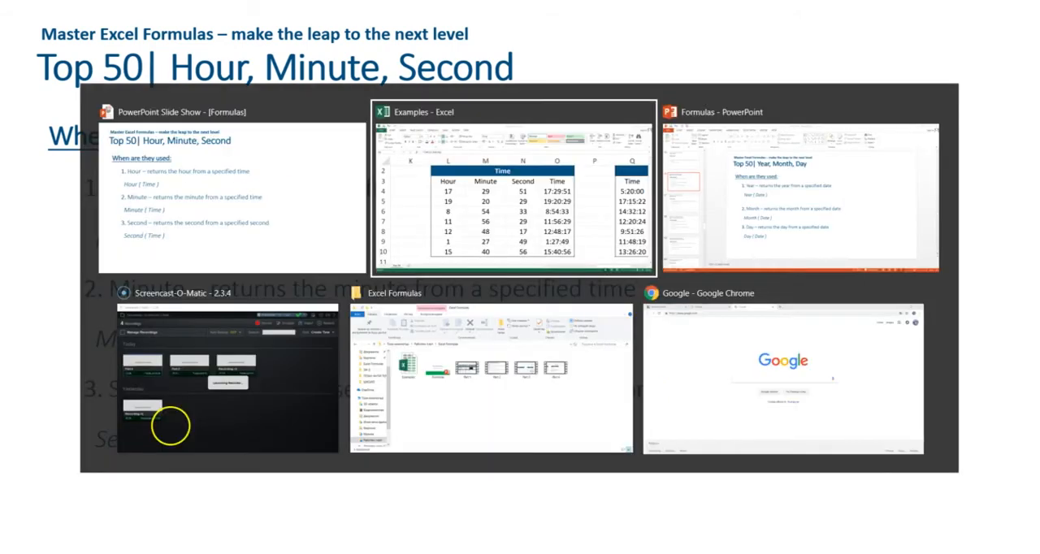
Enter the formula =HOUR(Q4) in cell R4 of the Hour/Minute/Second table to extract the hour.
{"action": "key", "text": "Right"}
{"action": "key", "text": "Right"}
{"action": "key", "text": "Right"}
{"action": "key", "text": "Right"}
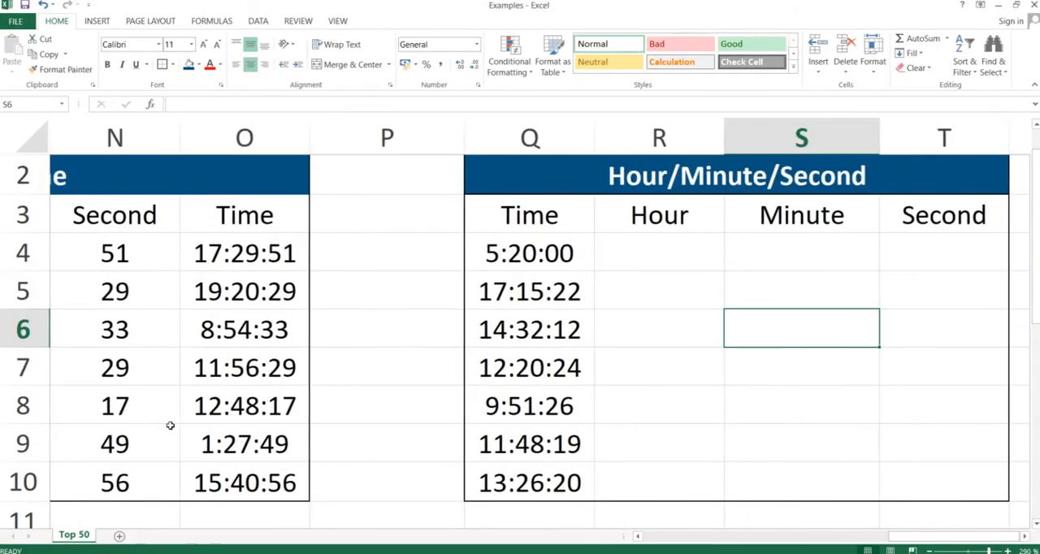
{"action": "key", "text": "Right"}
{"action": "key", "text": "Right"}
{"action": "key", "text": "Left"}
{"action": "key", "text": "Left"}
{"action": "key", "text": "Up"}
{"action": "key", "text": "Up"}
{"action": "key", "text": "Left"}
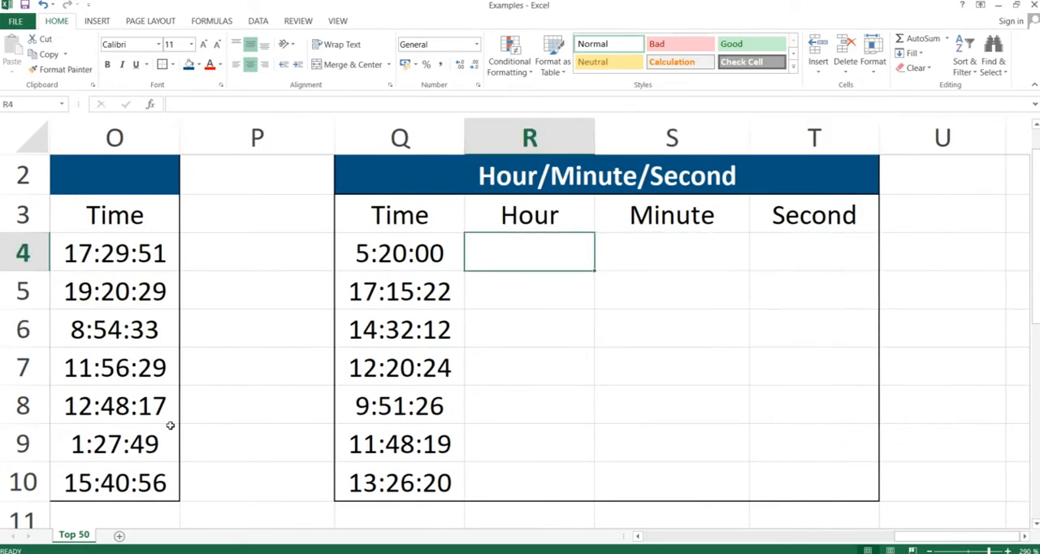
{"action": "type", "text": "="}
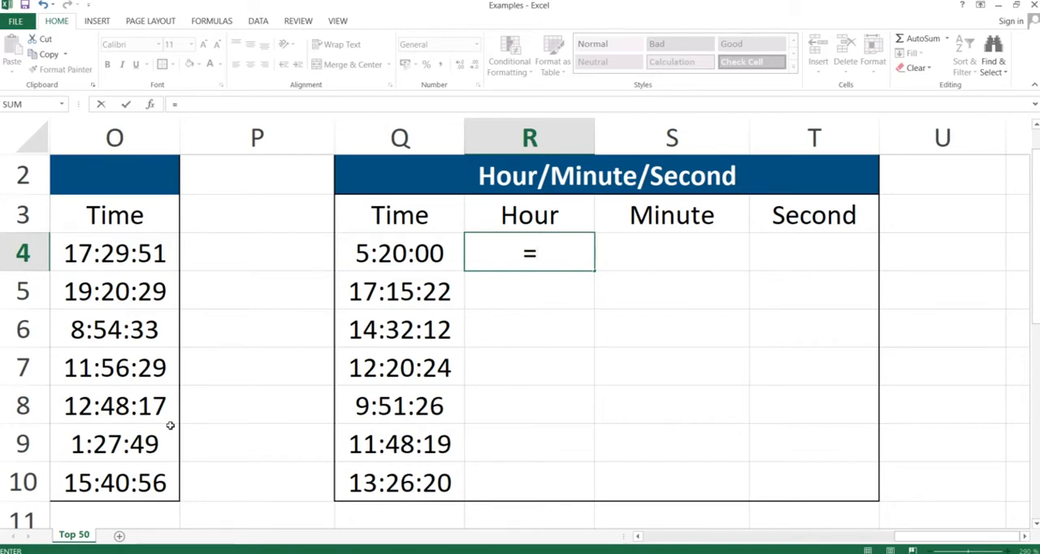
{"action": "type", "text": "hour("}
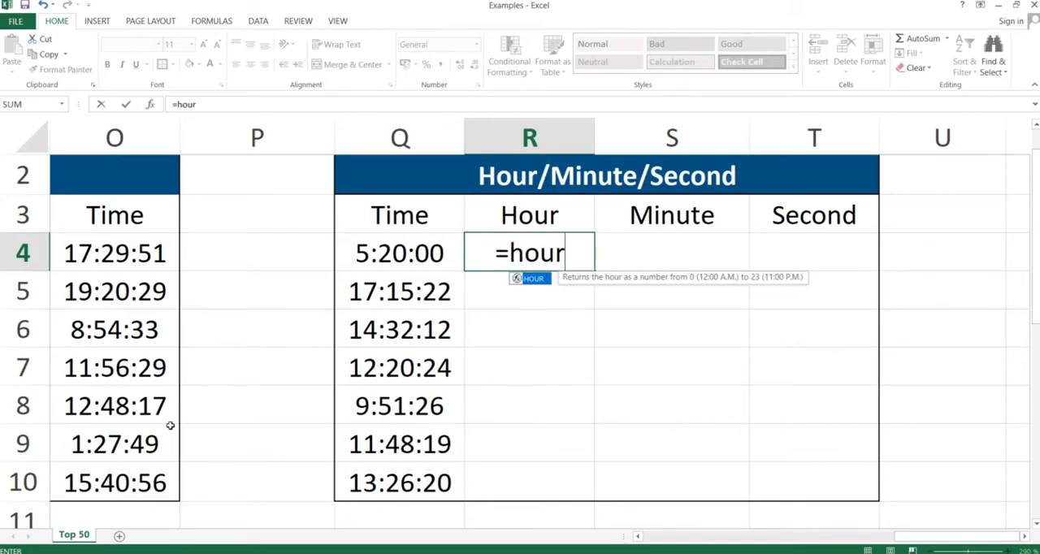
{"action": "key", "text": "Left"}
{"action": "key", "text": "Left"}
{"action": "key", "text": "Right"}
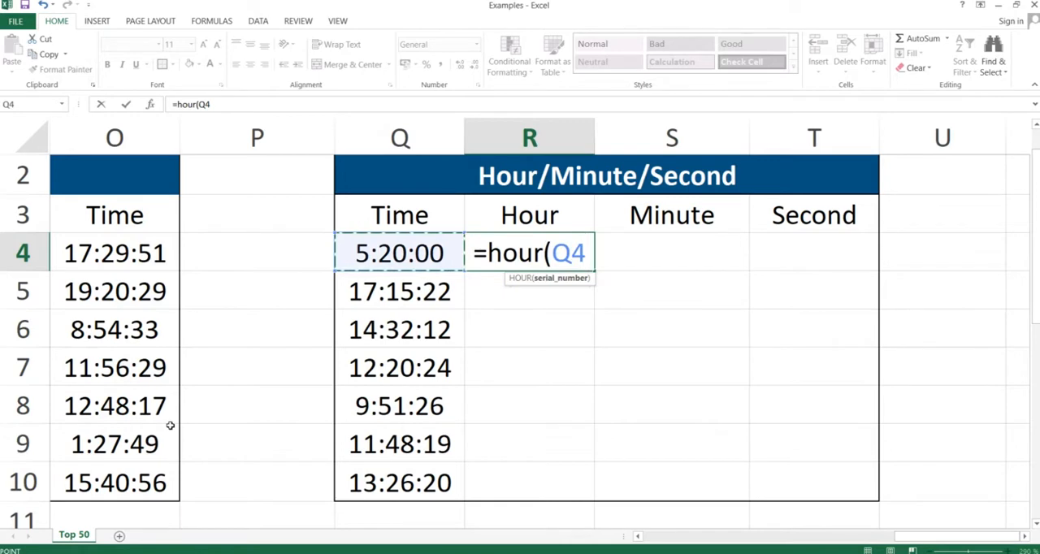
{"action": "type", "text": ")"}
{"action": "key", "text": "Return"}
Enter the formula =MINUTE(Q4) in cell S4 to extract the minute.
{"action": "key", "text": "Up"}
{"action": "key", "text": "Right"}
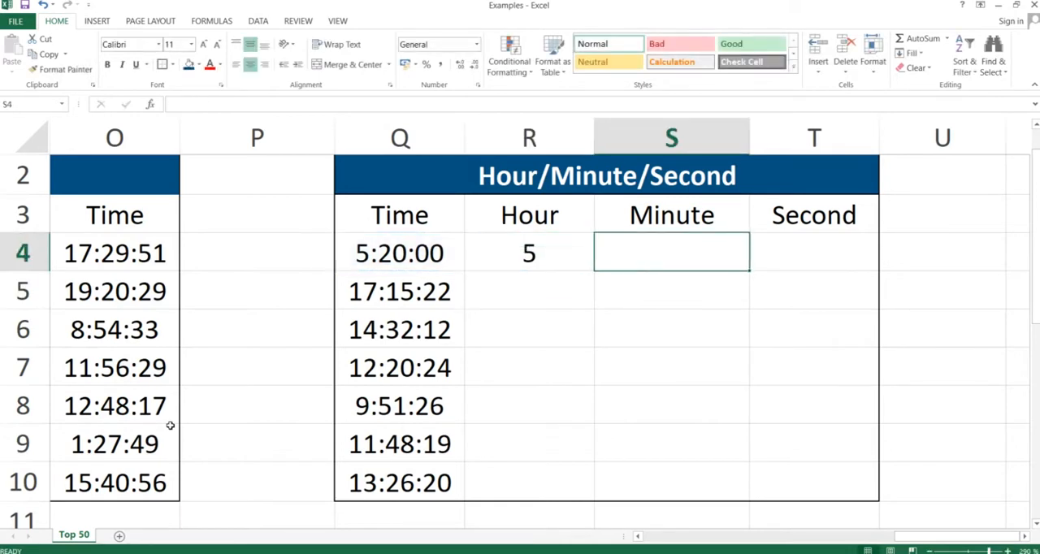
{"action": "type", "text": "=minute"}
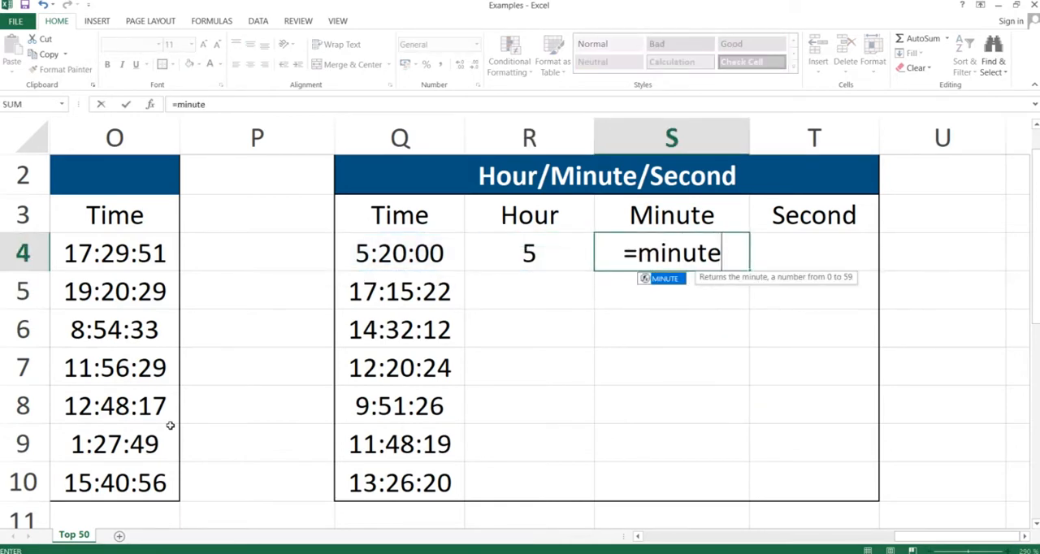
{"action": "type", "text": "("}
{"action": "key", "text": "Left"}
{"action": "key", "text": "Left"}
{"action": "type", "text": ")"}
{"action": "key", "text": "ctrl+Return"}
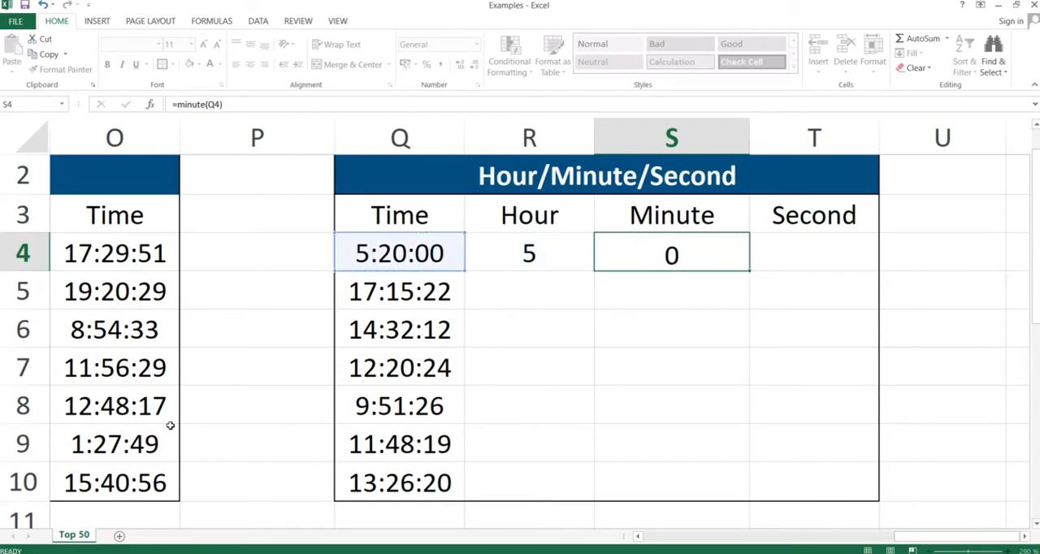
Enter the formula =SECOND(Q4) in cell T4 to extract the second.
{"action": "key", "text": "Right"}
{"action": "type", "text": "=seco"}
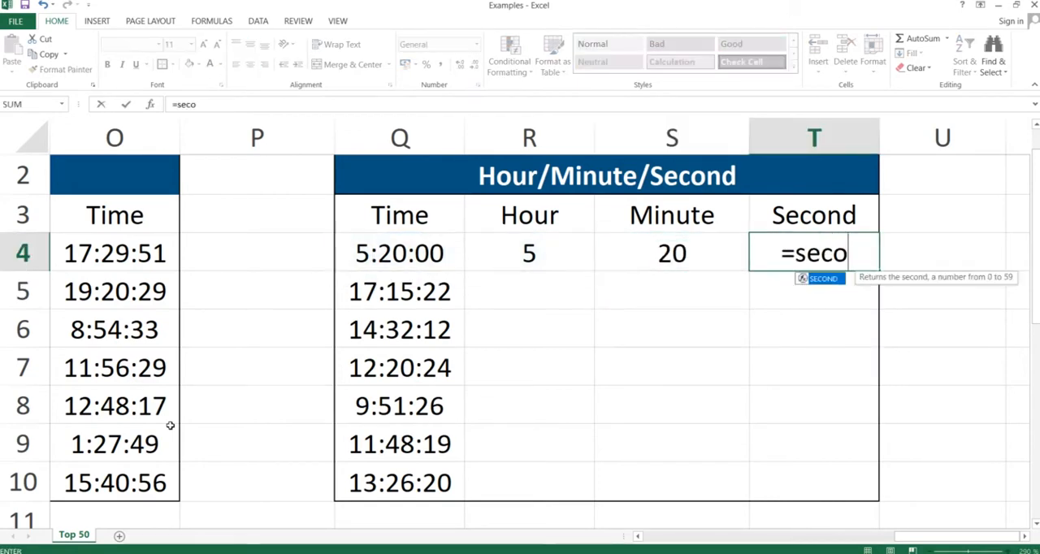
{"action": "type", "text": "nd("}
{"action": "key", "text": "Left"}
{"action": "key", "text": "Left"}
{"action": "key", "text": "Left"}
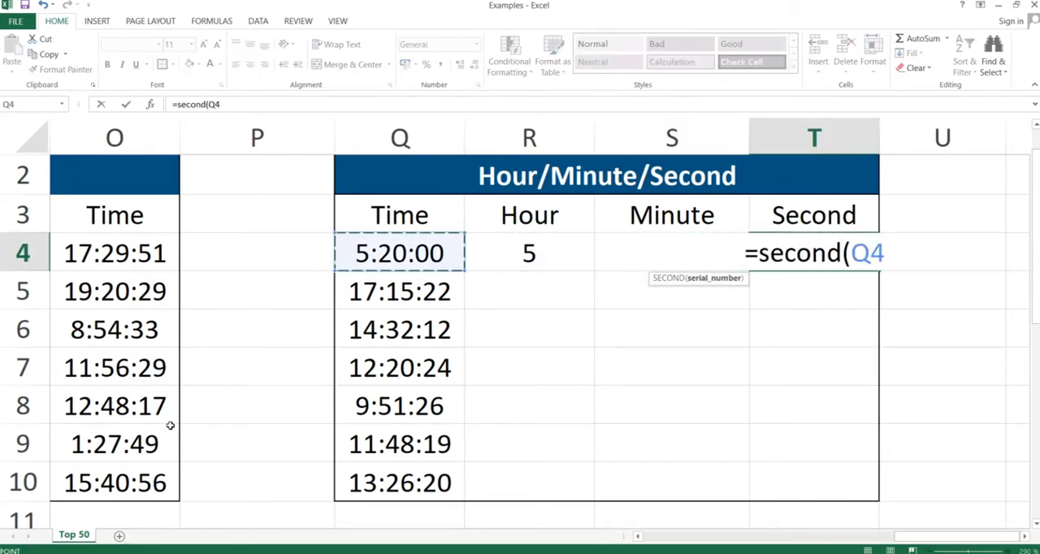
{"action": "type", "text": ")"}
{"action": "key", "text": "ctrl+Return"}
Copy the Hour, Minute and Second formulas in R4:T4 and paste only the formulas through row 10 with Paste Special.
{"action": "key", "text": "shift+Left"}
{"action": "key", "text": "shift+Left"}
{"action": "key", "text": "shift+Left"}
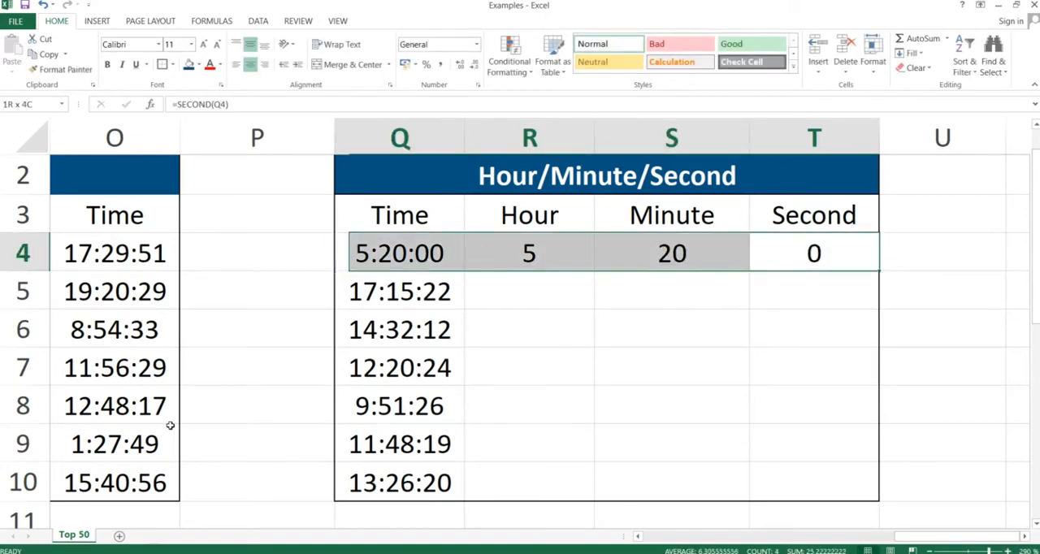
{"action": "key", "text": "shift+Right"}
{"action": "key", "text": "ctrl+c"}
{"action": "key", "text": "shift+Down"}
{"action": "key", "text": "shift+Down"}
{"action": "key", "text": "shift+Down"}
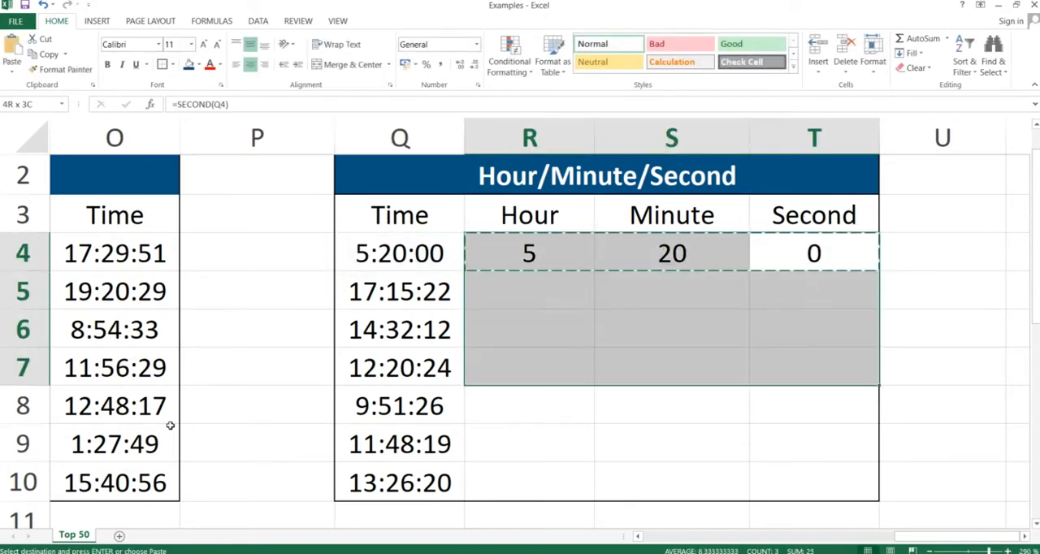
{"action": "key", "text": "shift+Down"}
{"action": "key", "text": "shift+Down"}
{"action": "key", "text": "shift+Down"}
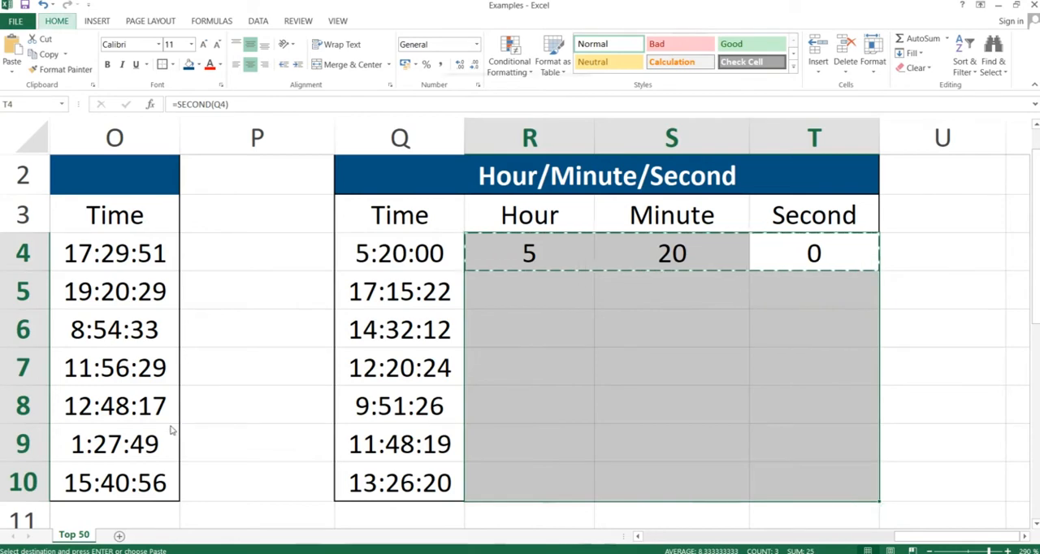
{"action": "key", "text": "ctrl+alt+v"}
{"action": "key", "text": "f"}
{"action": "key", "text": "Return"}
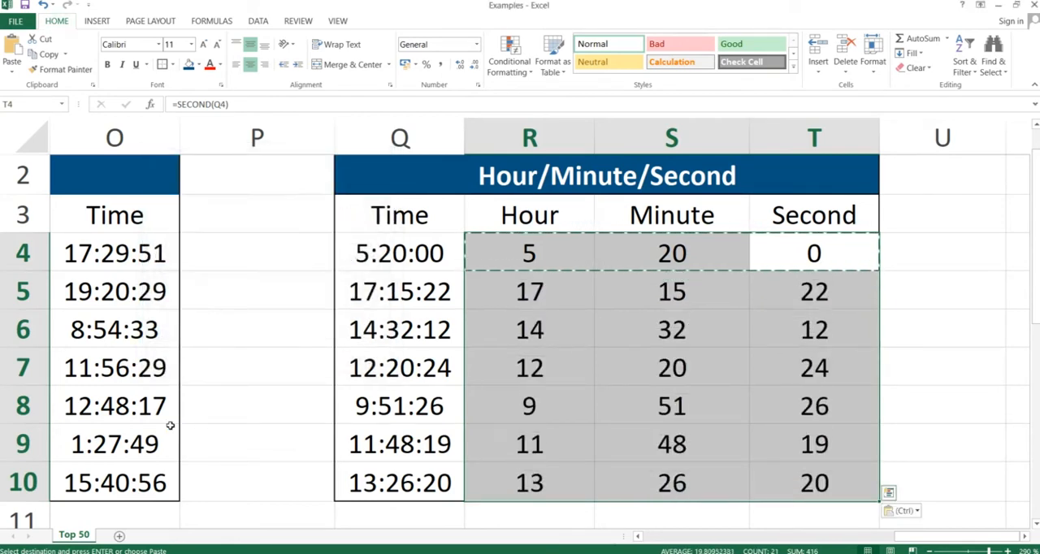
{"action": "key", "text": "Down"}
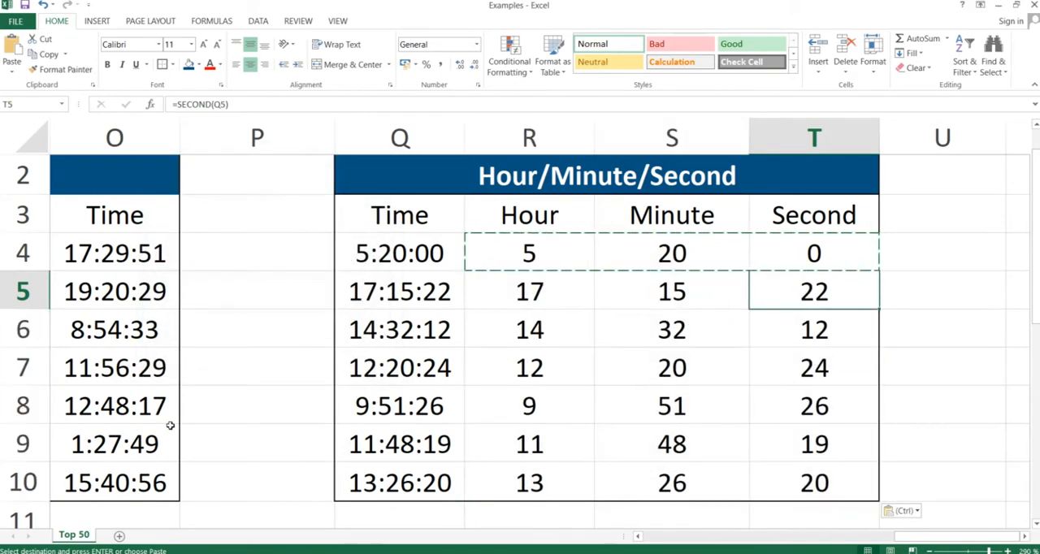
{"action": "key", "text": "Down"}
{"action": "key", "text": "Down"}
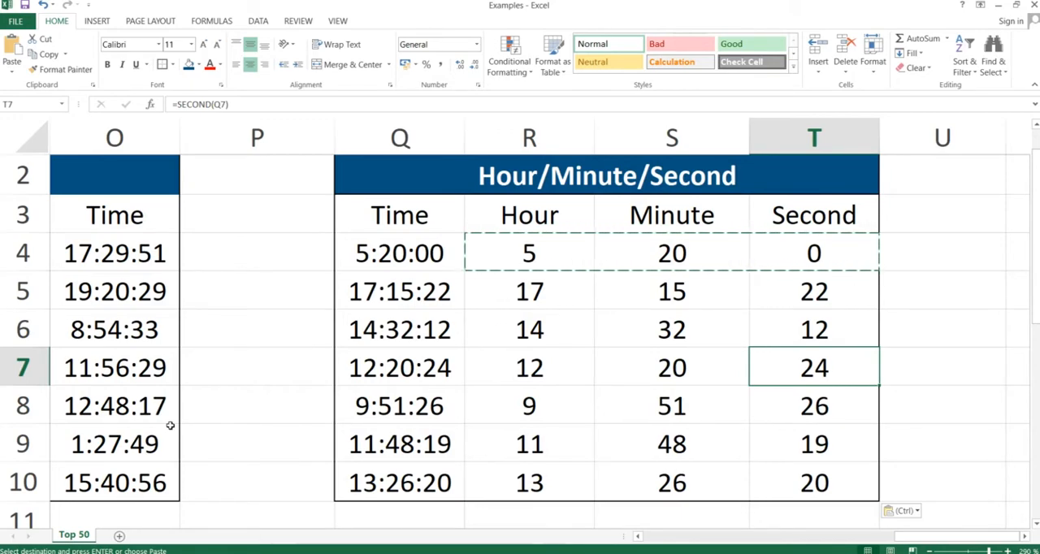
Switch to the PowerPoint slide show and advance to the DateValue & TimeValue slide.
{"action": "key", "text": "alt+Tab"}
{"action": "key", "text": "Right"}
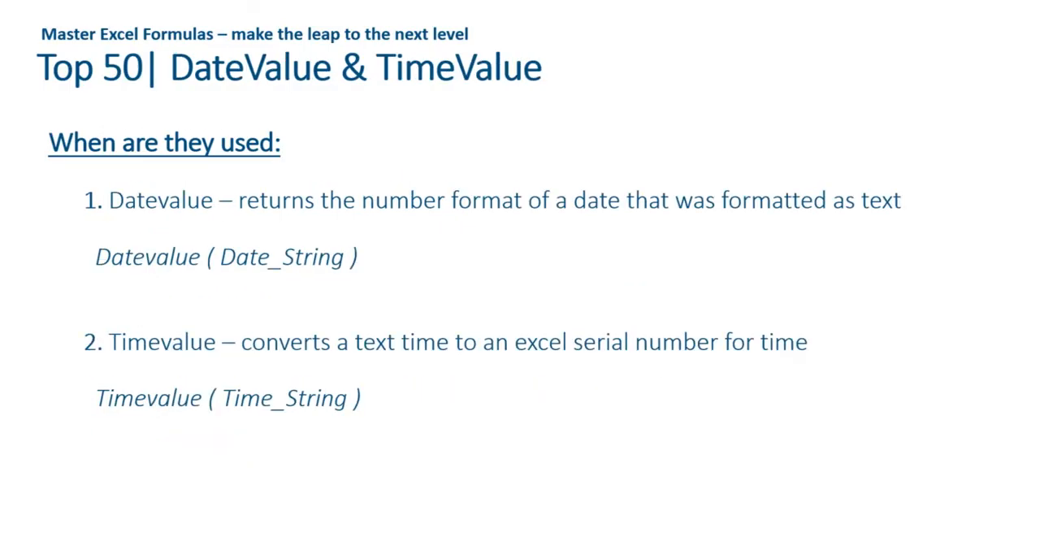
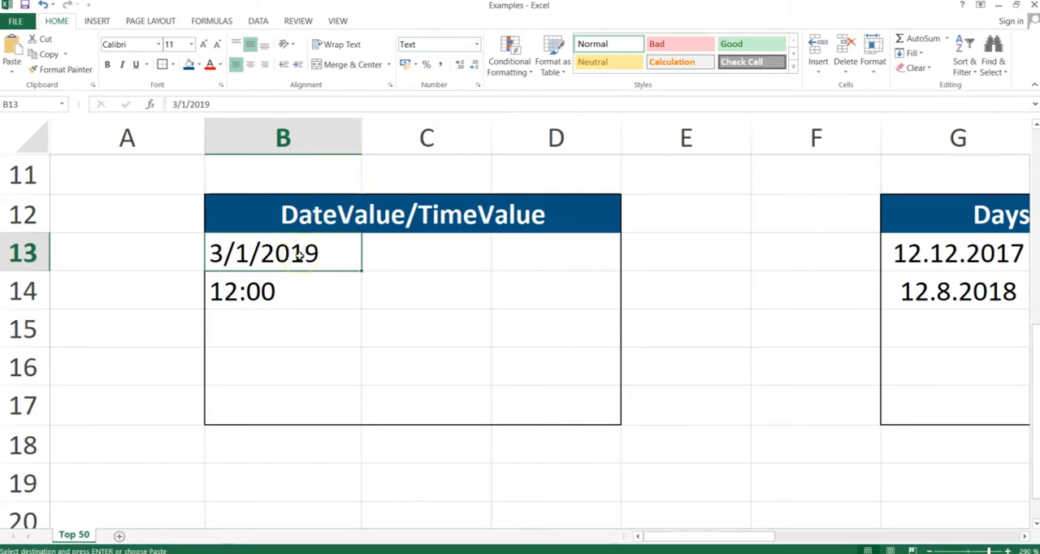
Enter the formula =DATEVALUE(B13) in cell C13 to convert the text date into a serial number.
{"action": "left_click", "coordinate": [424, 255]}
{"action": "type", "text": "=d"}
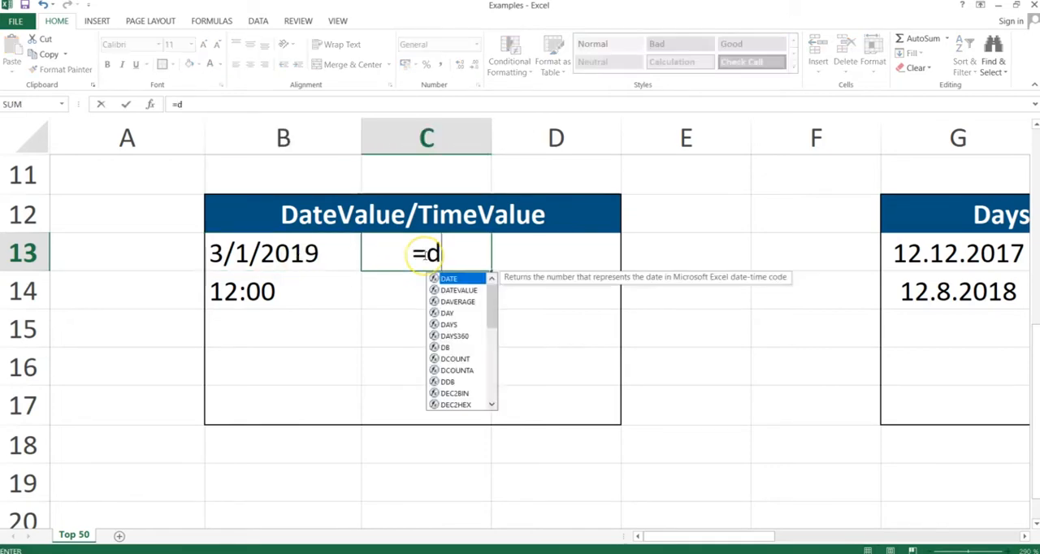
{"action": "type", "text": "atevalue("}
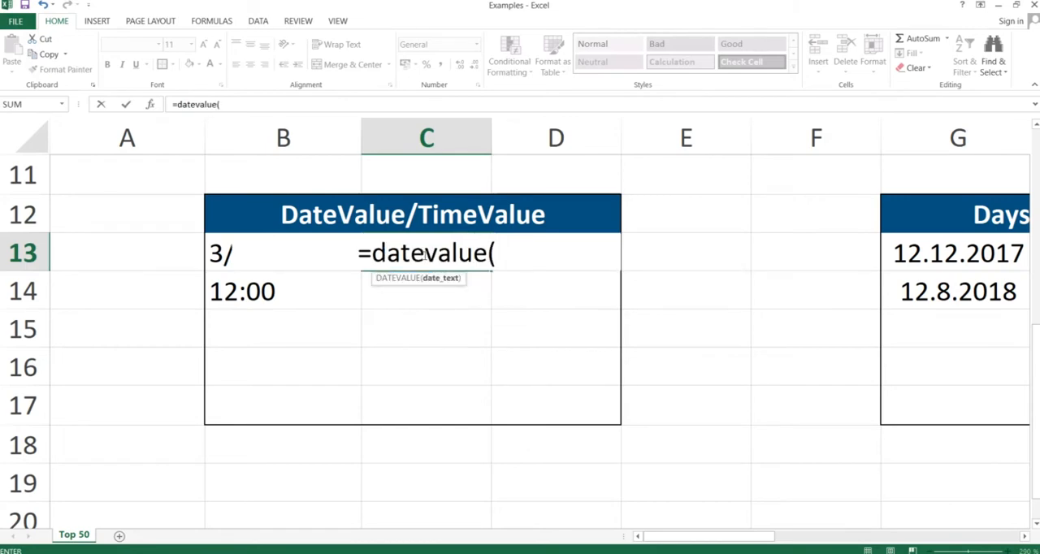
{"action": "key", "text": "Left"}
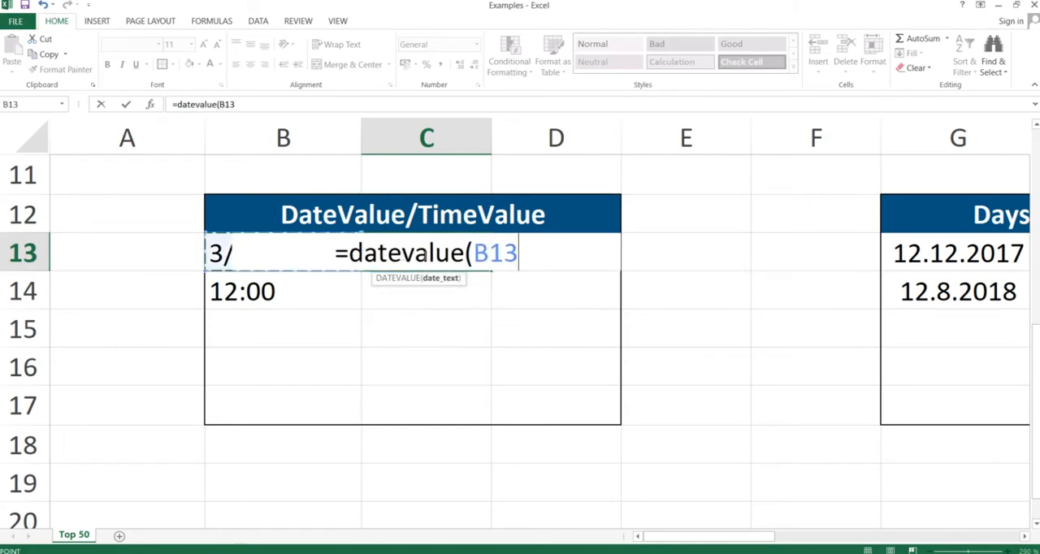
{"action": "type", "text": ")"}
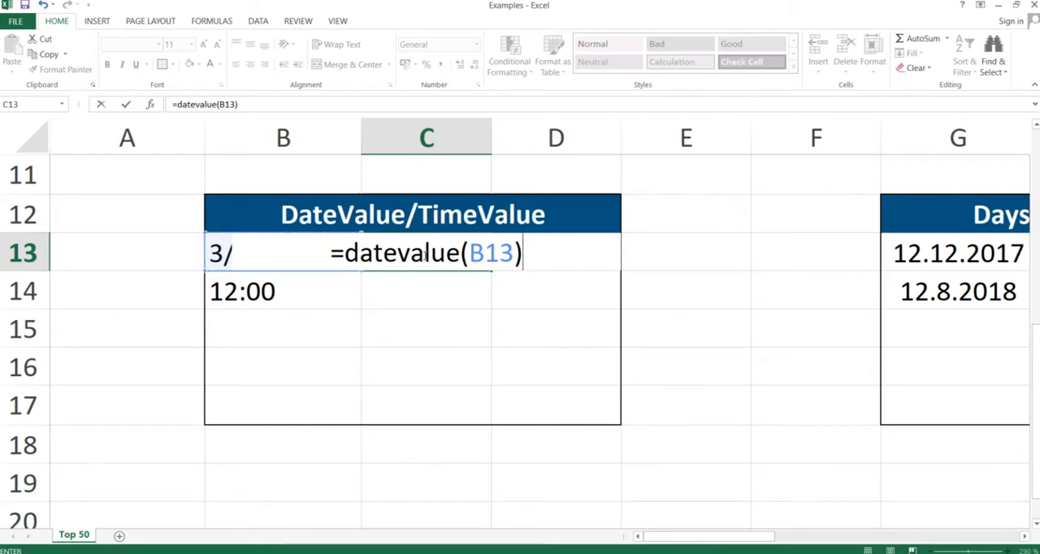
{"action": "key", "text": "Return"}
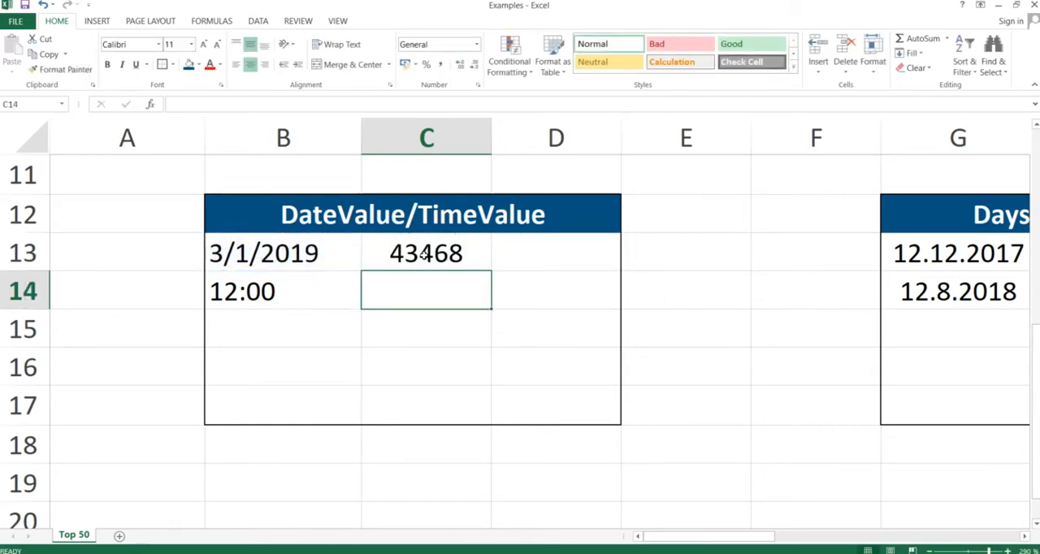
{"action": "left_click", "coordinate": [411, 255]}
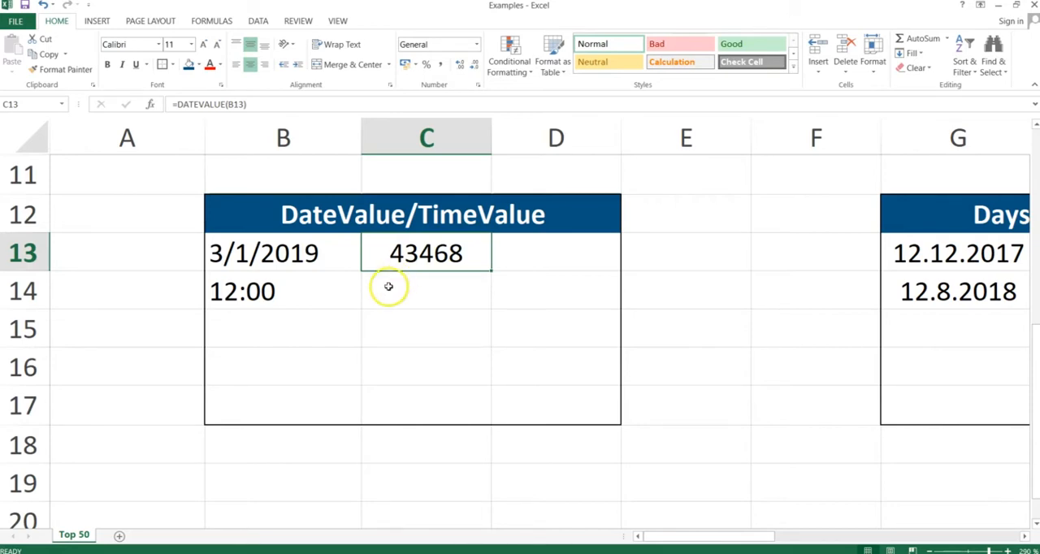
Enter the formula =TIMEVALUE(B14) in cell C14 to convert the text time into a serial number.
{"action": "left_click", "coordinate": [421, 284]}
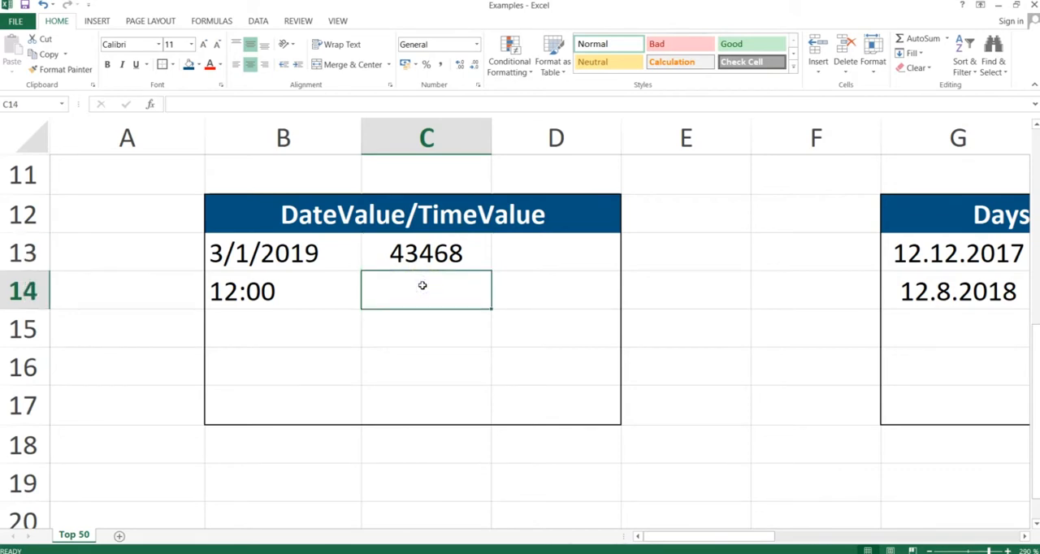
{"action": "left_click", "coordinate": [268, 288]}
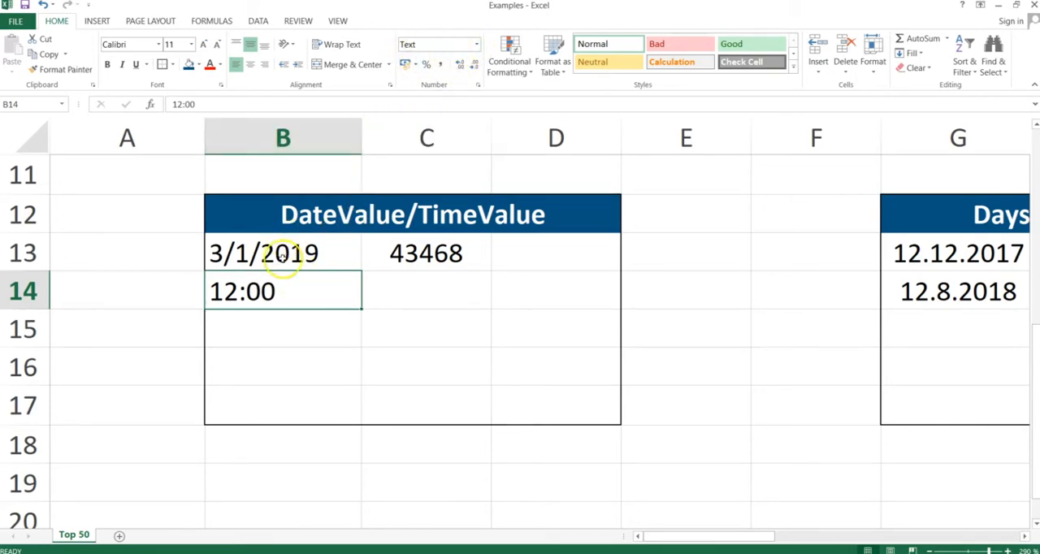
{"action": "left_click", "coordinate": [400, 296]}
{"action": "type", "text": "="}
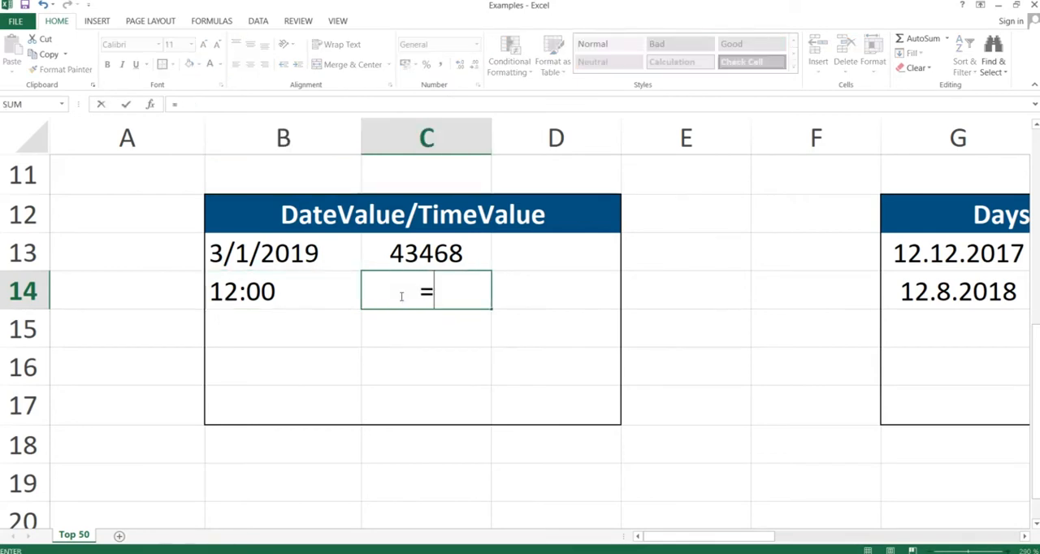
{"action": "type", "text": "timevalue("}
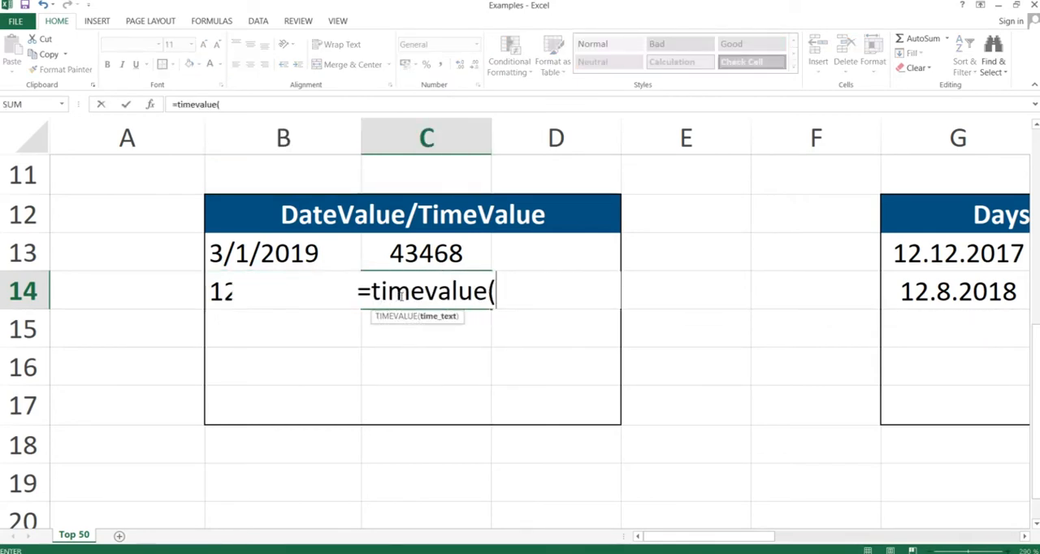
{"action": "key", "text": "Left"}
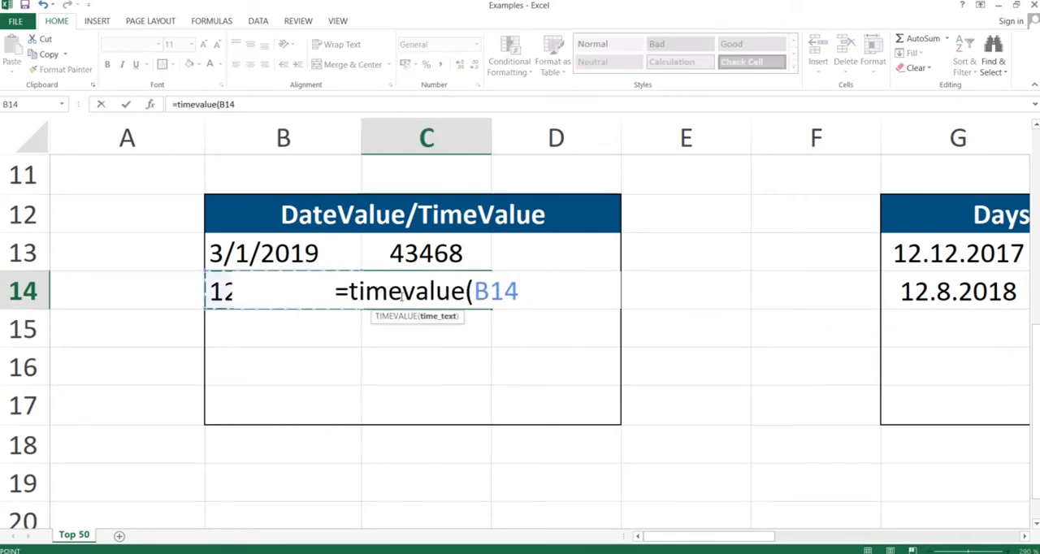
{"action": "type", "text": ")"}
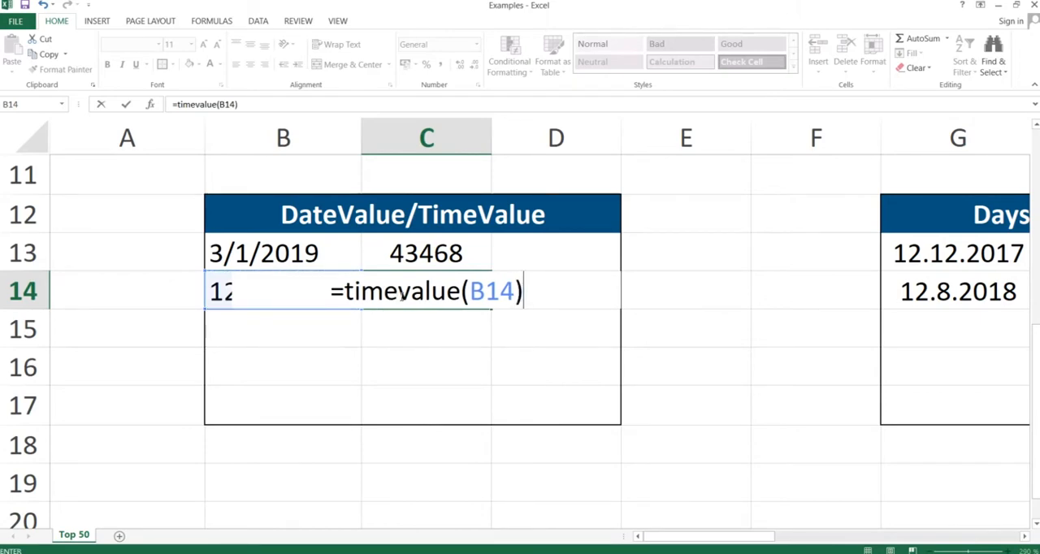
{"action": "key", "text": "Return"}
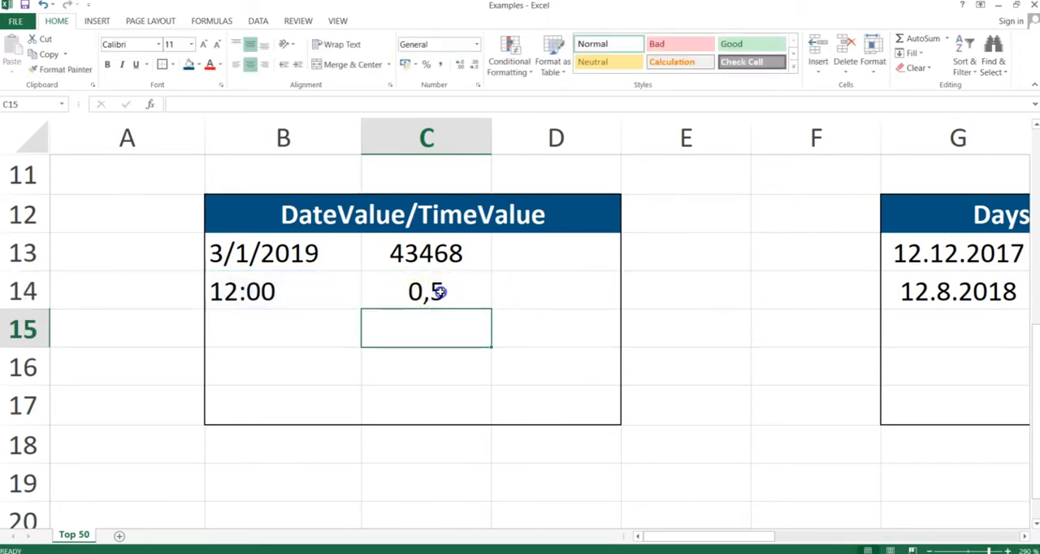
{"action": "left_click", "coordinate": [437, 294]}
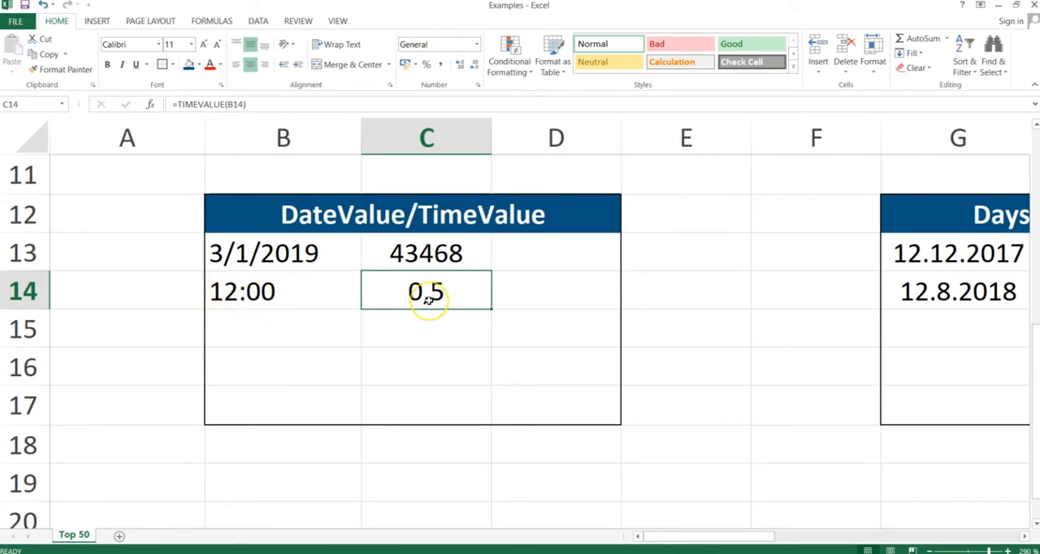
Switch to the PowerPoint slide show, advance to the Days360 slide, and return to the Excel workbook.
{"action": "key", "text": "alt+Tab"}
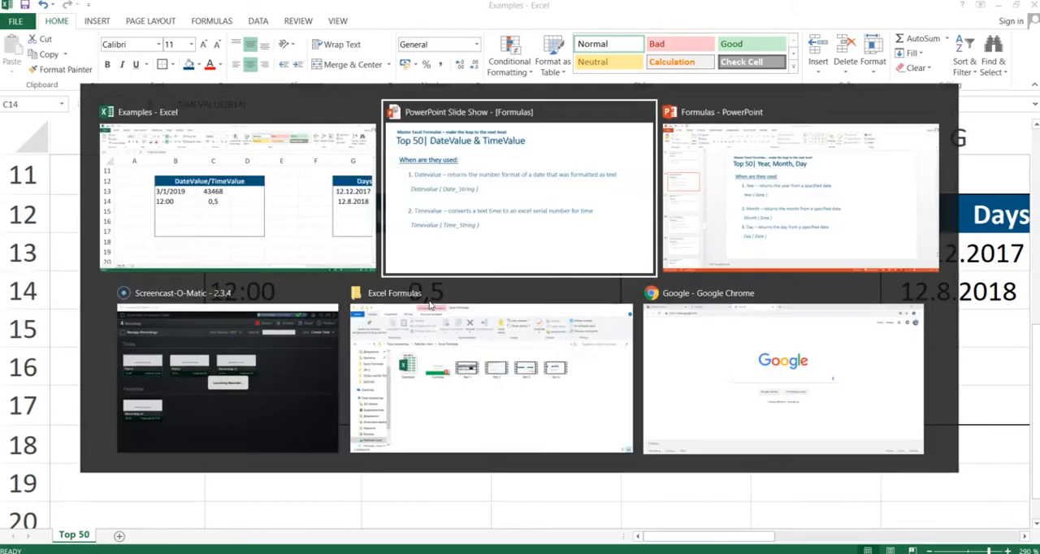
{"action": "key", "text": "Right"}
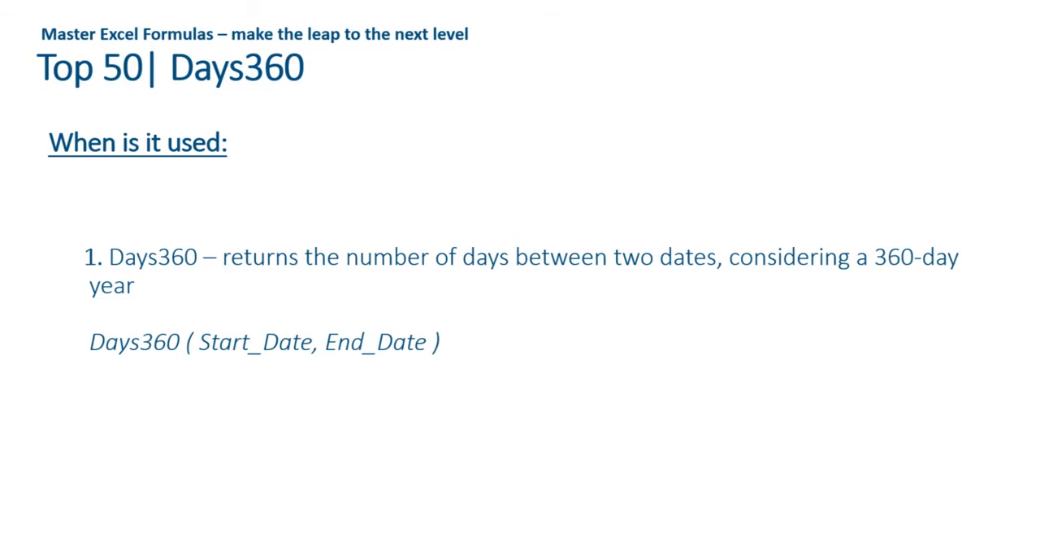
{"action": "key", "text": "alt+Tab"}
Enter the formula =DAYS360(G13;G14) in cell H13 to count the days between the two dates on a 360-day year.
{"action": "key", "text": "Right"}
{"action": "key", "text": "Right"}
{"action": "key", "text": "Right"}
{"action": "key", "text": "Right"}
{"action": "key", "text": "Right"}
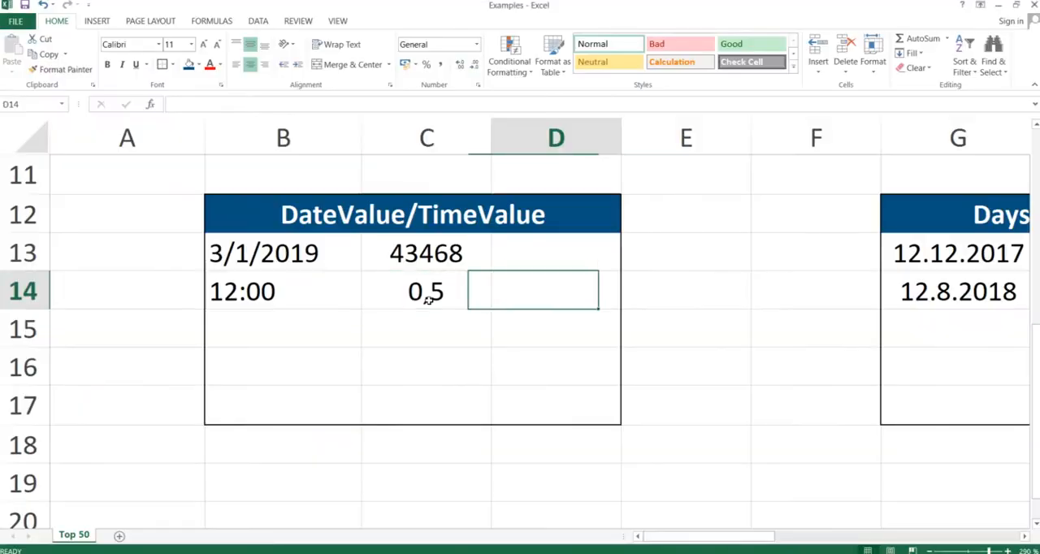
{"action": "key", "text": "Up"}
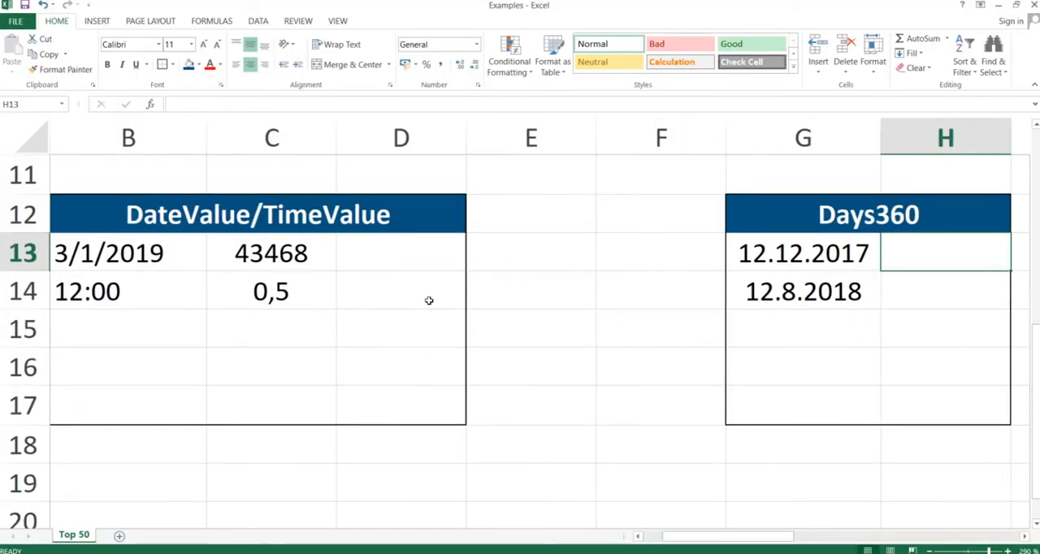
{"action": "key", "text": "Left"}
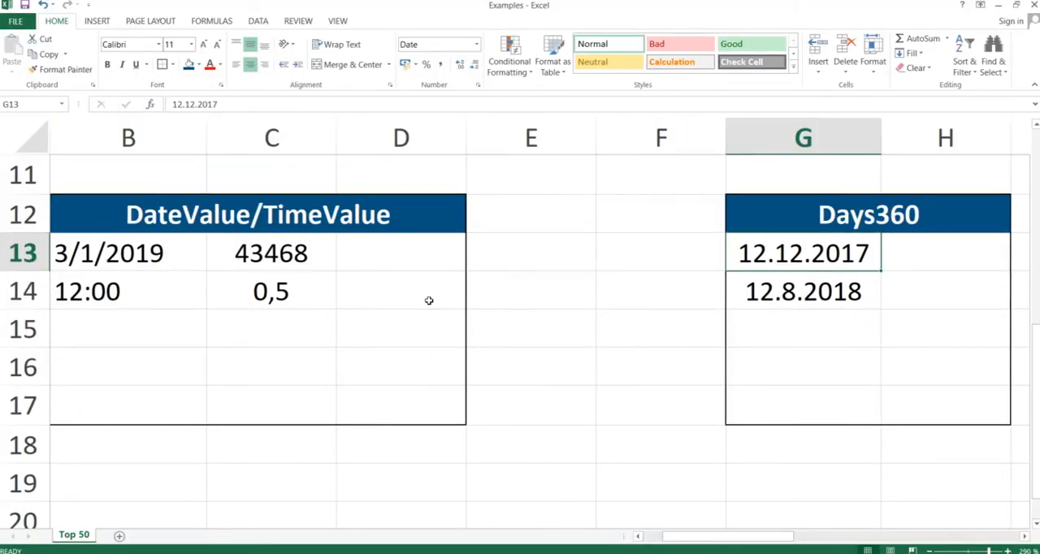
{"action": "key", "text": "Down"}
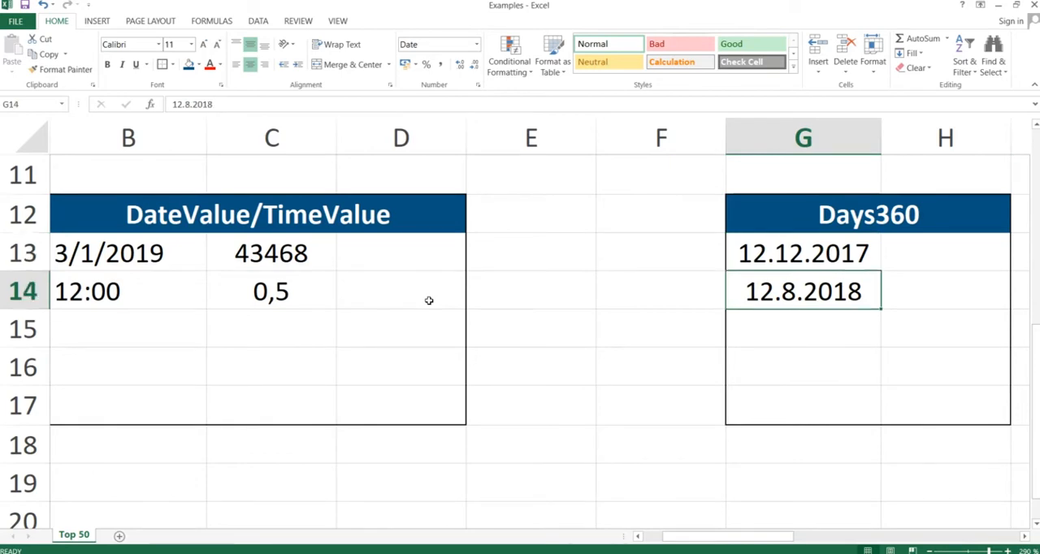
{"action": "key", "text": "Right"}
{"action": "key", "text": "Up"}
{"action": "type", "text": "=d"}
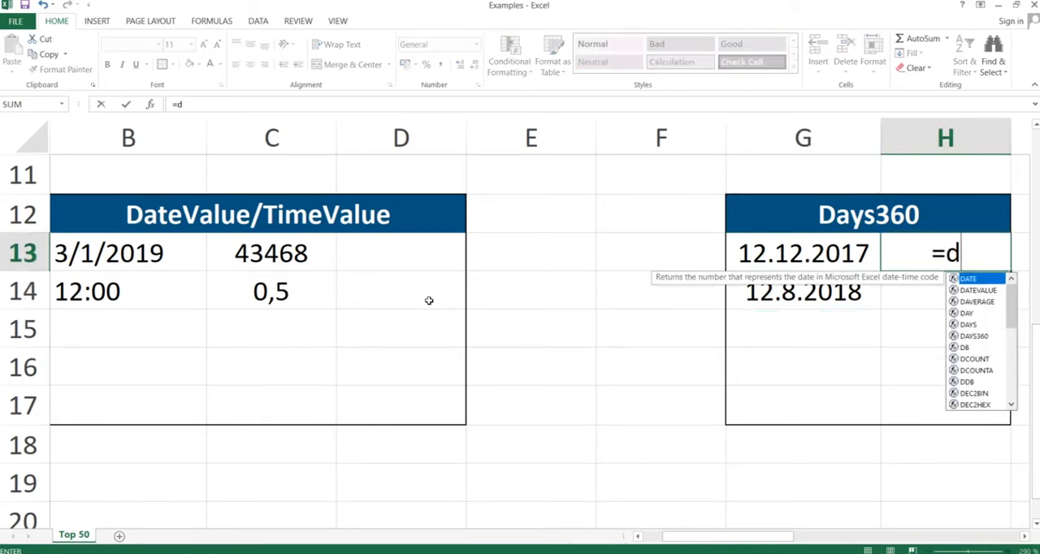
{"action": "type", "text": "ays3"}
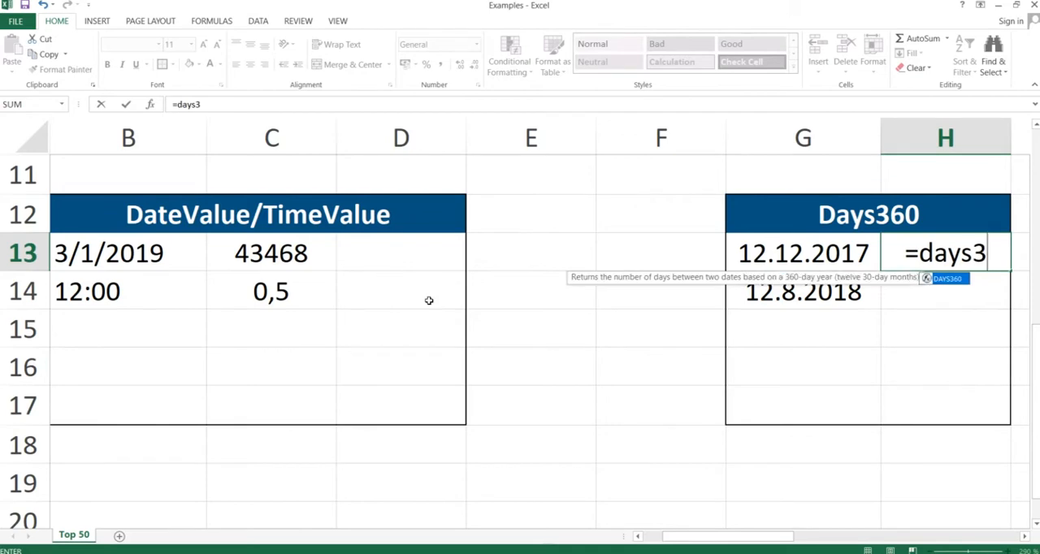
{"action": "type", "text": "60("}
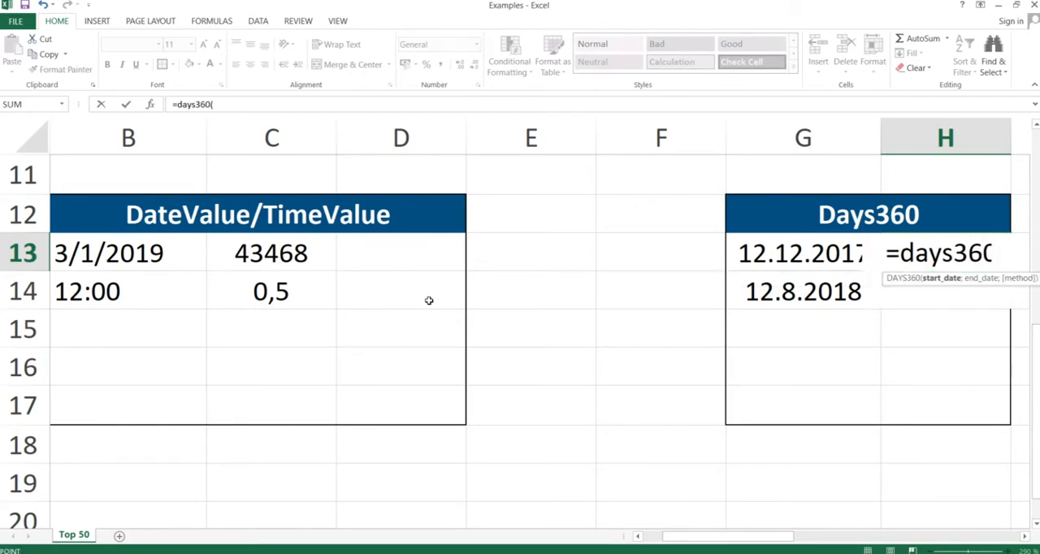
{"action": "key", "text": "Left"}
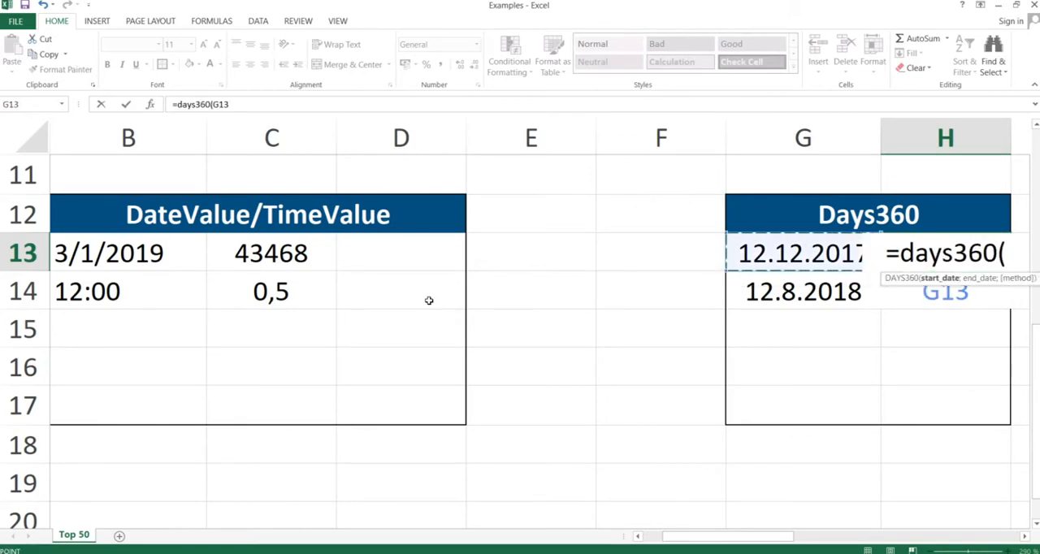
{"action": "type", "text": ";"}
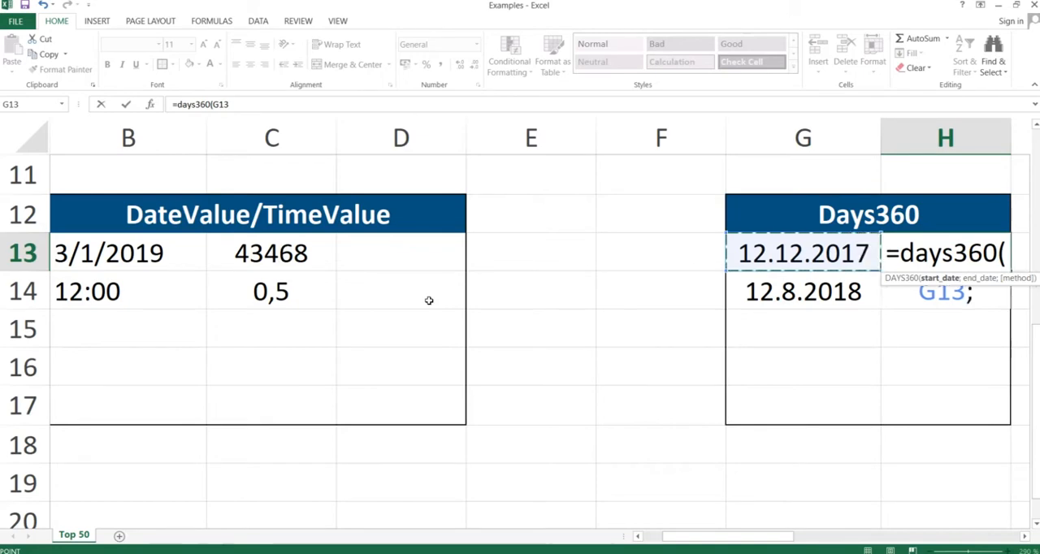
{"action": "key", "text": "Left"}
{"action": "key", "text": "Down"}
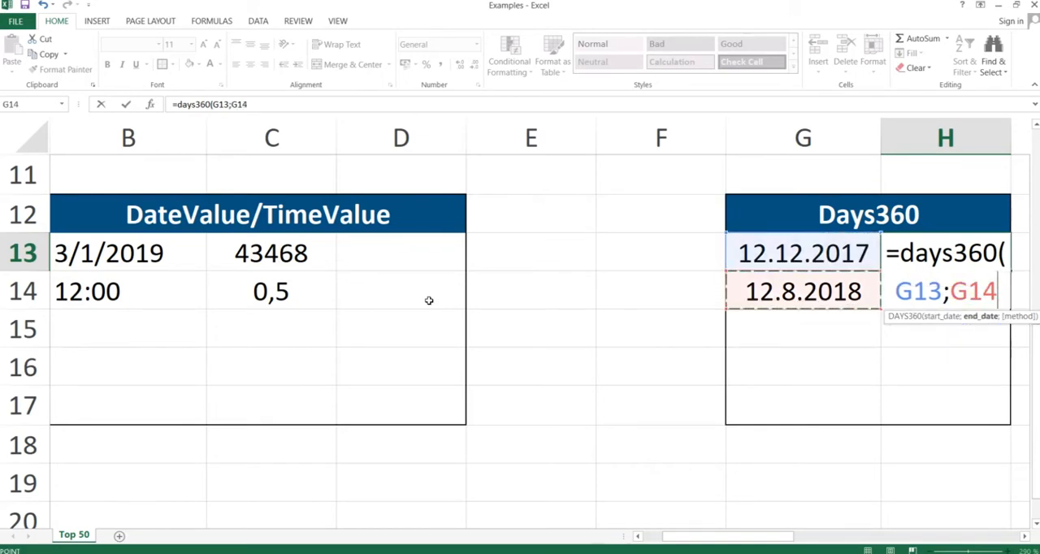
{"action": "type", "text": ")"}
{"action": "key", "text": "Return"}
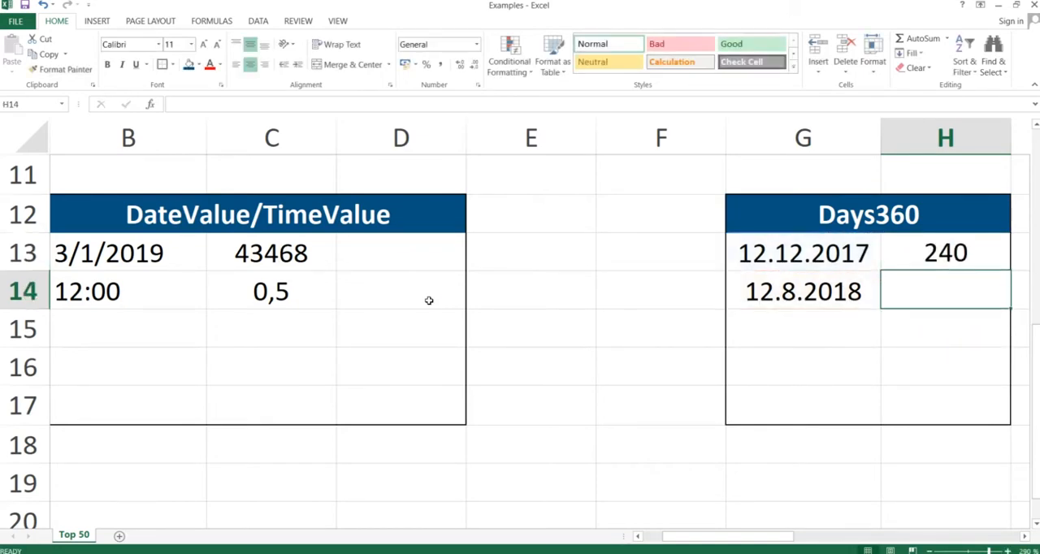
{"action": "key", "text": "Up"}
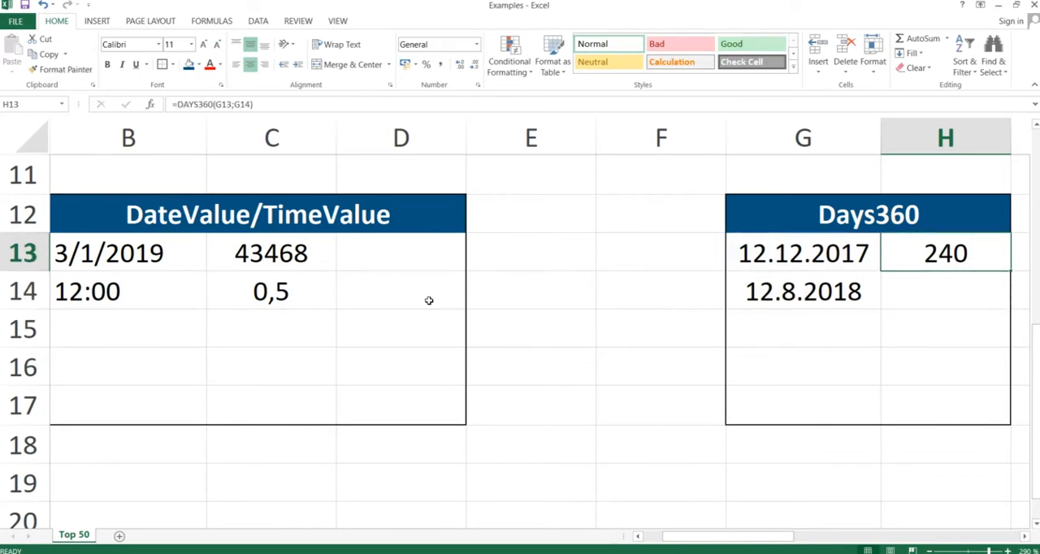
Switch to the PowerPoint slide show, advance to the EDate slide, and return to the Excel workbook.
{"action": "key", "text": "alt+Tab"}
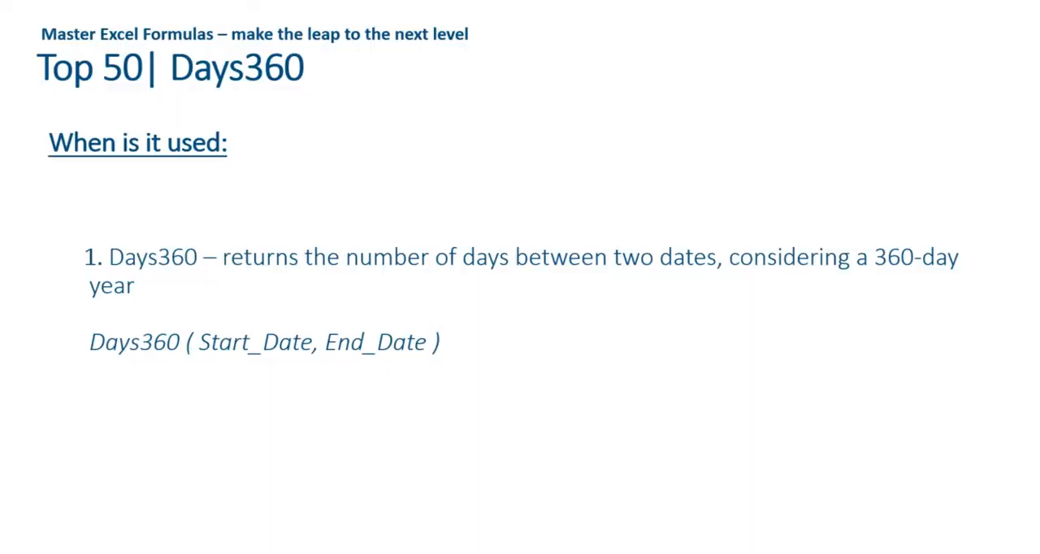
{"action": "key", "text": "Right"}
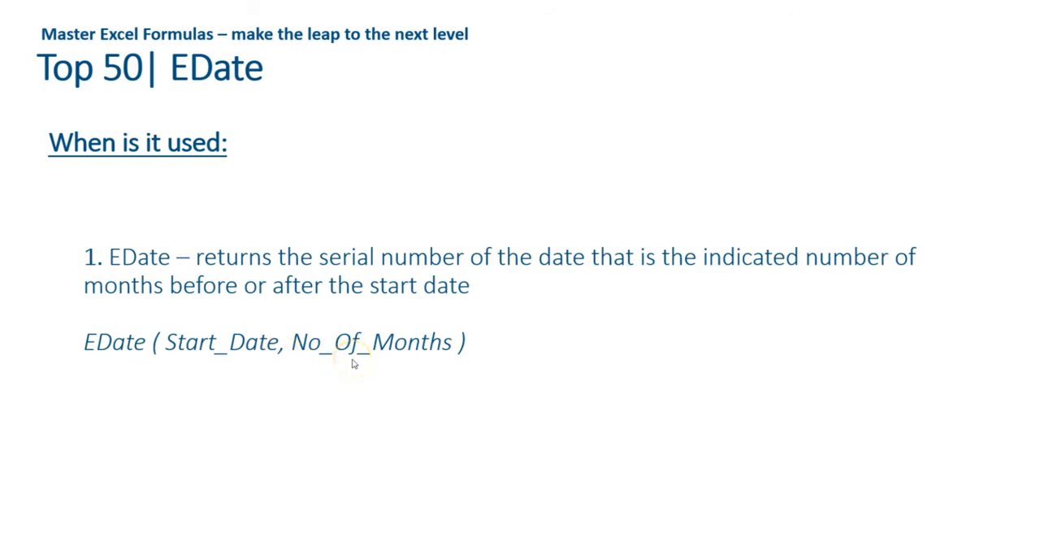
{"action": "key", "text": "alt+Tab"}
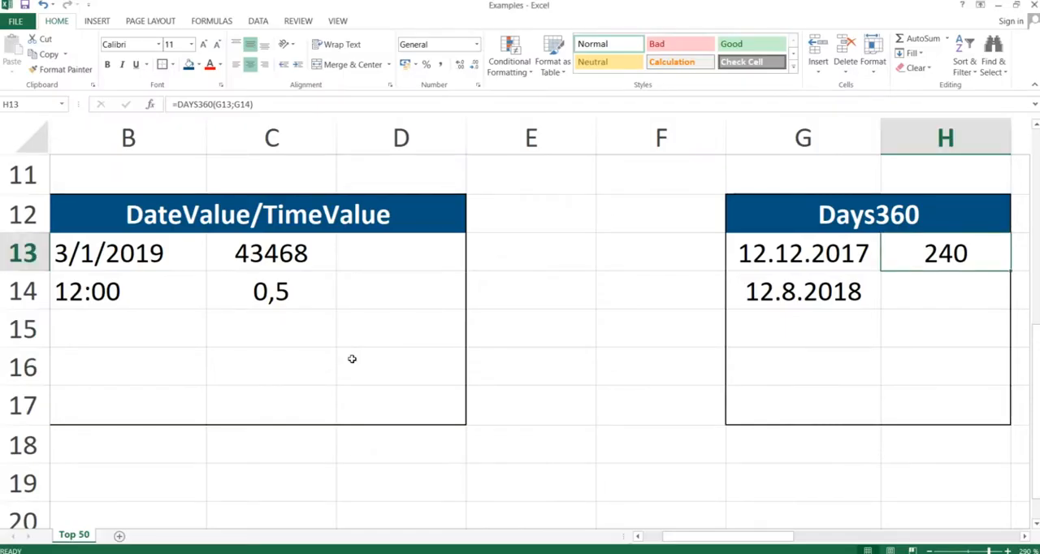
Enter the formula =EDATE(J13;3) in cell K13 to get the date three months after the start date.
{"action": "key", "text": "Right"}
{"action": "key", "text": "Right"}
{"action": "key", "text": "Right"}
{"action": "key", "text": "Right"}
{"action": "key", "text": "Left"}
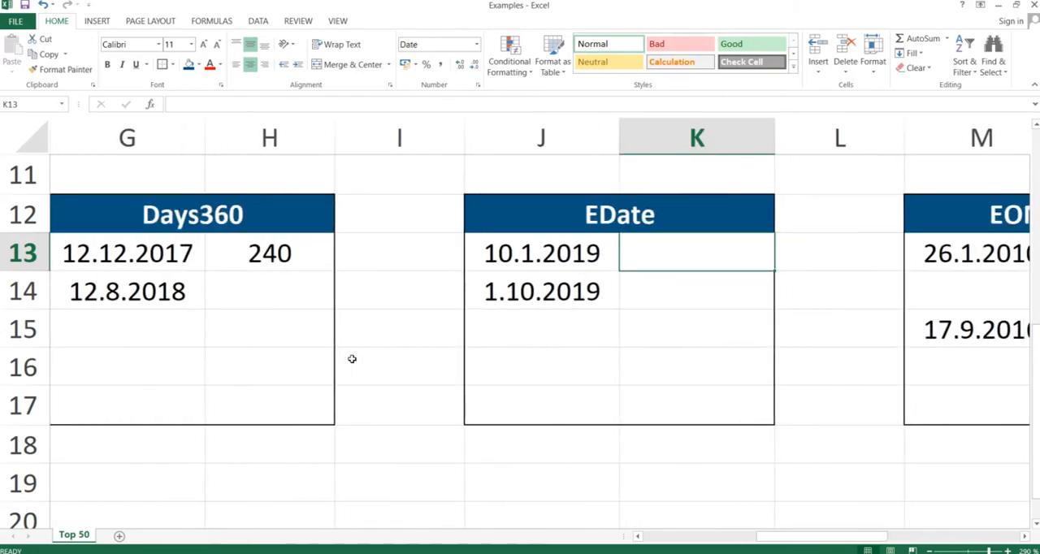
{"action": "type", "text": "=eda"}
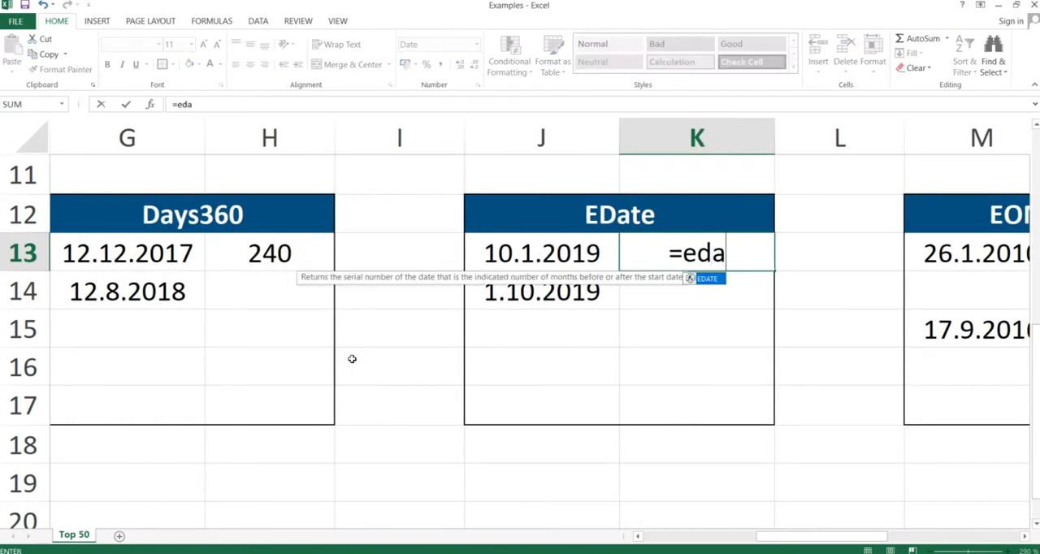
{"action": "type", "text": "te("}
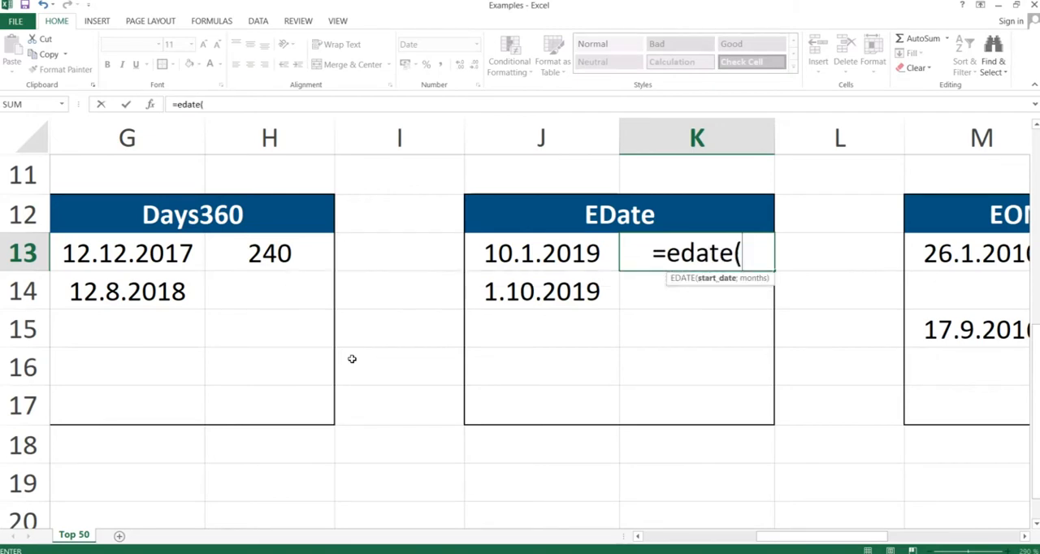
{"action": "key", "text": "Left"}
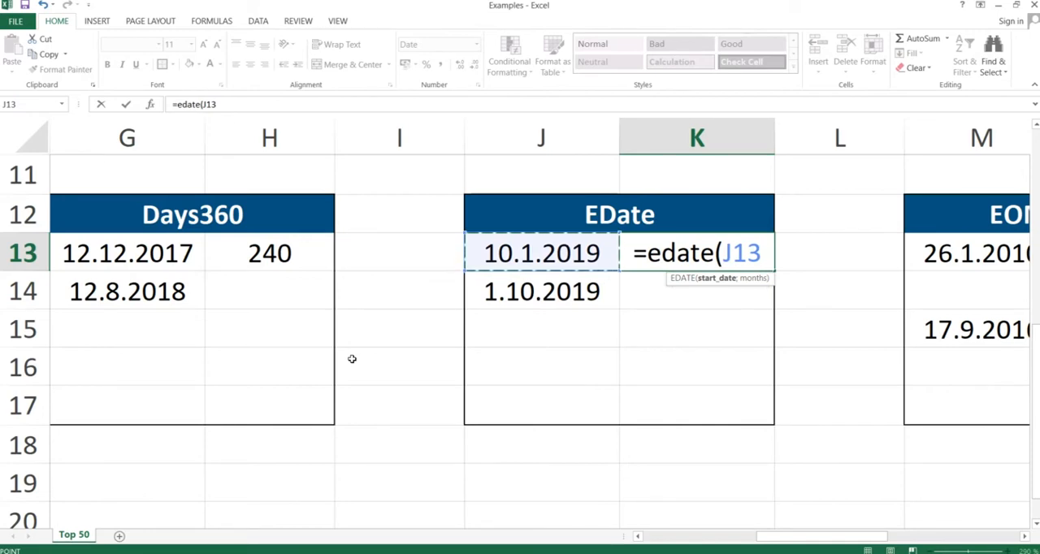
{"action": "type", "text": ";3"}
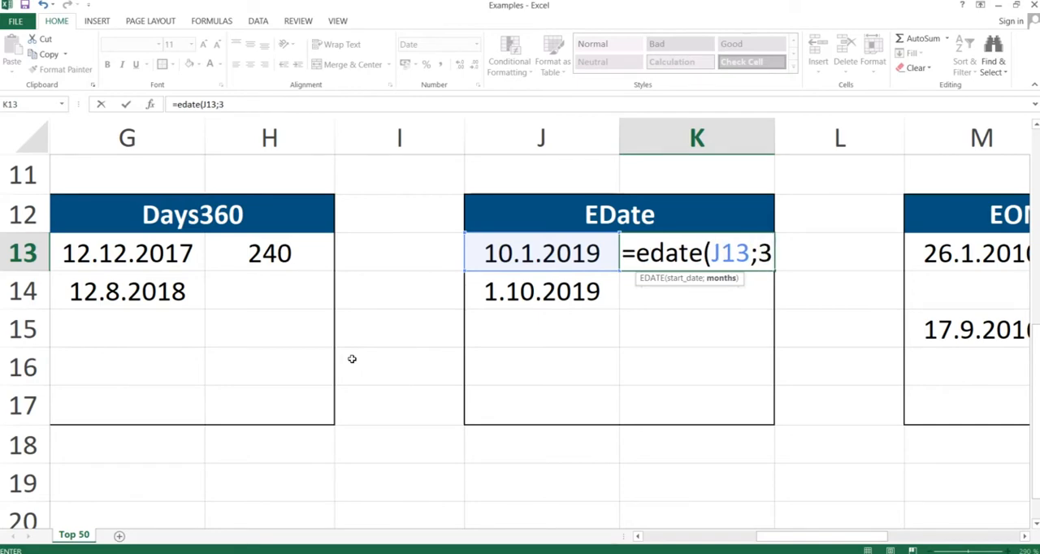
{"action": "type", "text": ")"}
{"action": "key", "text": "Return"}
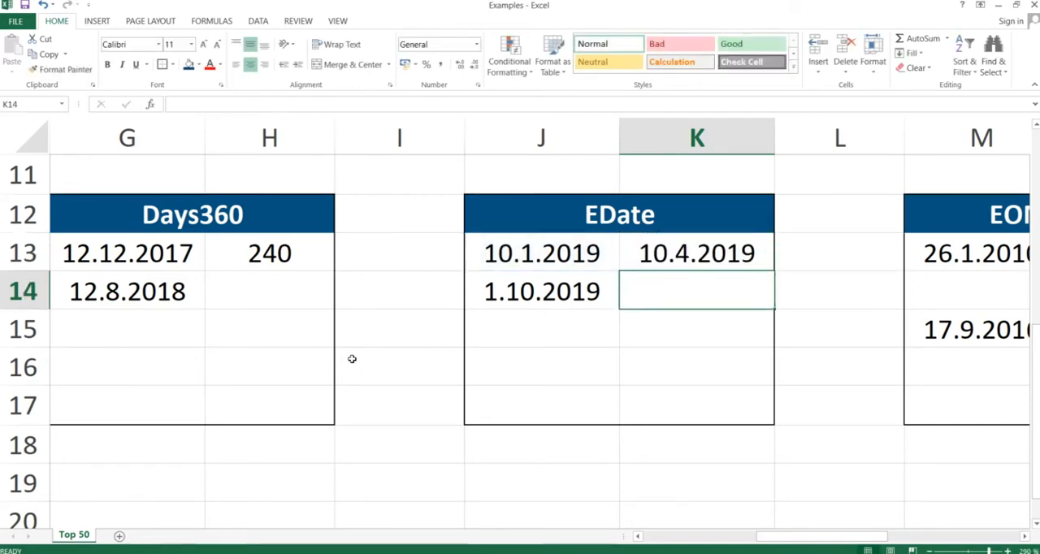
Change the months argument of the EDATE formula in cell K13 to 20.
{"action": "left_click", "coordinate": [689, 253]}
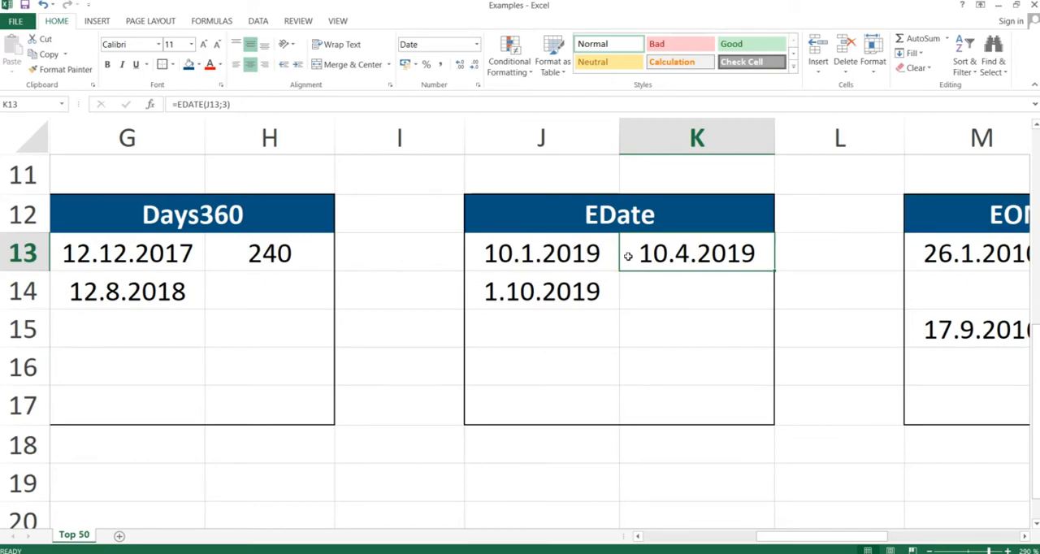
{"action": "double_click", "coordinate": [684, 255]}
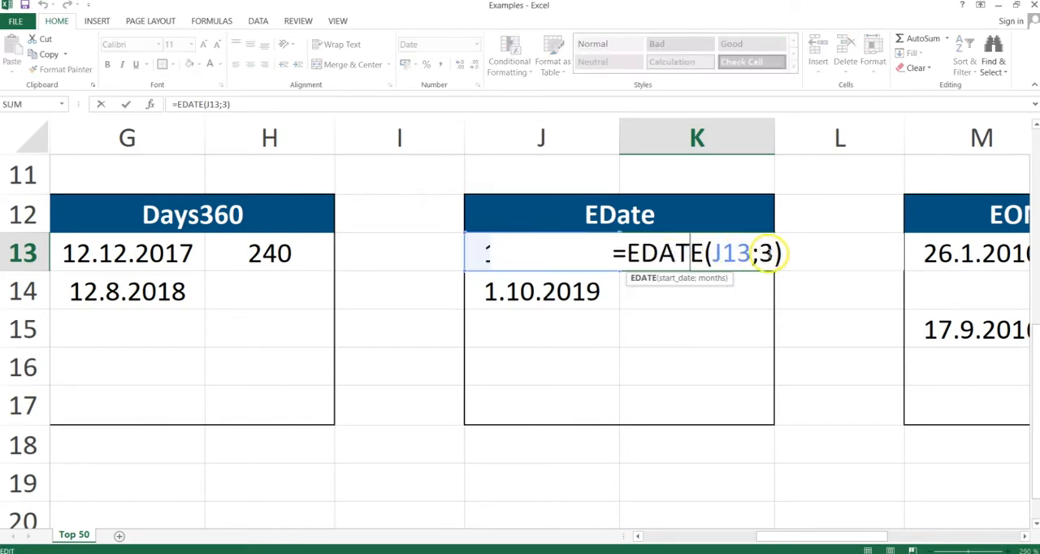
{"action": "left_click", "coordinate": [770, 254]}
{"action": "key", "text": "BackSpace"}
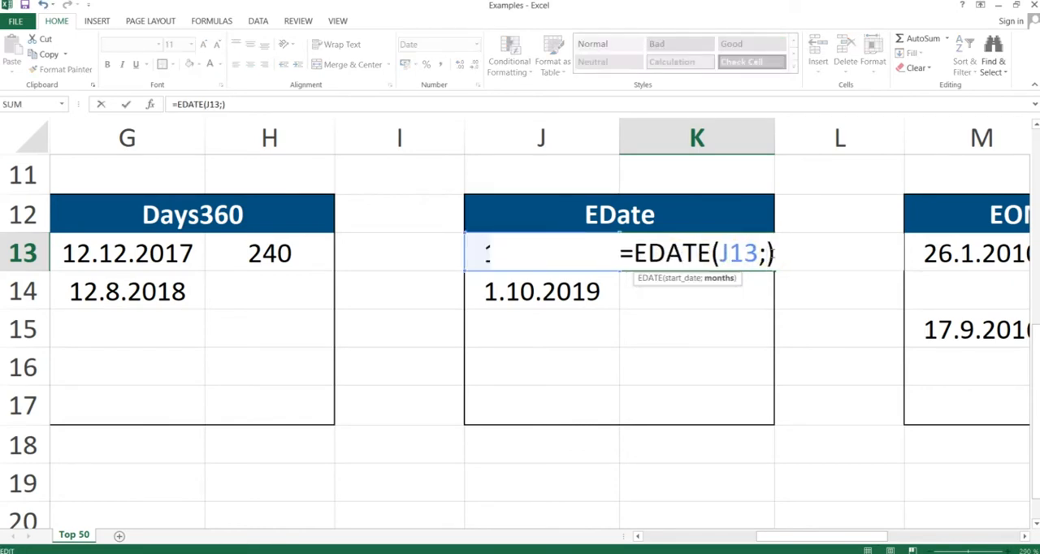
{"action": "type", "text": "20"}
{"action": "key", "text": "Return"}
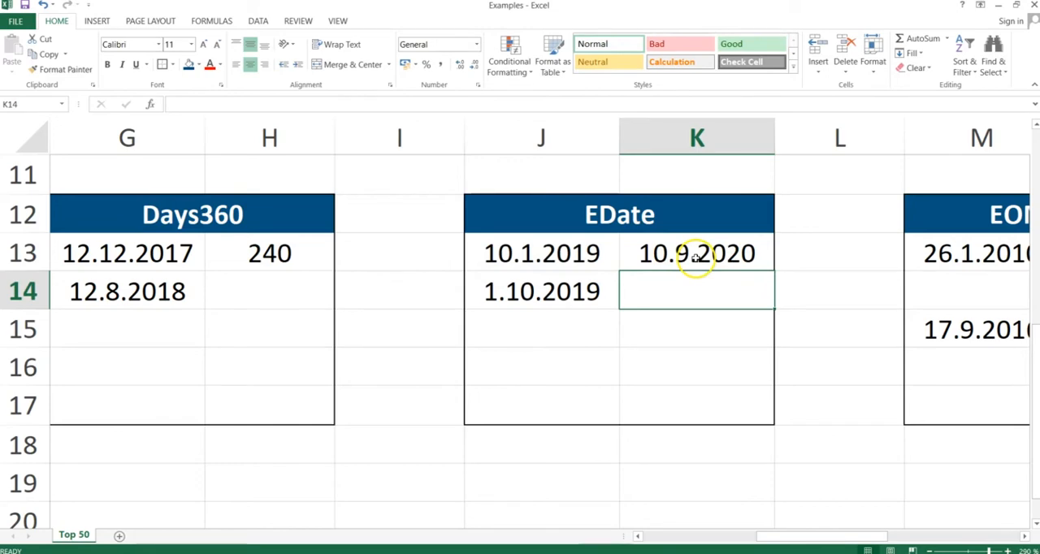
{"action": "left_click", "coordinate": [697, 259]}
Enter the formula =EDATE(J14;8) in cell K14 to get the date eight months after the start date.
{"action": "left_click", "coordinate": [679, 289]}
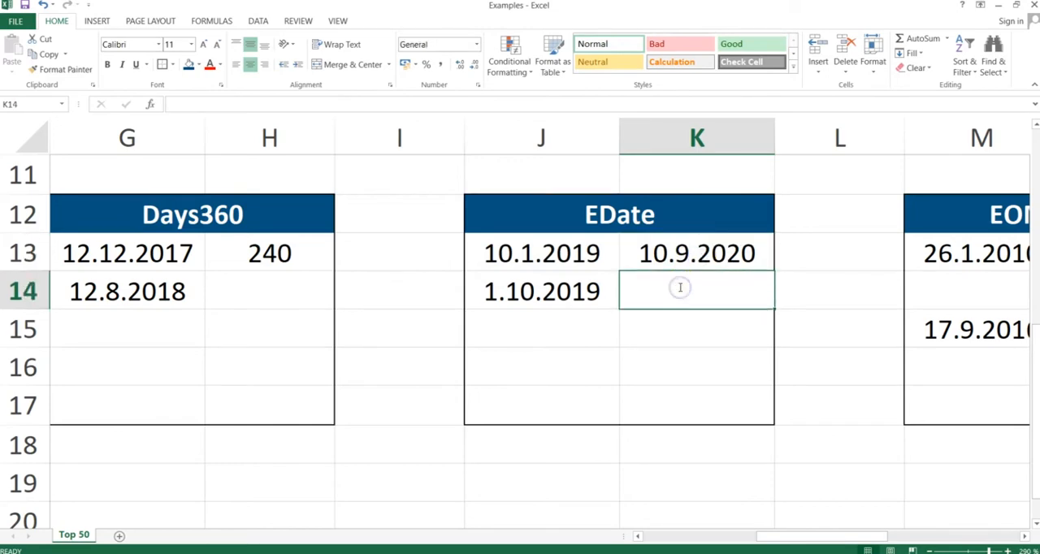
{"action": "type", "text": "=edate("}
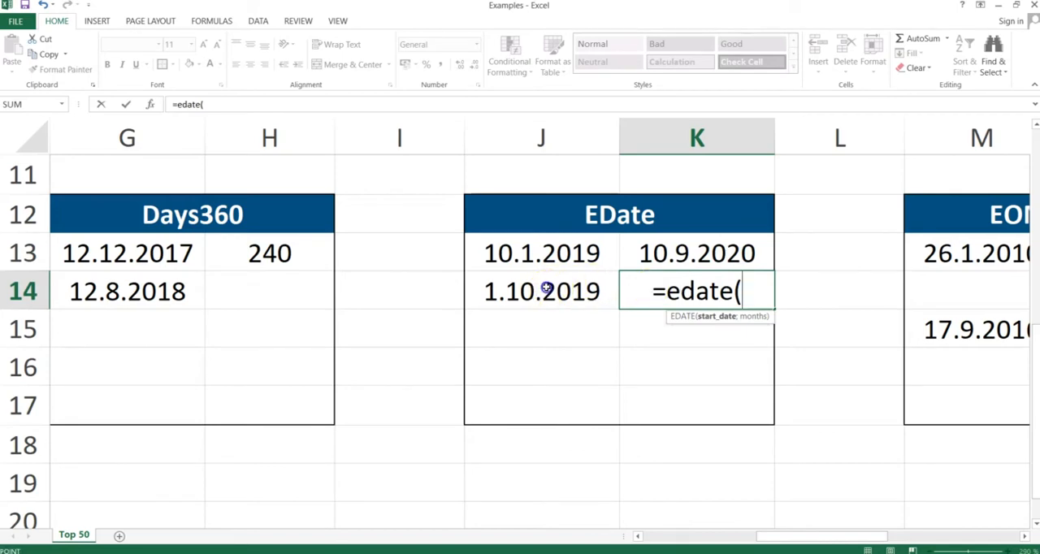
{"action": "left_click", "coordinate": [547, 290]}
{"action": "type", "text": ";"}
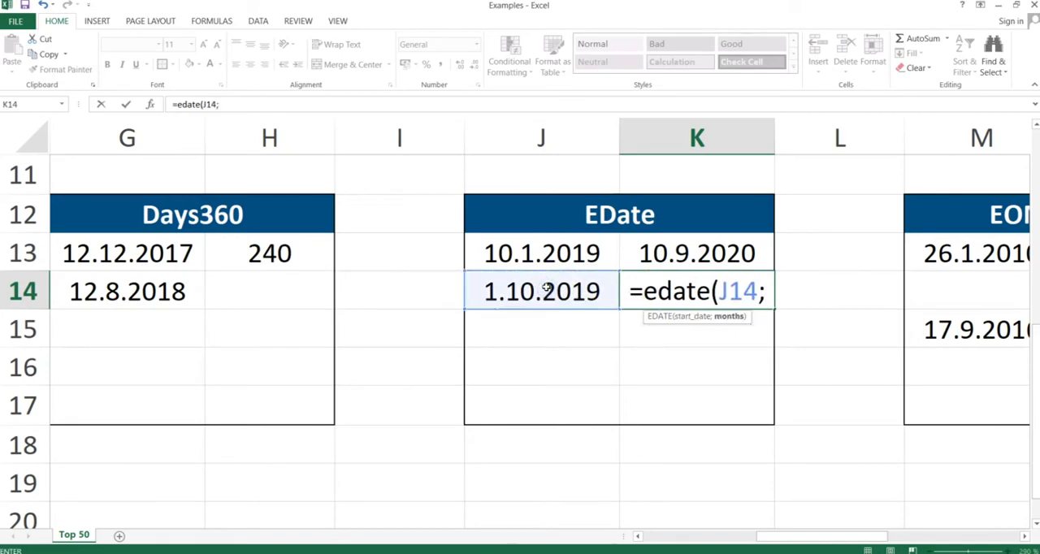
{"action": "type", "text": "8)"}
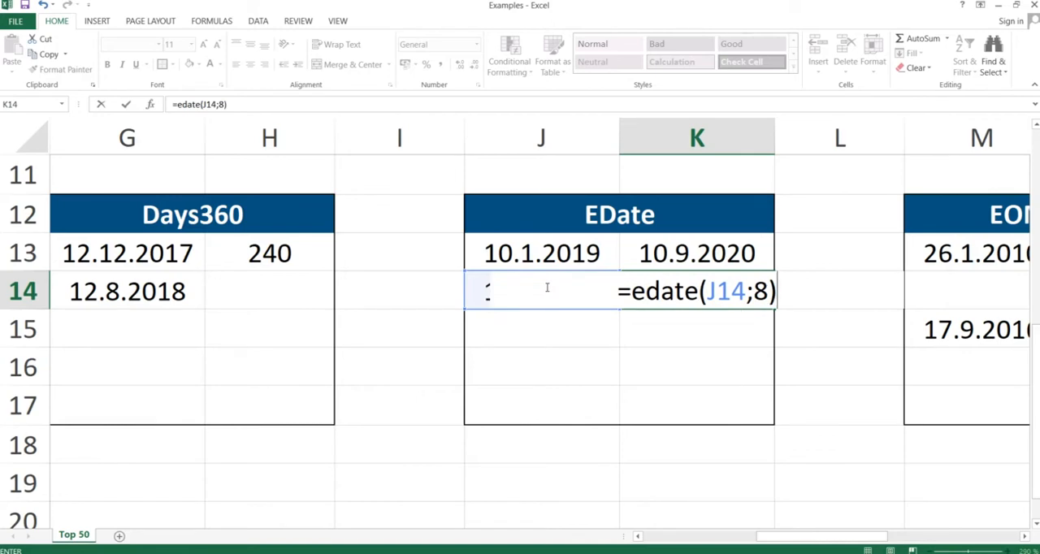
{"action": "key", "text": "Return"}
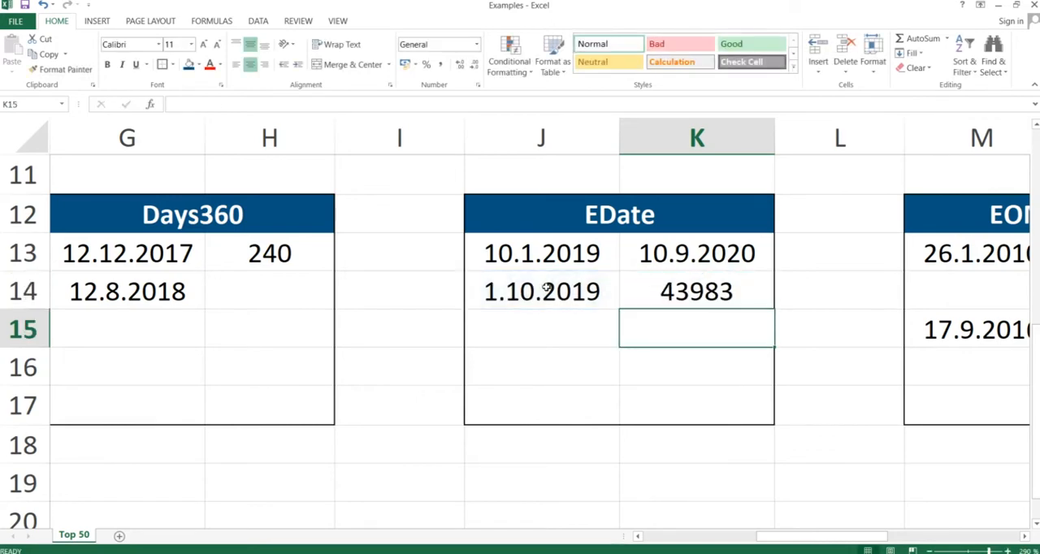
Format the EDATE result in cell K14 as Short Date.
{"action": "left_click", "coordinate": [693, 292]}
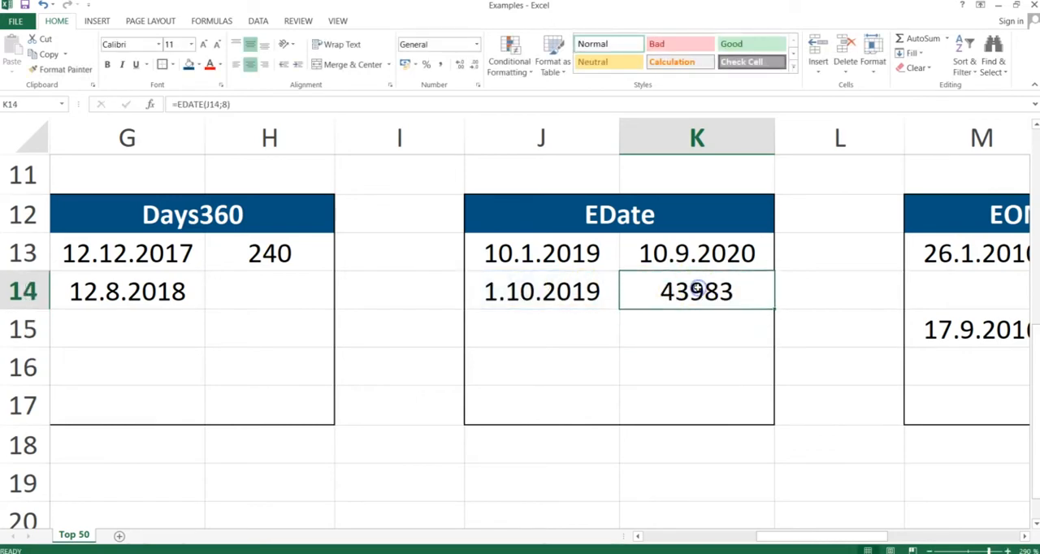
{"action": "left_click", "coordinate": [477, 45]}
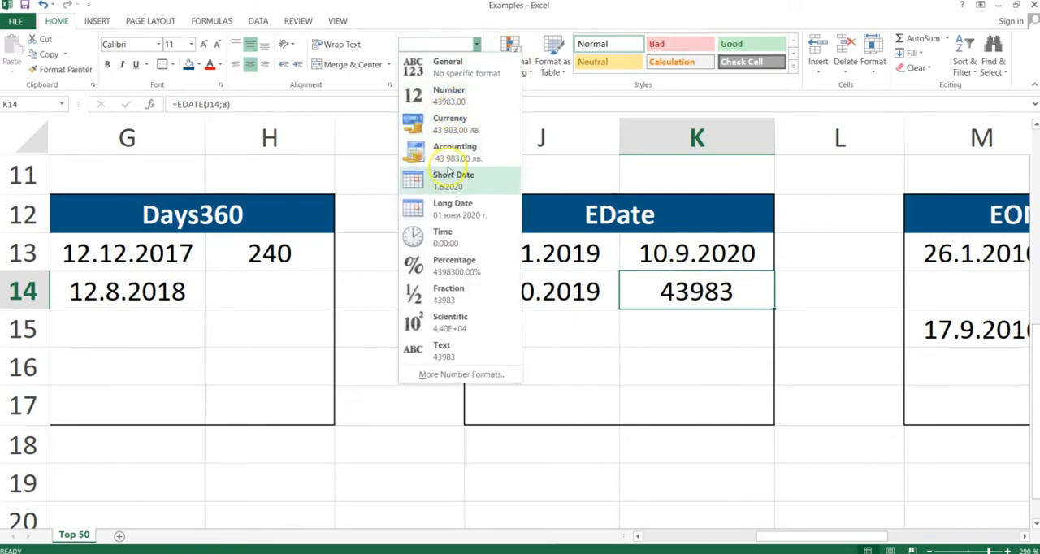
{"action": "left_click", "coordinate": [444, 179]}
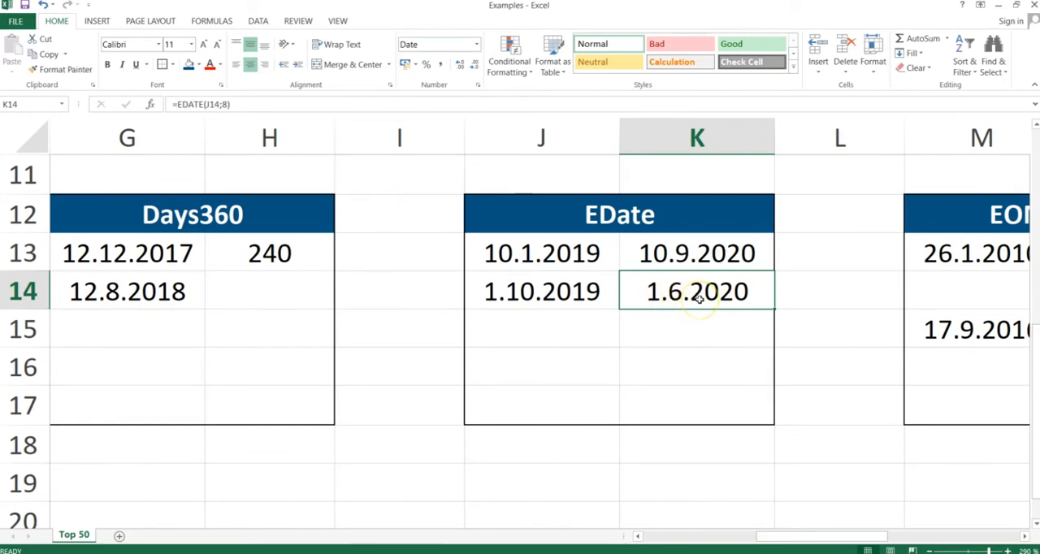
Switch to the PowerPoint slide show, advance to the EOMonth slide, and return to the Excel workbook.
{"action": "key", "text": "alt+Tab"}
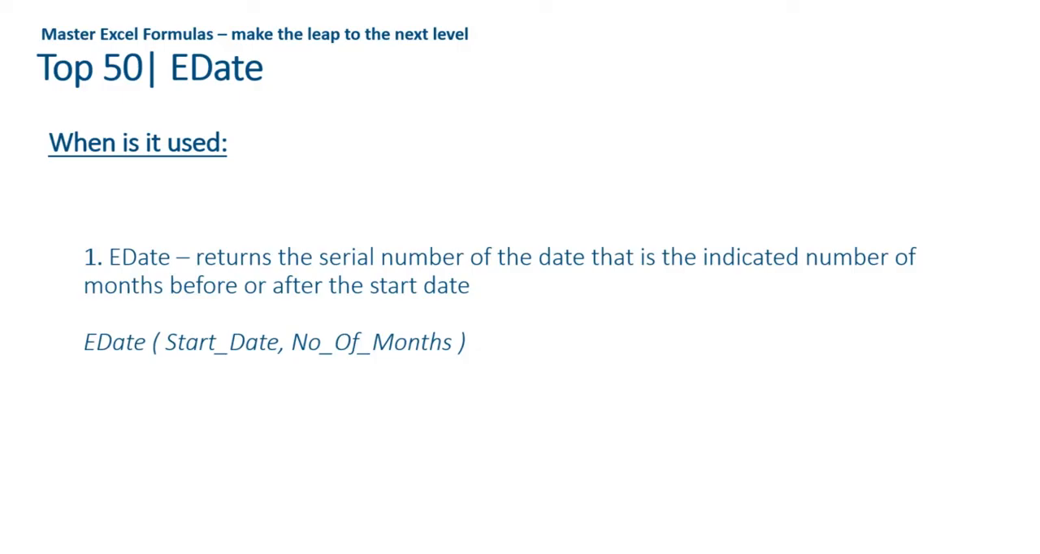
{"action": "key", "text": "Right"}
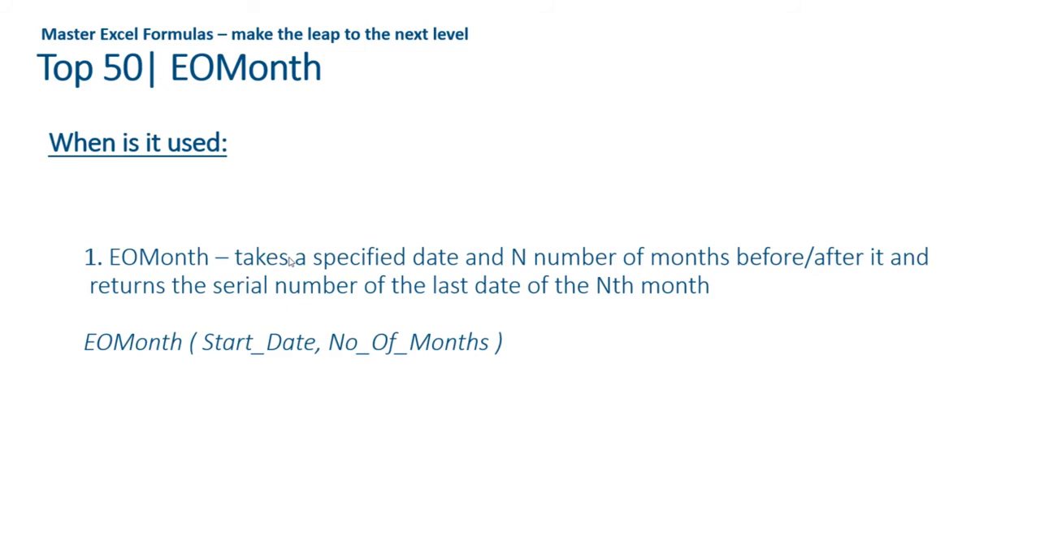
{"action": "key", "text": "Right"}
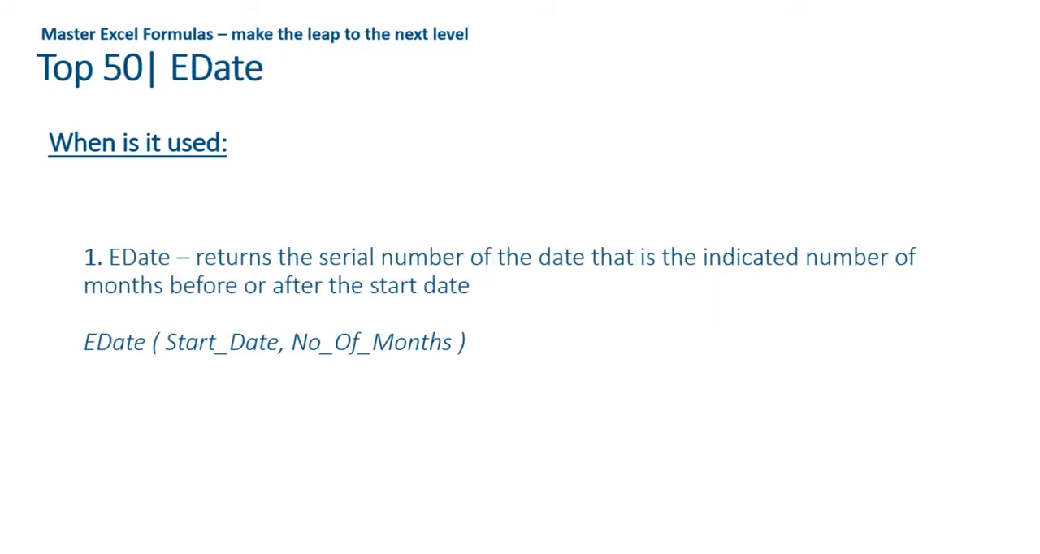
{"action": "key", "text": "Left"}
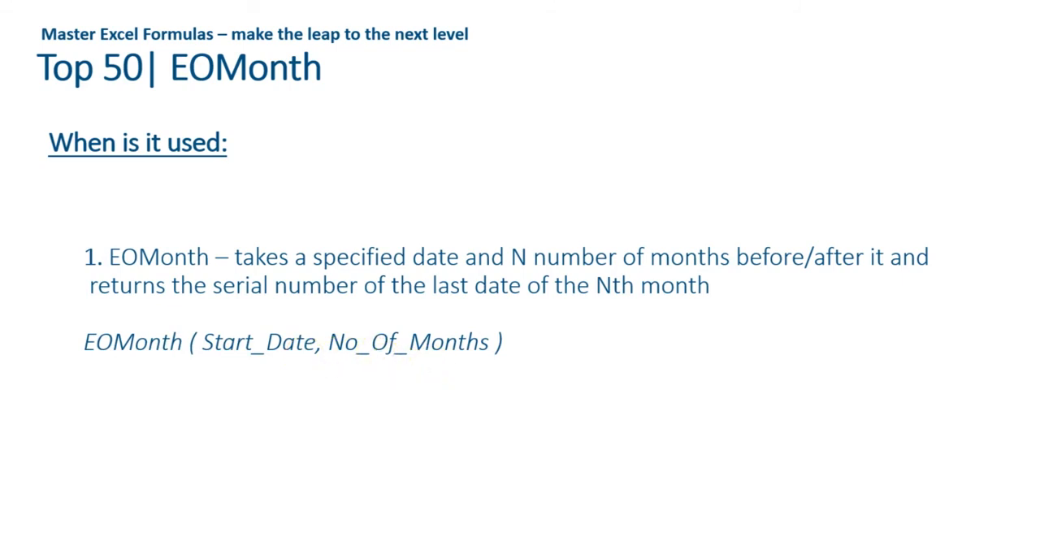
{"action": "key", "text": "alt+Tab"}
Enter the formula =EOMONTH(M13;3) in cell N13 to get the last day of the month three months ahead.
{"action": "key", "text": "Right"}
{"action": "key", "text": "Right"}
{"action": "key", "text": "Right"}
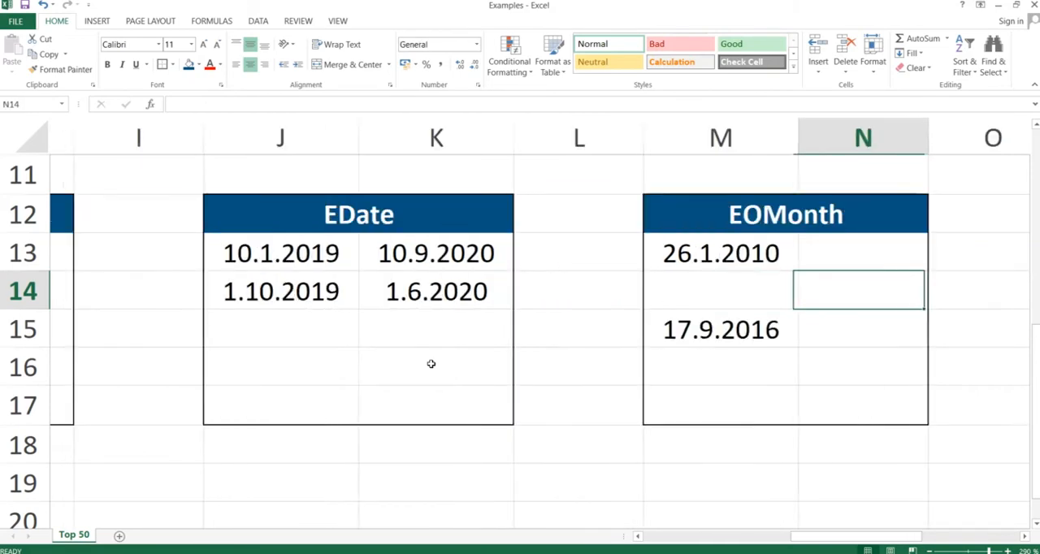
{"action": "key", "text": "Up"}
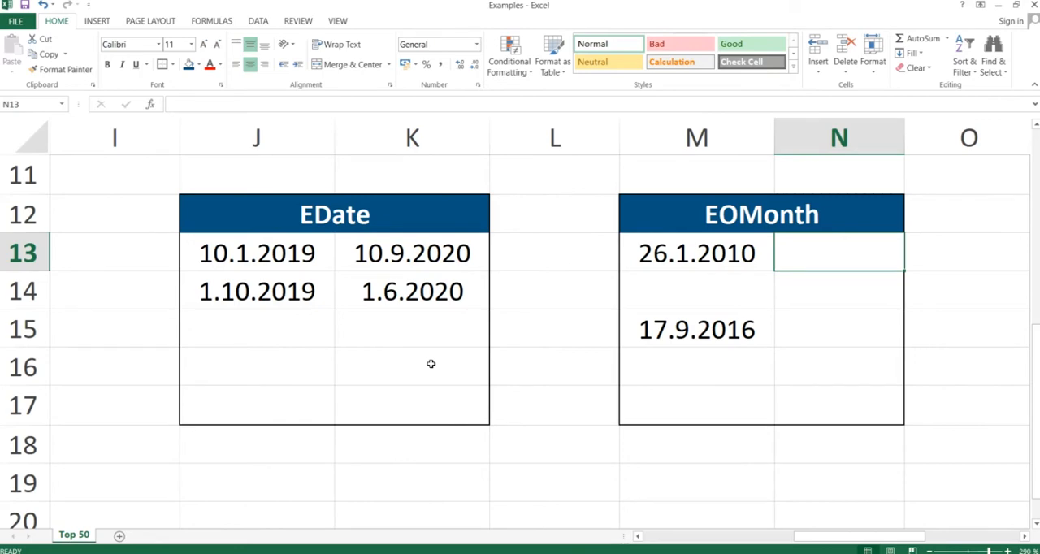
{"action": "type", "text": "="}
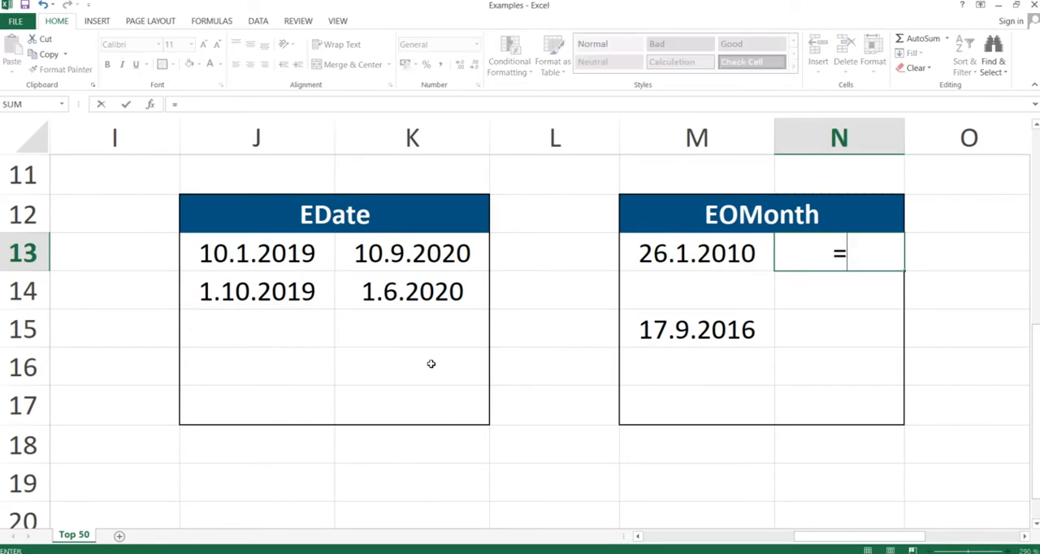
{"action": "type", "text": "d"}
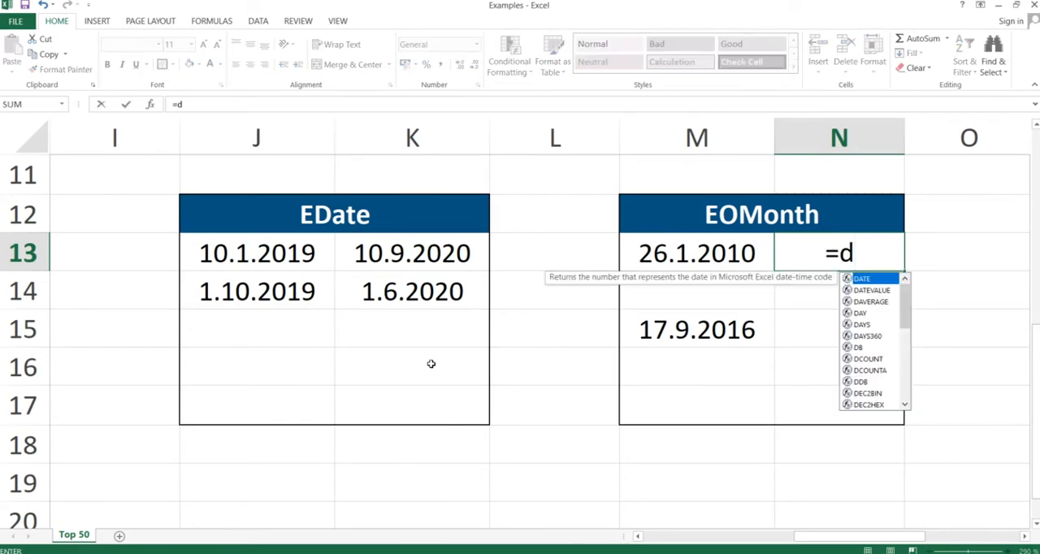
{"action": "key", "text": "BackSpace"}
{"action": "type", "text": "eomon"}
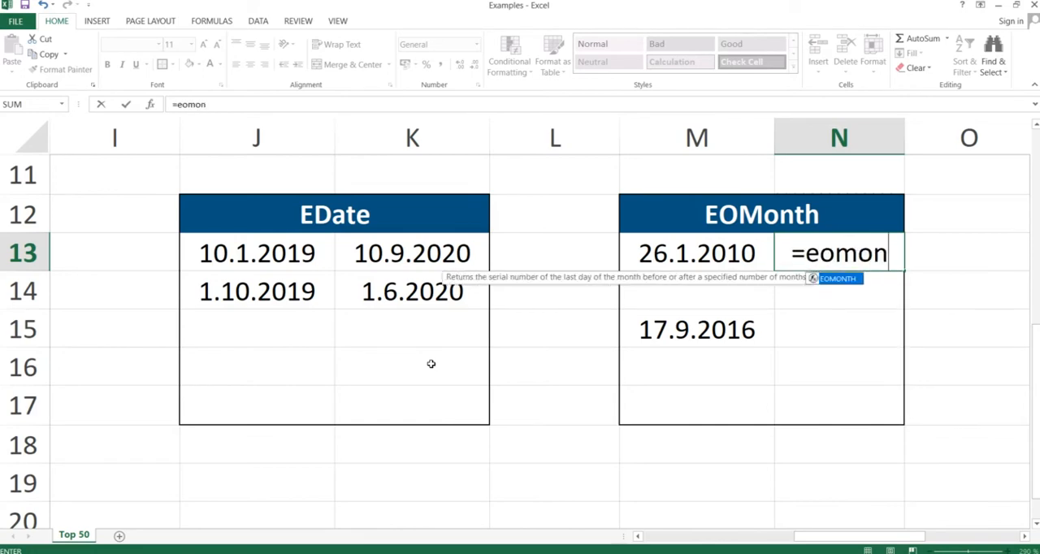
{"action": "type", "text": "th"}
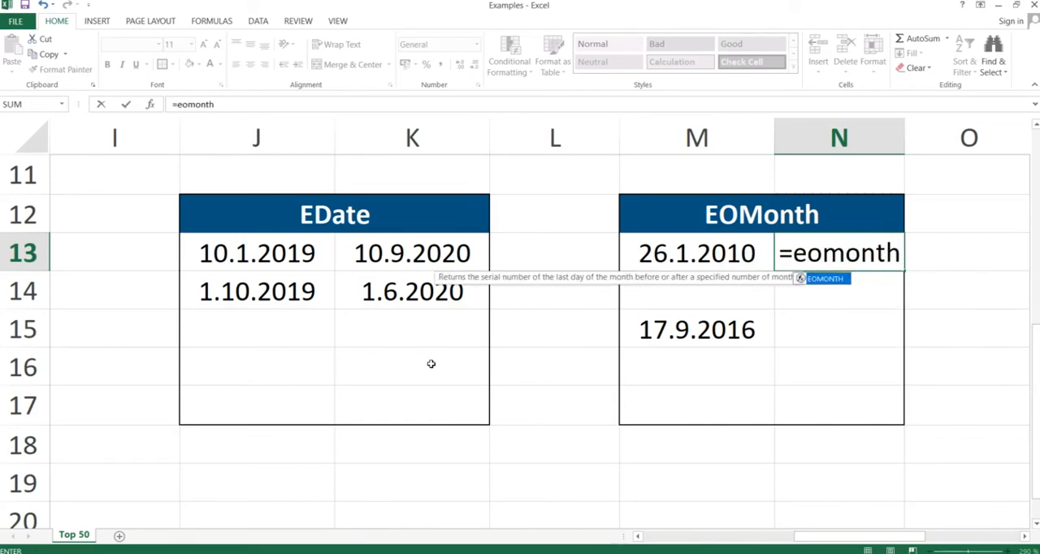
{"action": "type", "text": "("}
{"action": "key", "text": "Left"}
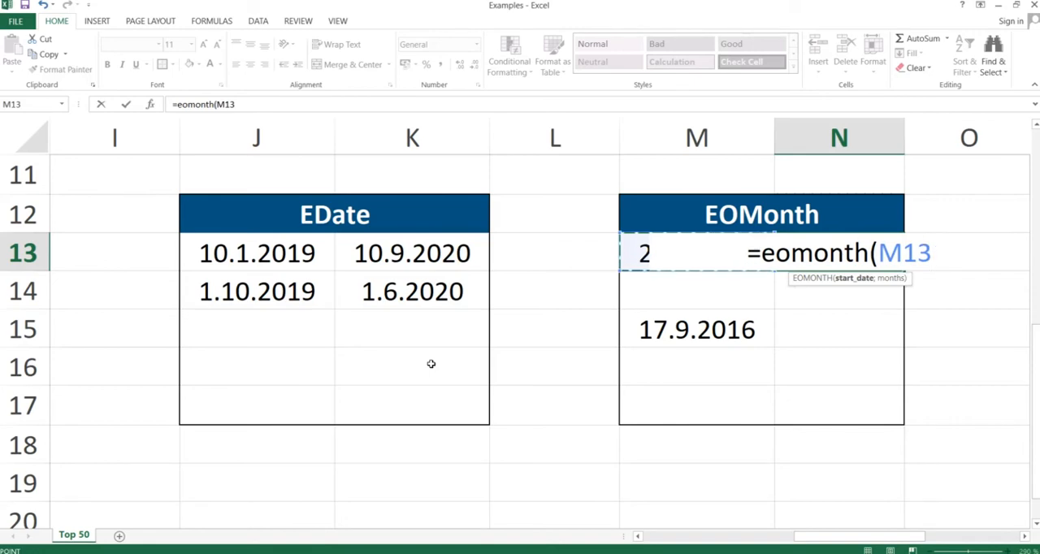
{"action": "type", "text": ";"}
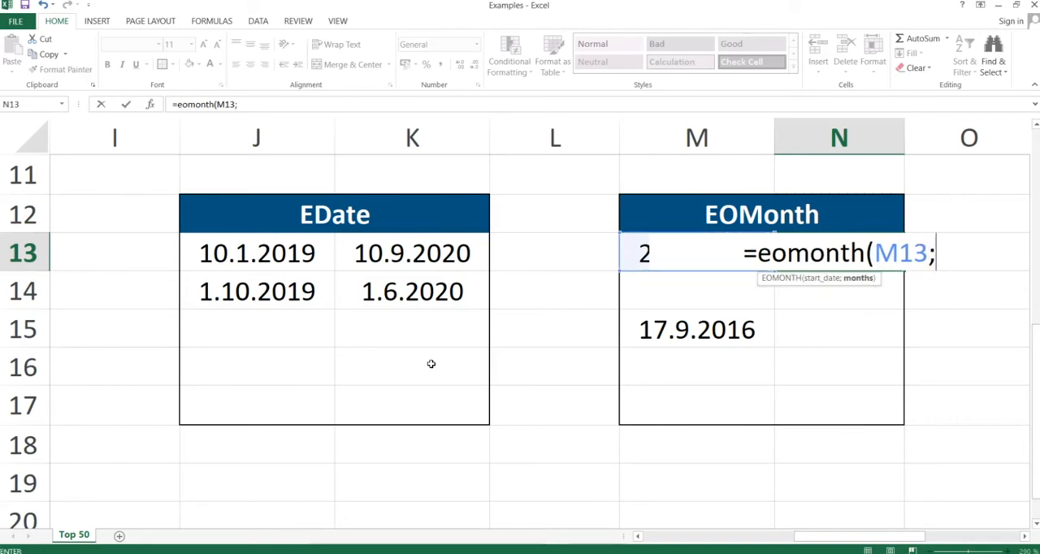
{"action": "type", "text": "3)"}
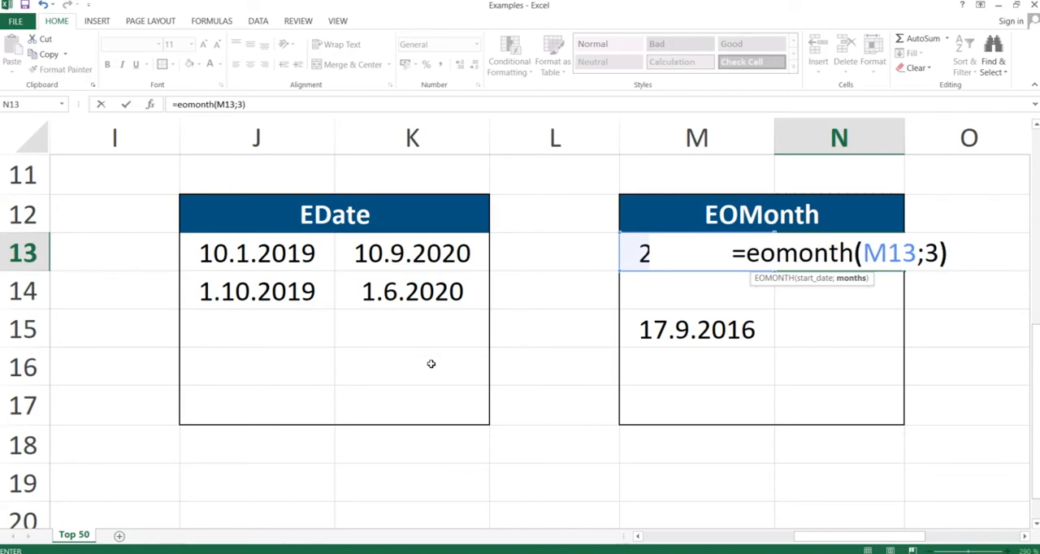
{"action": "key", "text": "Return"}
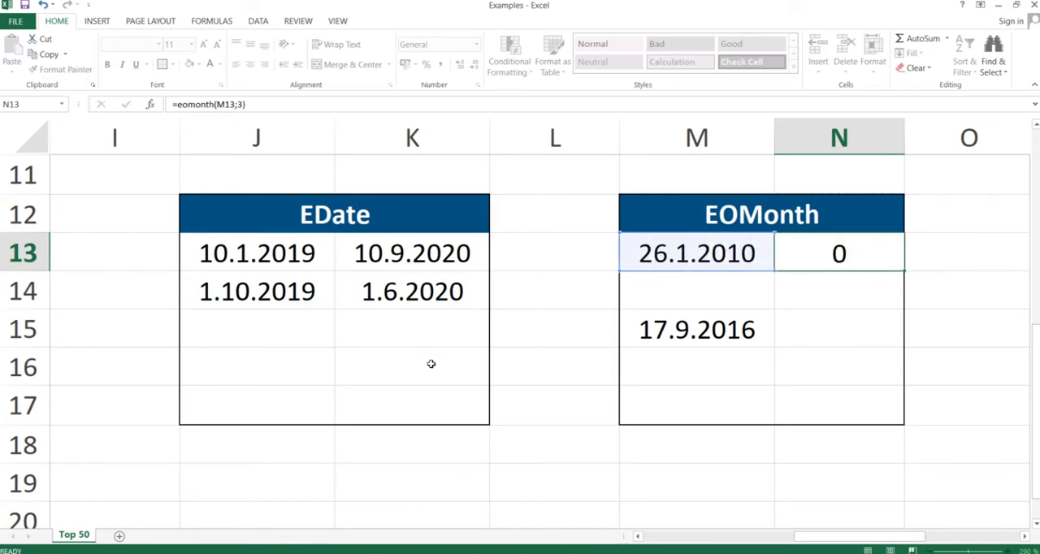
Format the EOMONTH result in cell N13 as Short Date.
{"action": "left_click", "coordinate": [835, 255]}
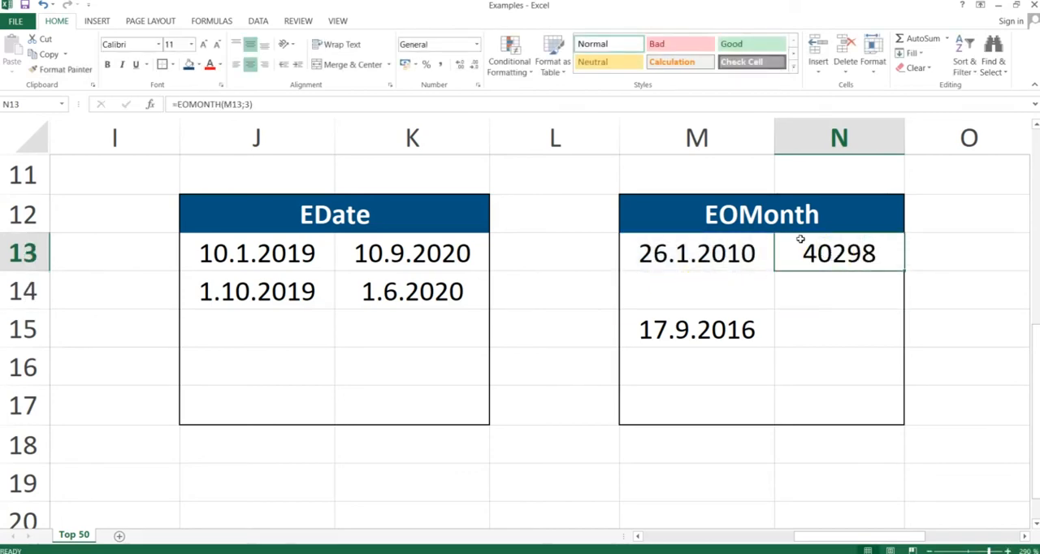
{"action": "left_click", "coordinate": [478, 47]}
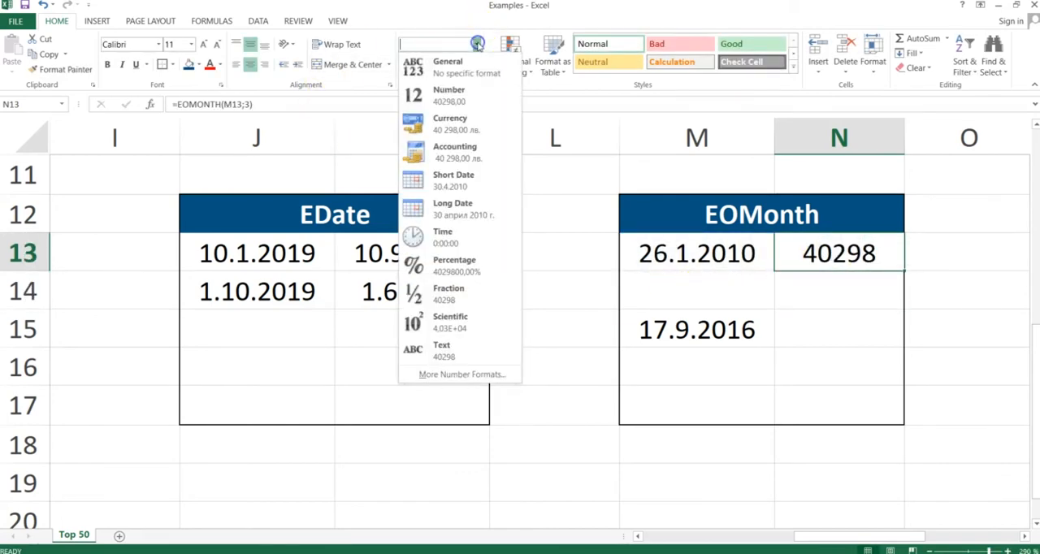
{"action": "left_click", "coordinate": [454, 171]}
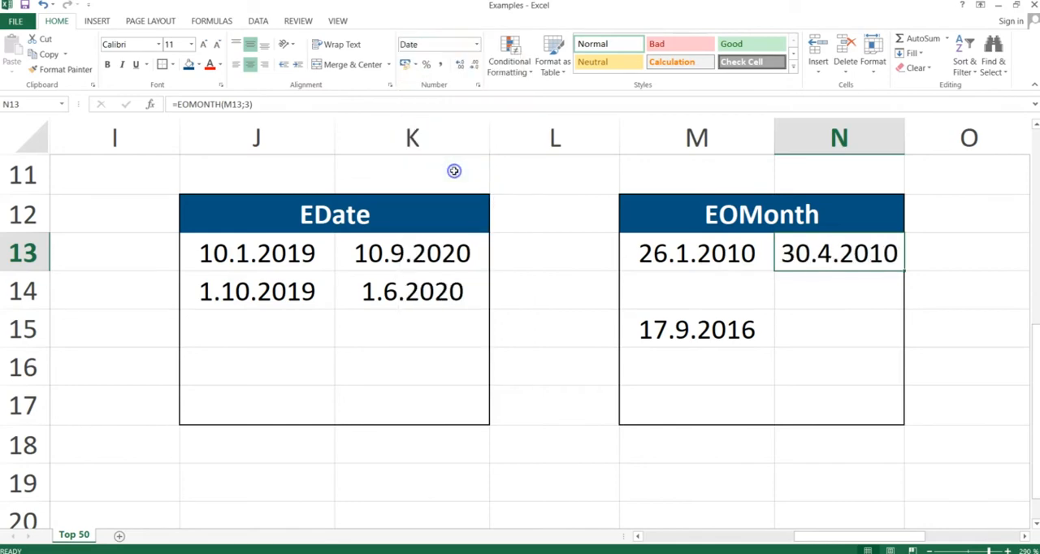
Examine the arguments of the EOMONTH formula in cell N13 without changing it.
{"action": "double_click", "coordinate": [839, 255]}
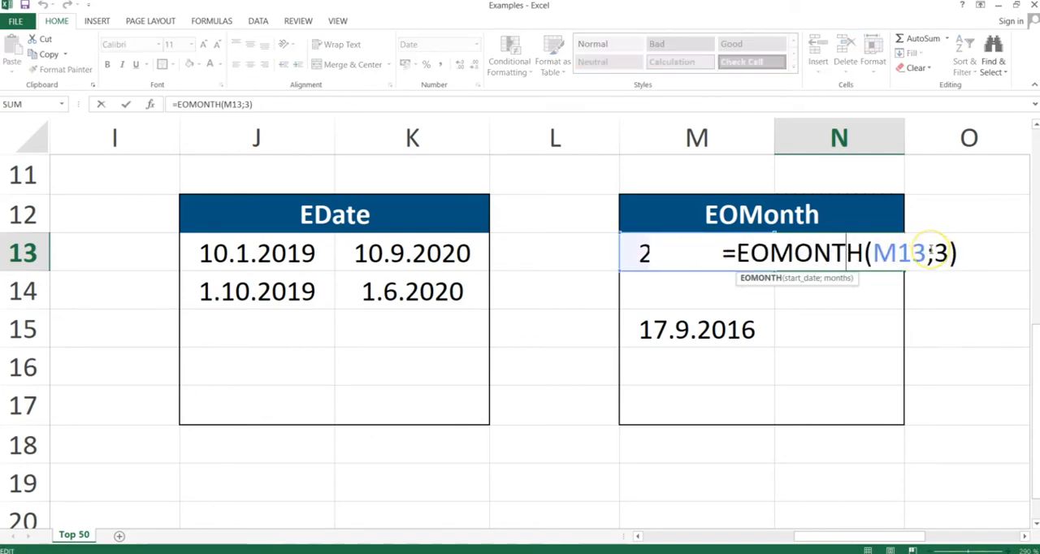
{"action": "key", "text": "Return"}
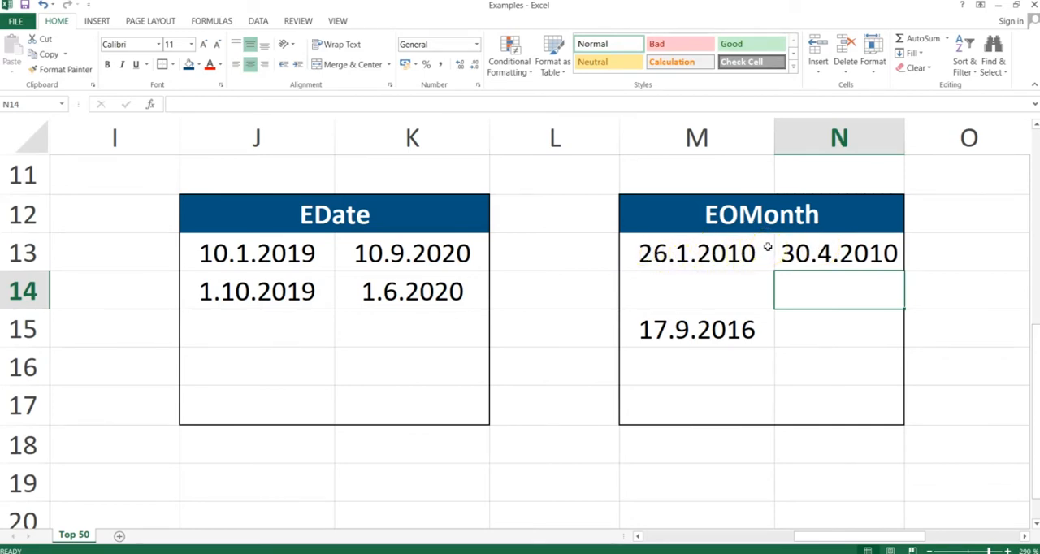
{"action": "double_click", "coordinate": [813, 253]}
{"action": "key", "text": "Return"}
Enter the formula =EOMONTH(M15;12) in cell N15 to get the last day of the month twelve months ahead.
{"action": "left_click", "coordinate": [806, 328]}
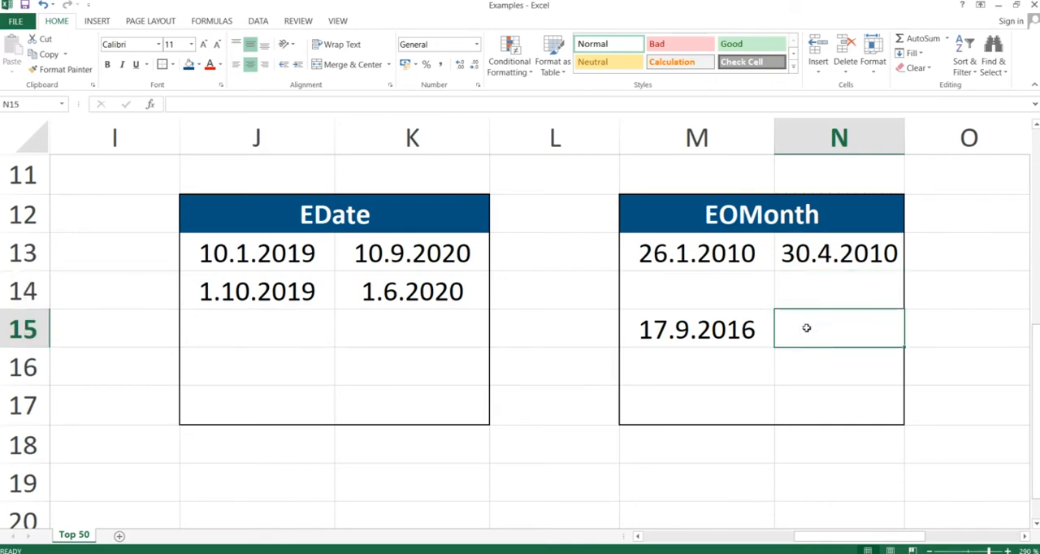
{"action": "type", "text": "="}
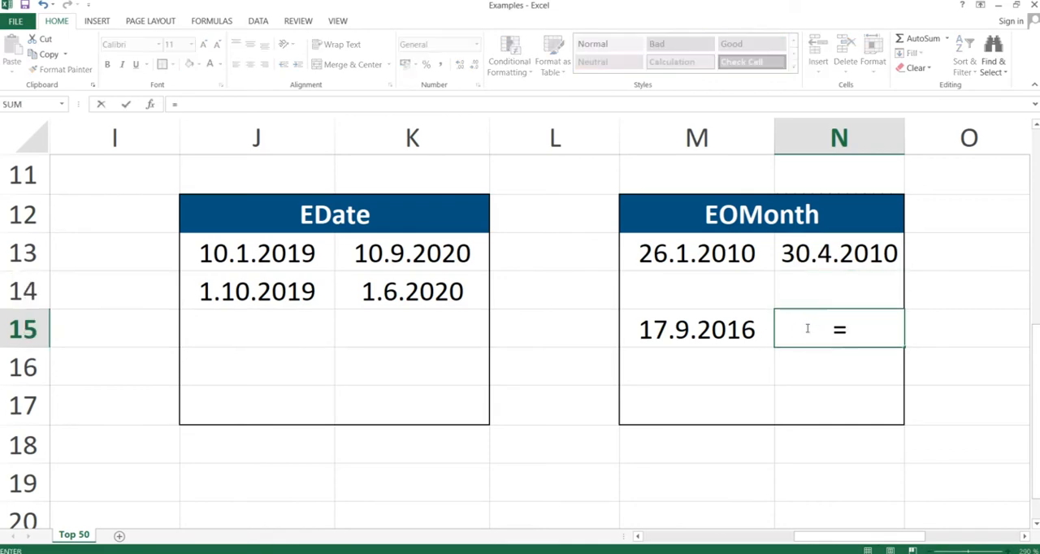
{"action": "type", "text": "eomonth("}
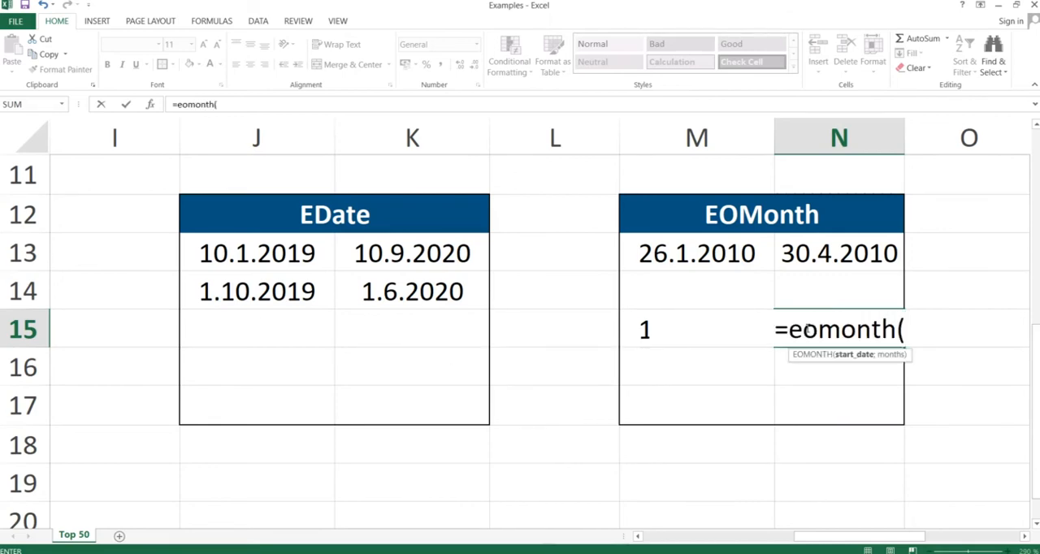
{"action": "key", "text": "Left"}
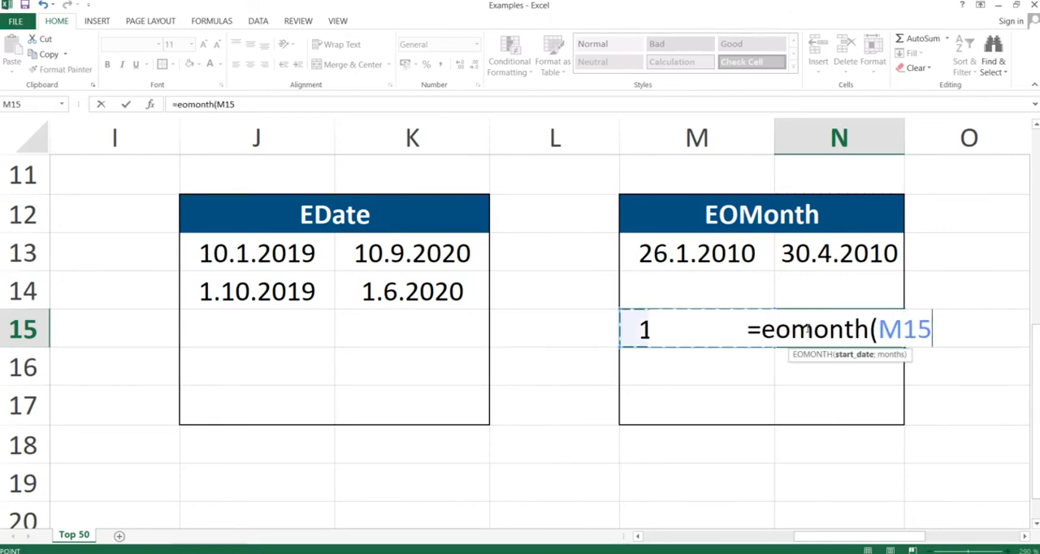
{"action": "type", "text": ";"}
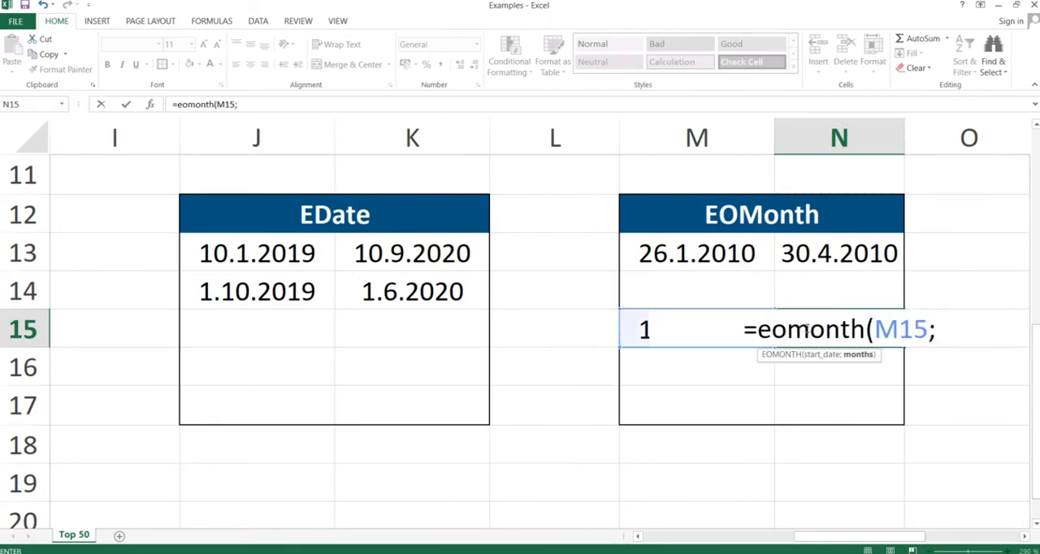
{"action": "type", "text": "12)"}
{"action": "key", "text": "Return"}
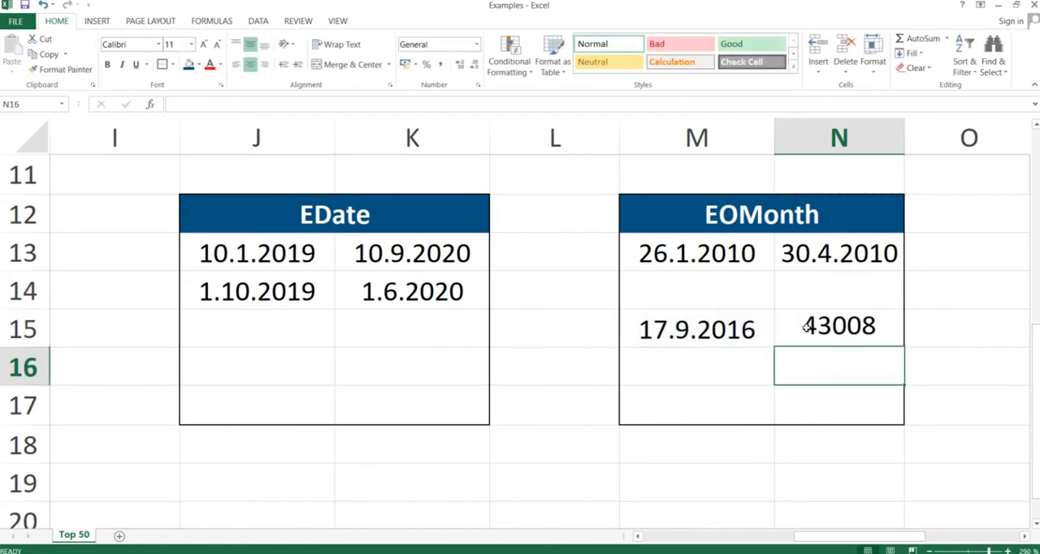
Format the EOMONTH result in cell N15 as Short Date.
{"action": "left_click", "coordinate": [823, 327]}
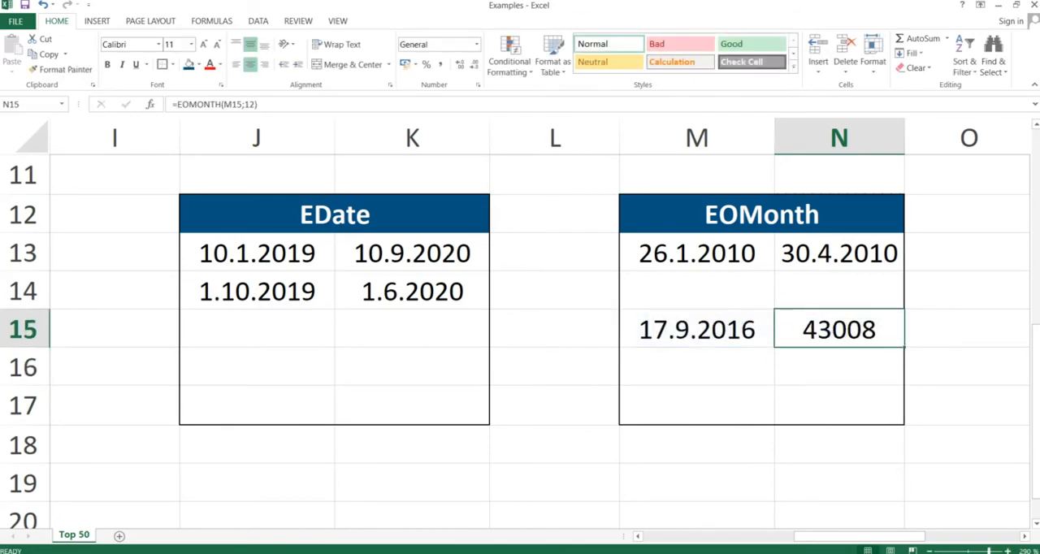
{"action": "left_click", "coordinate": [477, 45]}
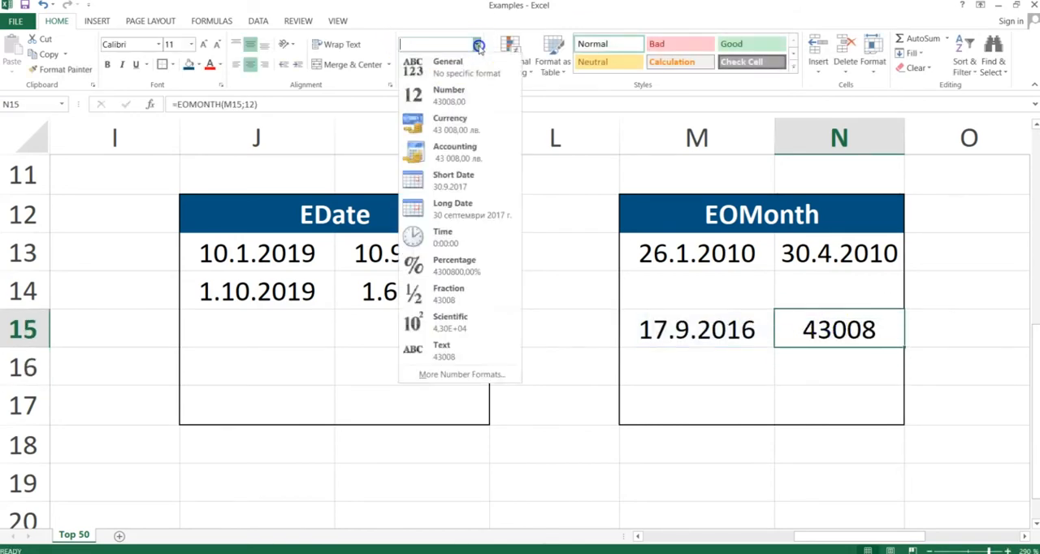
{"action": "left_click", "coordinate": [440, 177]}
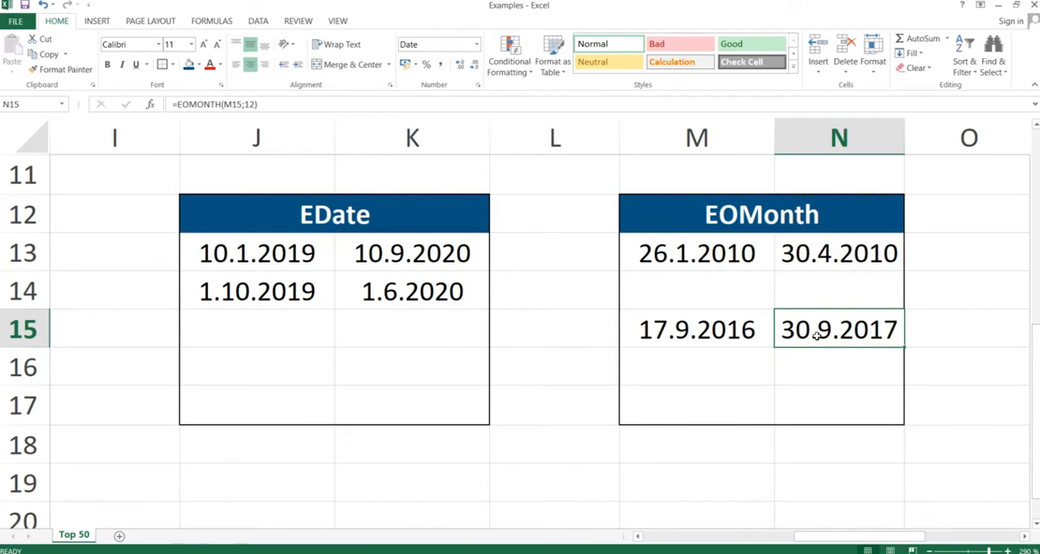
Switch to the PowerPoint slide show, advance to the Workday slide, and return to the Excel workbook.
{"action": "key", "text": "alt+Tab"}
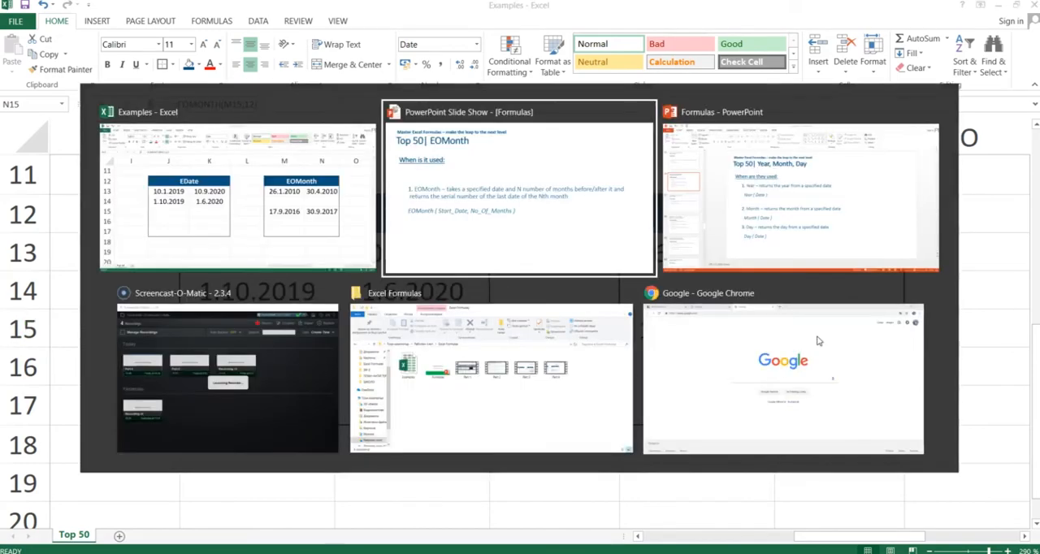
{"action": "key", "text": "Right"}
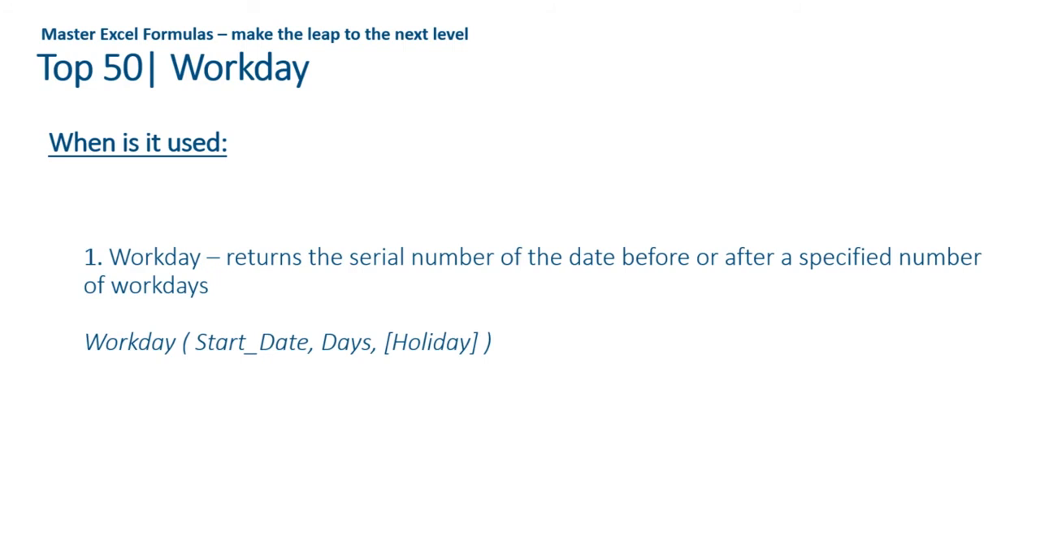
{"action": "key", "text": "alt+Tab"}
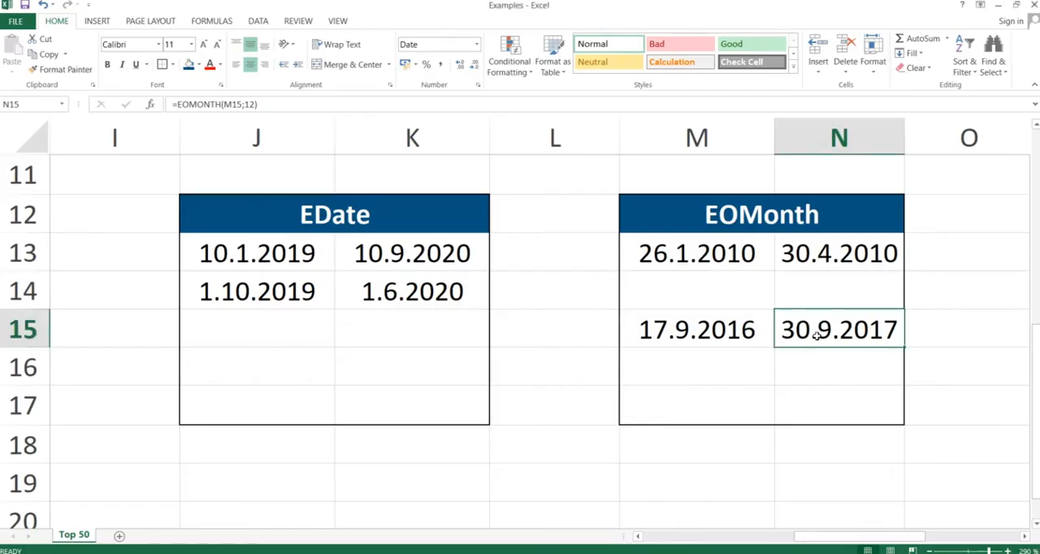
Clear the existing content of cell Q13 in the Workday table.
{"action": "key", "text": "Right"}
{"action": "key", "text": "Right"}
{"action": "key", "text": "Right"}
{"action": "key", "text": "Left"}
{"action": "key", "text": "Up"}
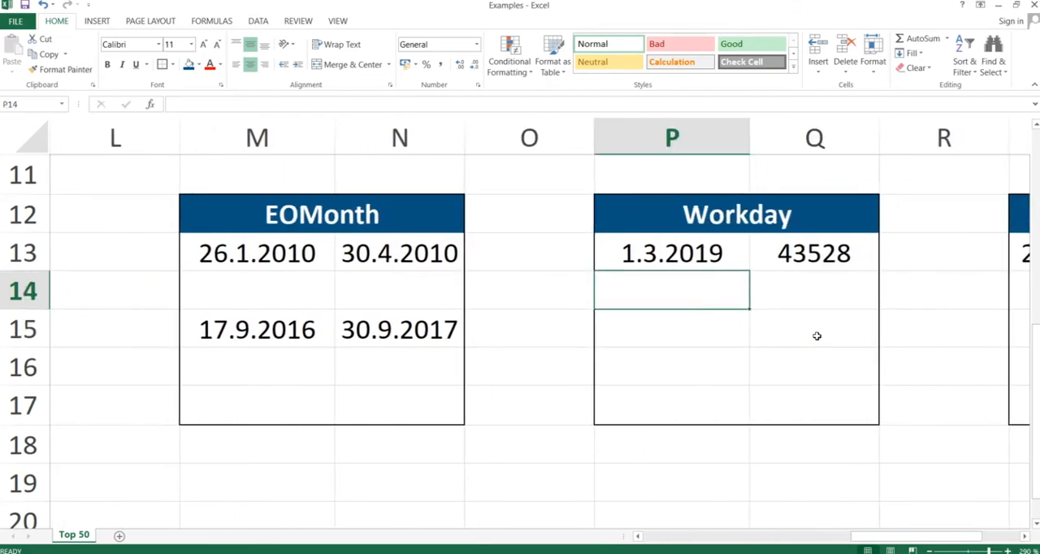
{"action": "key", "text": "Right"}
{"action": "key", "text": "Up"}
{"action": "key", "text": "Delete"}
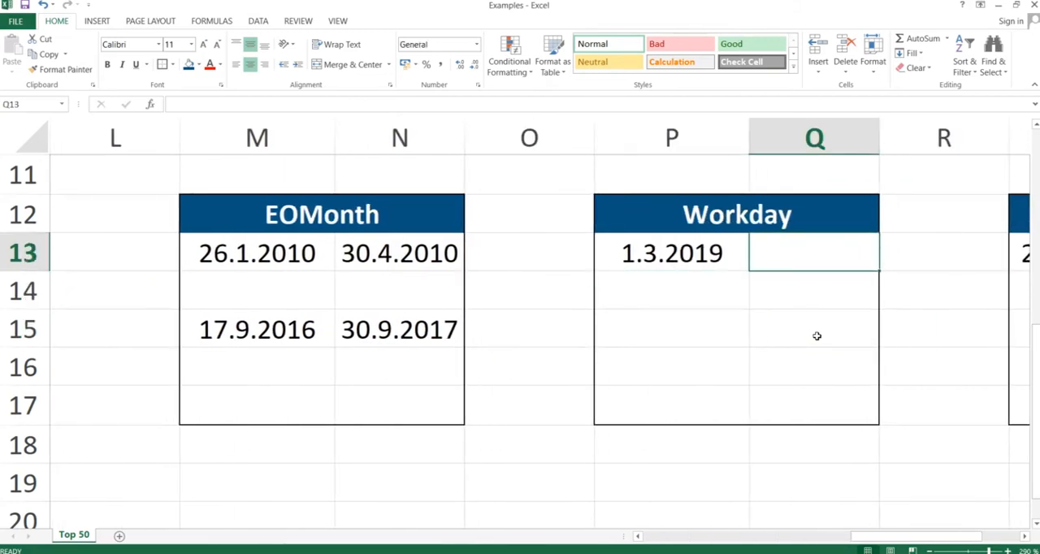
Enter the formula =WORKDAY(P13;1) in cell Q13 to get the next workday after the start date.
{"action": "type", "text": "=work"}
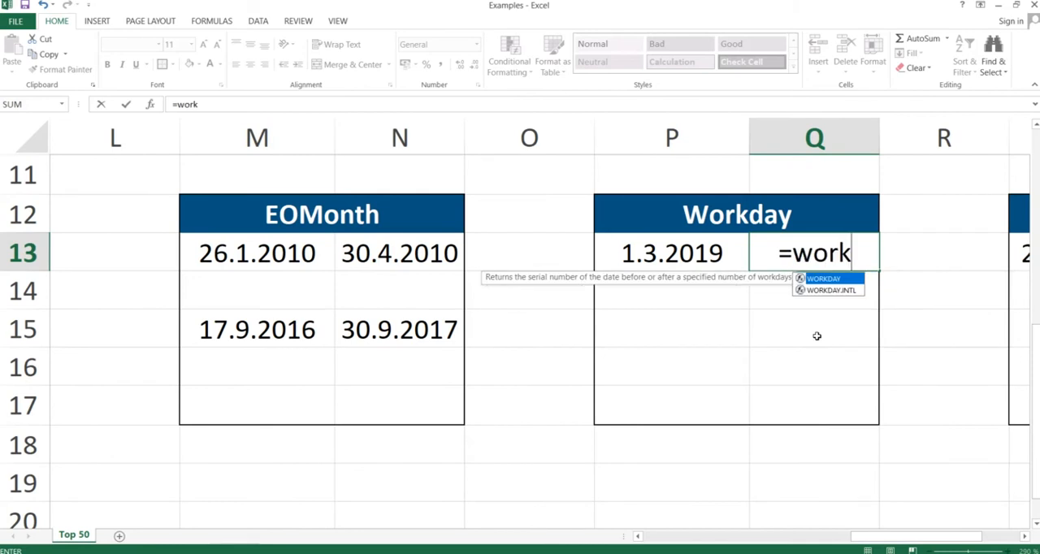
{"action": "type", "text": "day("}
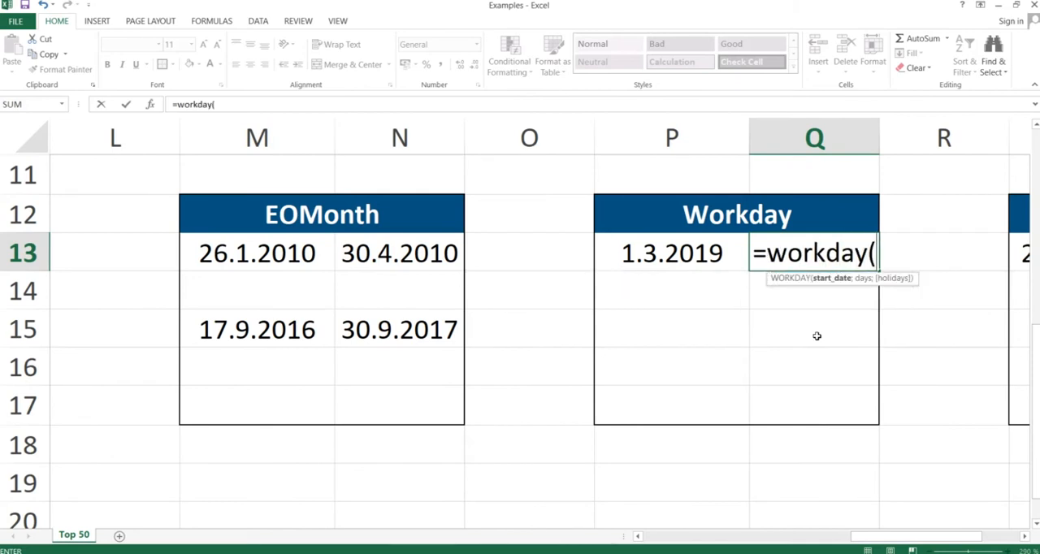
{"action": "key", "text": "Left"}
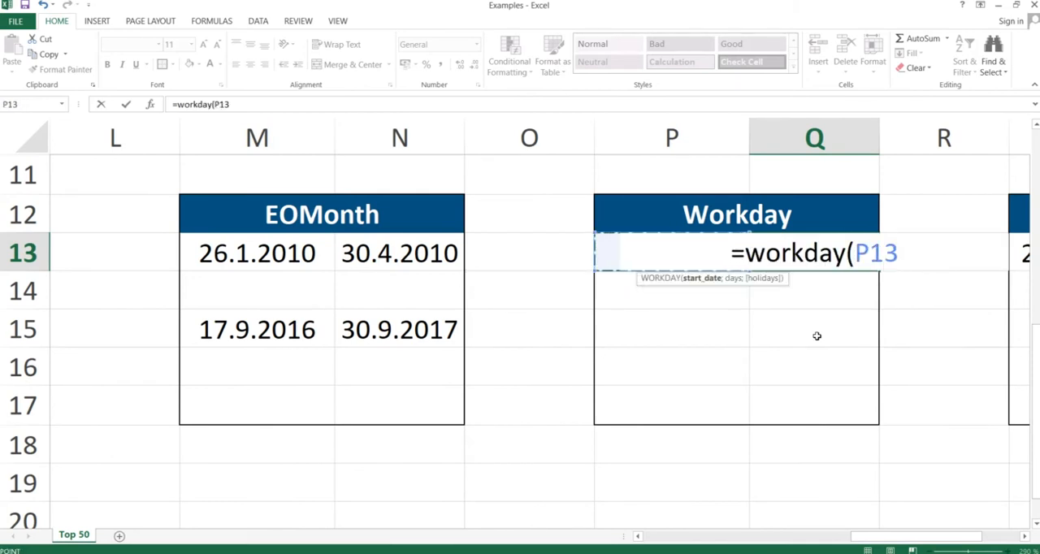
{"action": "type", "text": ";"}
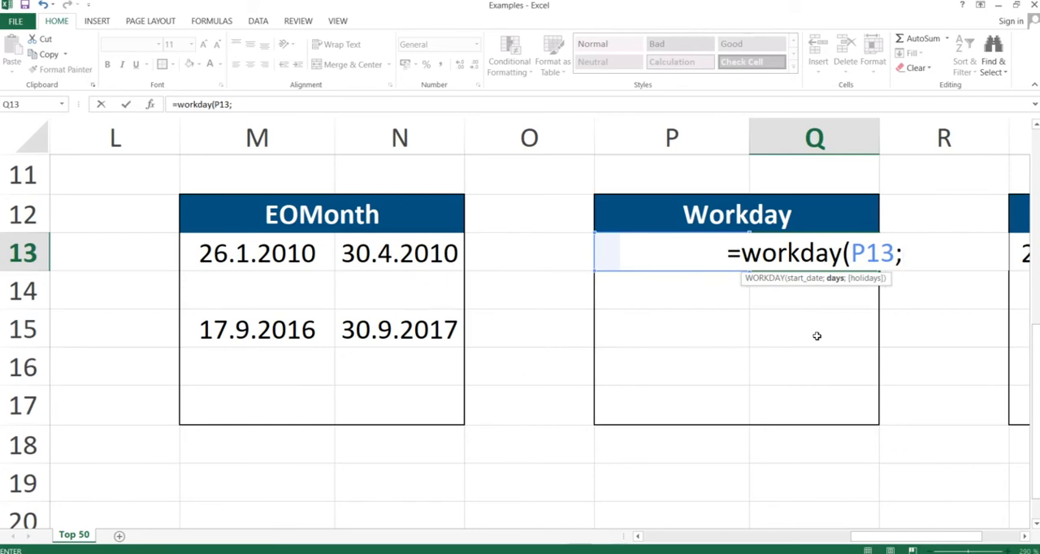
{"action": "type", "text": "1"}
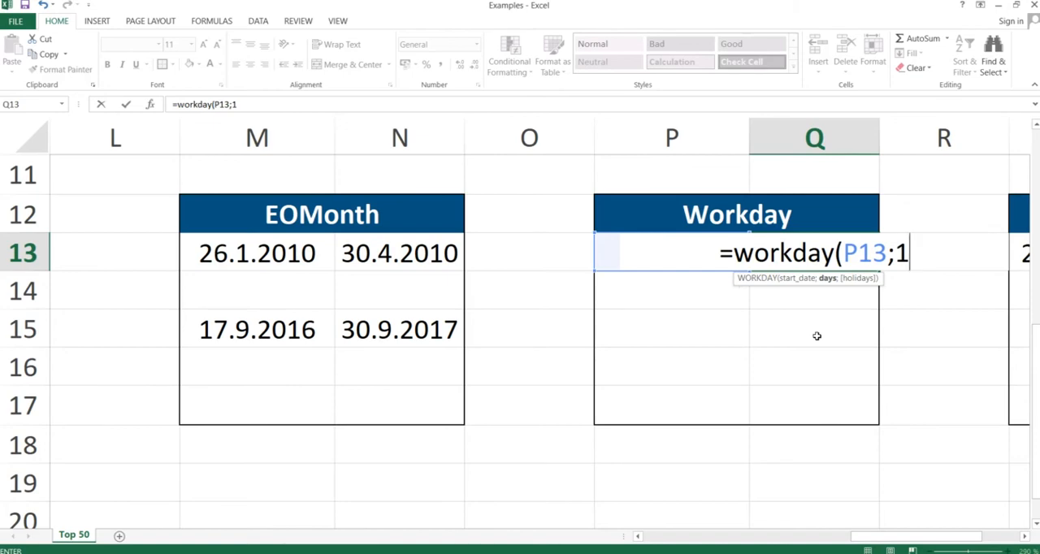
{"action": "type", "text": ")"}
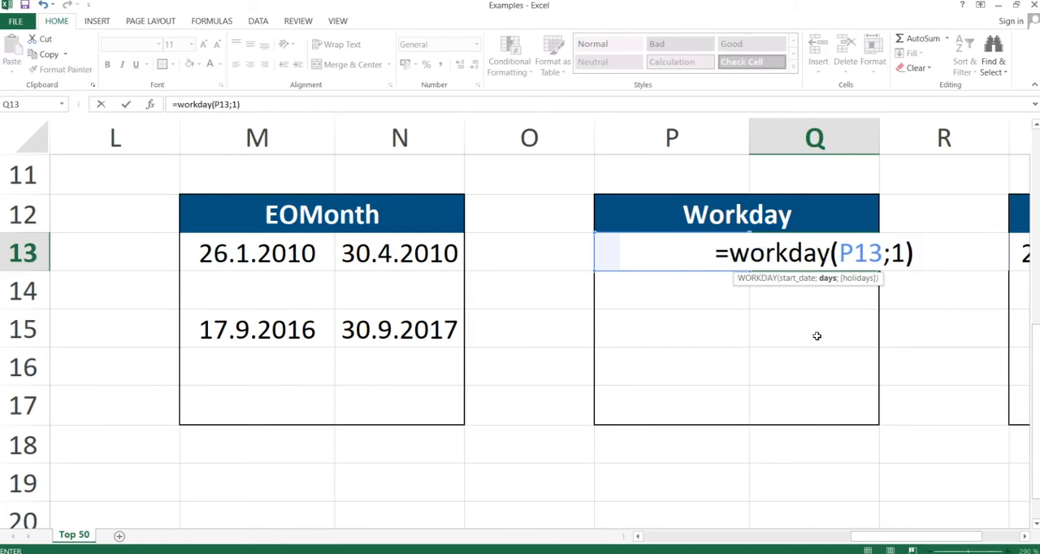
{"action": "key", "text": "Return"}
Format the WORKDAY result in cell Q13 as Short Date.
{"action": "key", "text": "Up"}
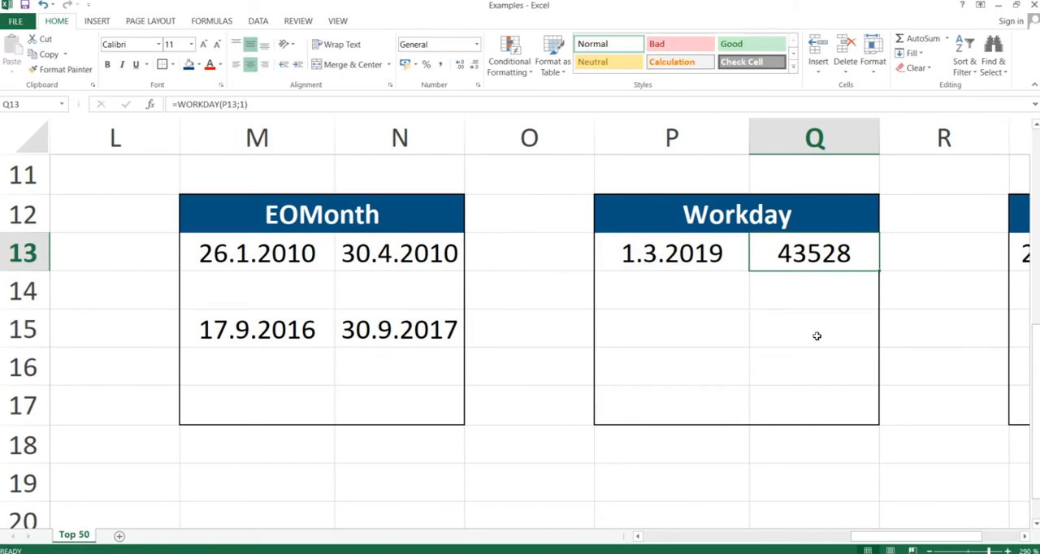
{"action": "left_click", "coordinate": [477, 43]}
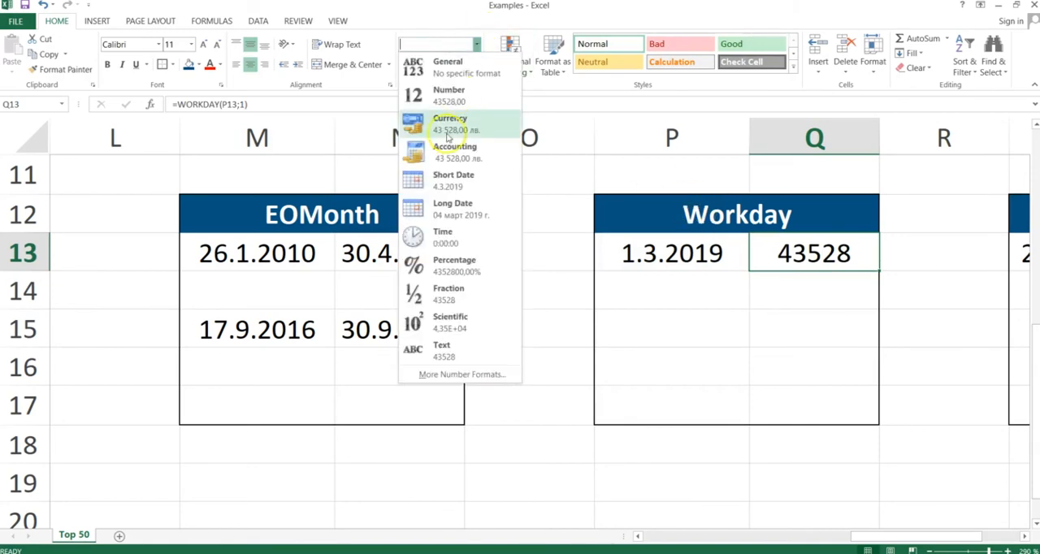
{"action": "left_click", "coordinate": [439, 177]}
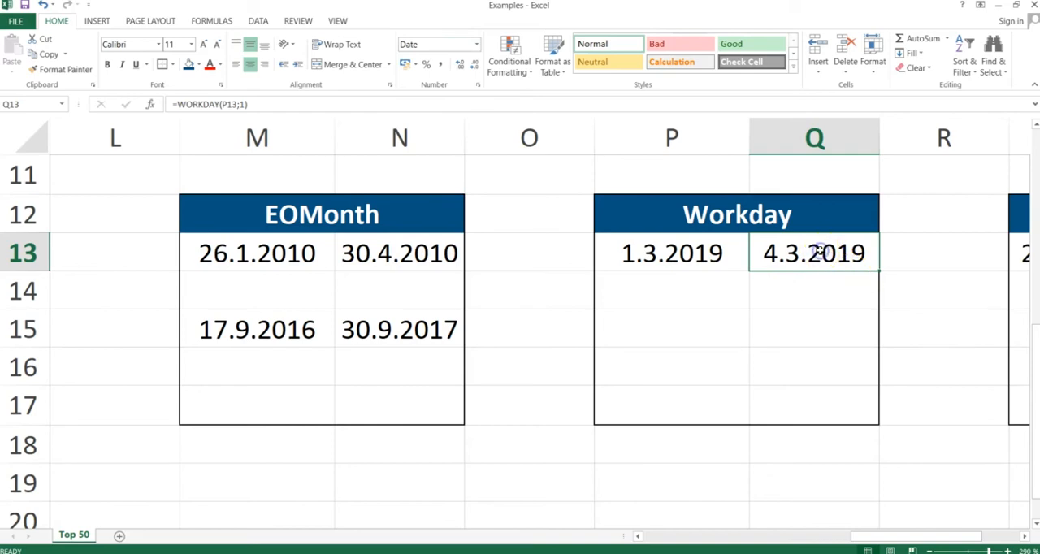
Compare the start date in P13 with the WORKDAY result in Q13 and examine the formula's days argument, keeping it at 1.
{"action": "key", "text": "Left"}
{"action": "key", "text": "Right"}
{"action": "key", "text": "Left"}
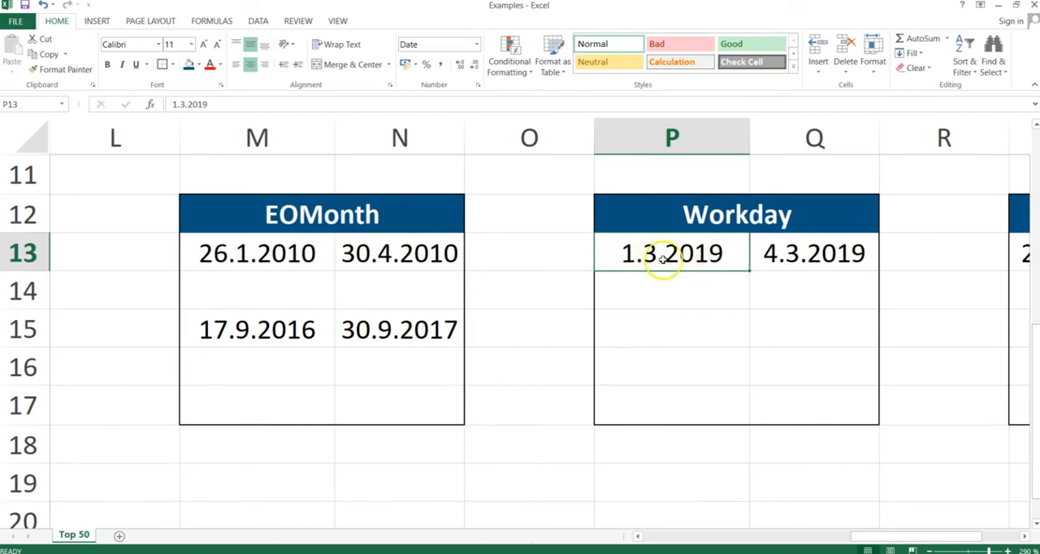
{"action": "double_click", "coordinate": [778, 258]}
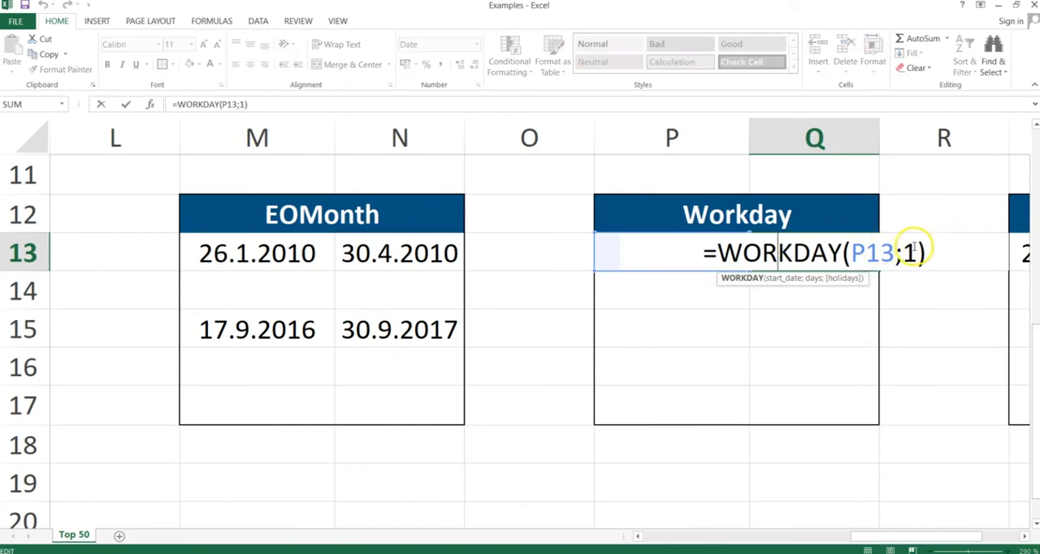
{"action": "left_click", "coordinate": [909, 254]}
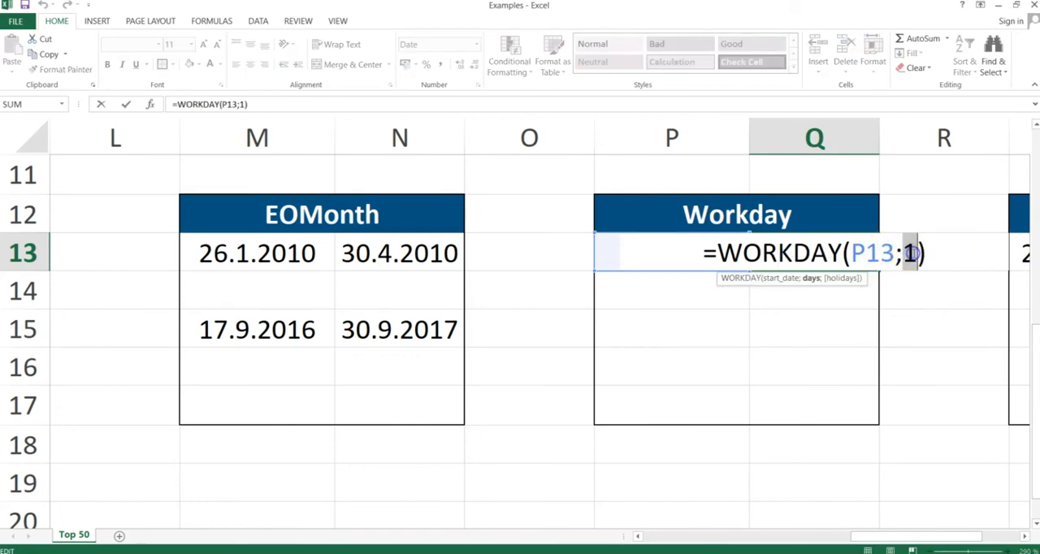
{"action": "key", "text": "Return"}
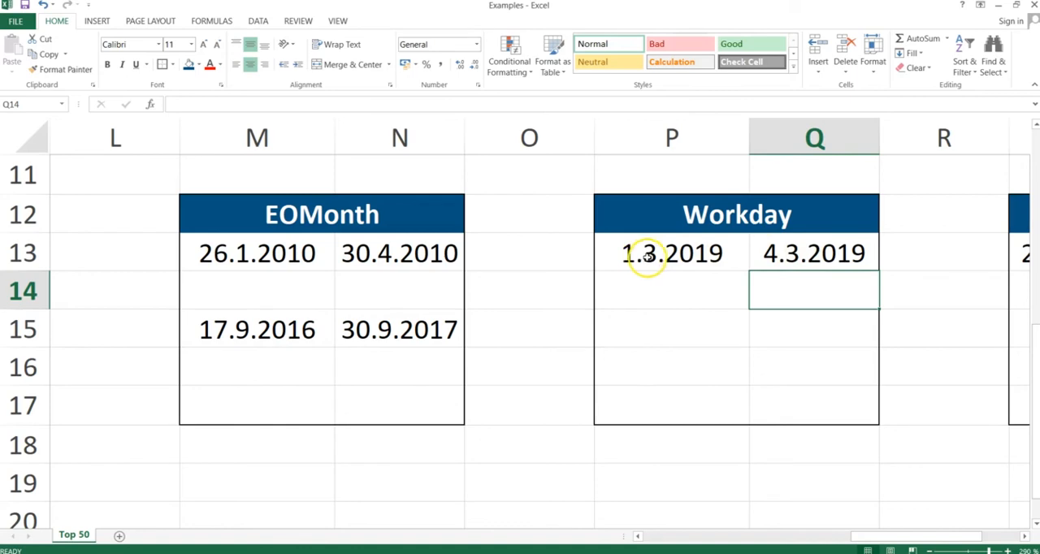
{"action": "left_click", "coordinate": [647, 259]}
{"action": "double_click", "coordinate": [815, 254]}
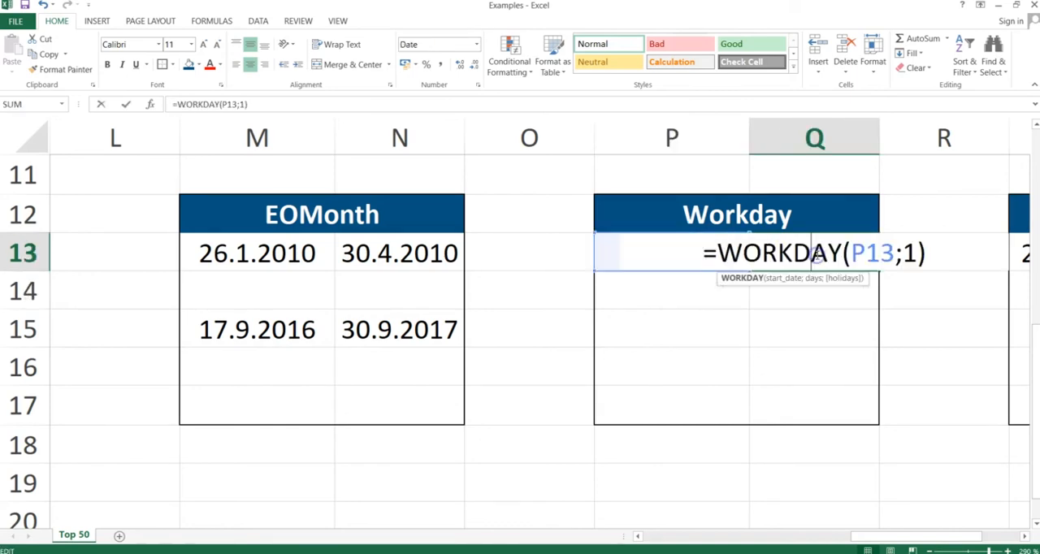
{"action": "double_click", "coordinate": [910, 253]}
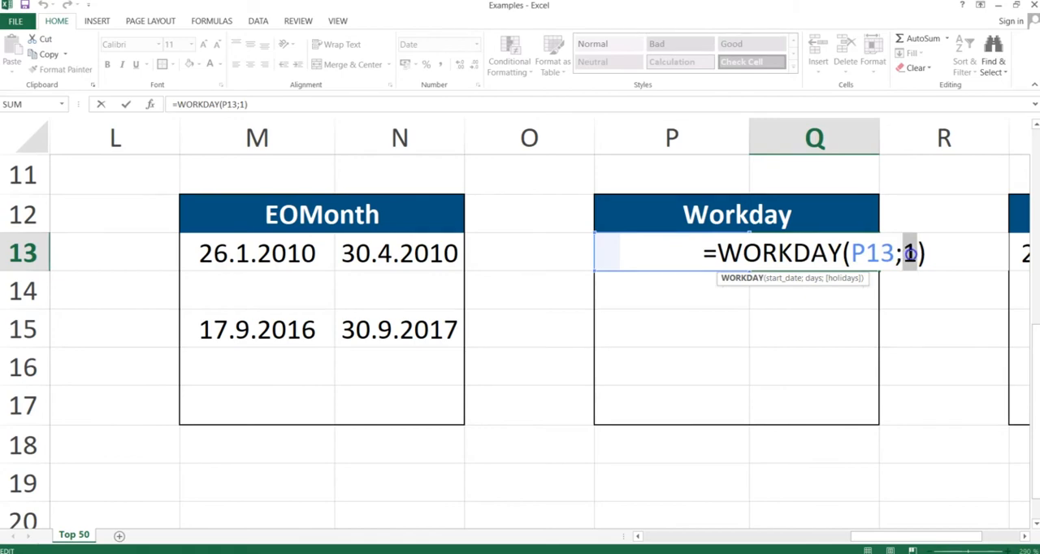
{"action": "type", "text": "1"}
{"action": "key", "text": "Return"}
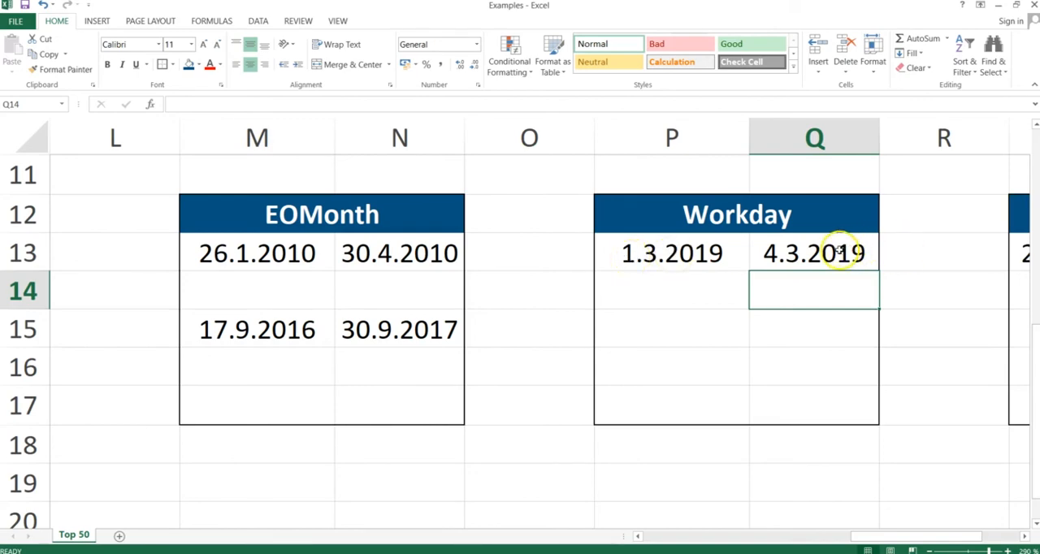
Advance the PowerPoint slide show to the Yearfrac slide, then return to cell T13 in the Excel workbook's Yearfrac table.
{"action": "left_click", "coordinate": [839, 252]}
{"action": "key", "text": "alt+Tab"}
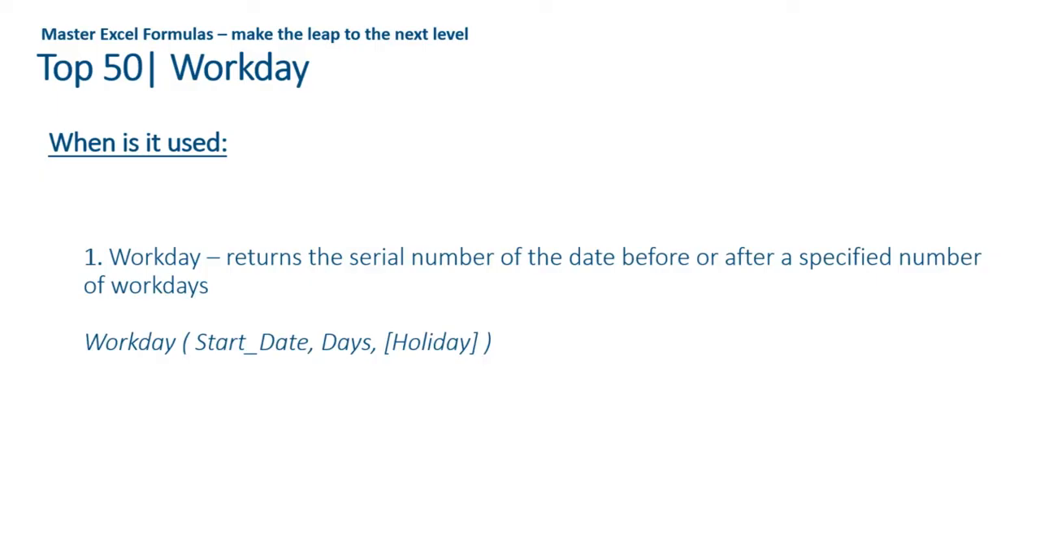
{"action": "key", "text": "Right"}
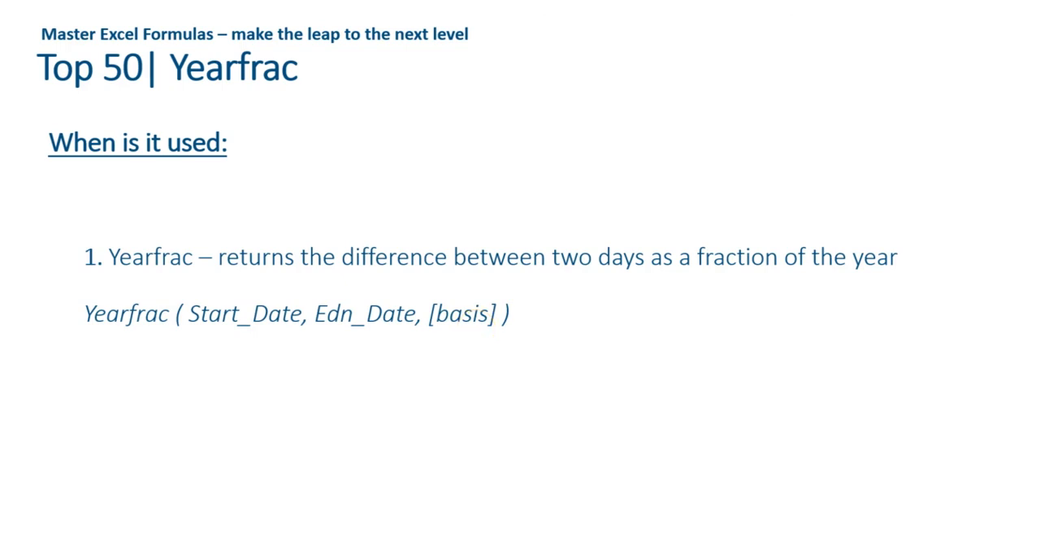
{"action": "key", "text": "alt+Tab"}
{"action": "key", "text": "Right"}
{"action": "key", "text": "Right"}
{"action": "key", "text": "Right"}
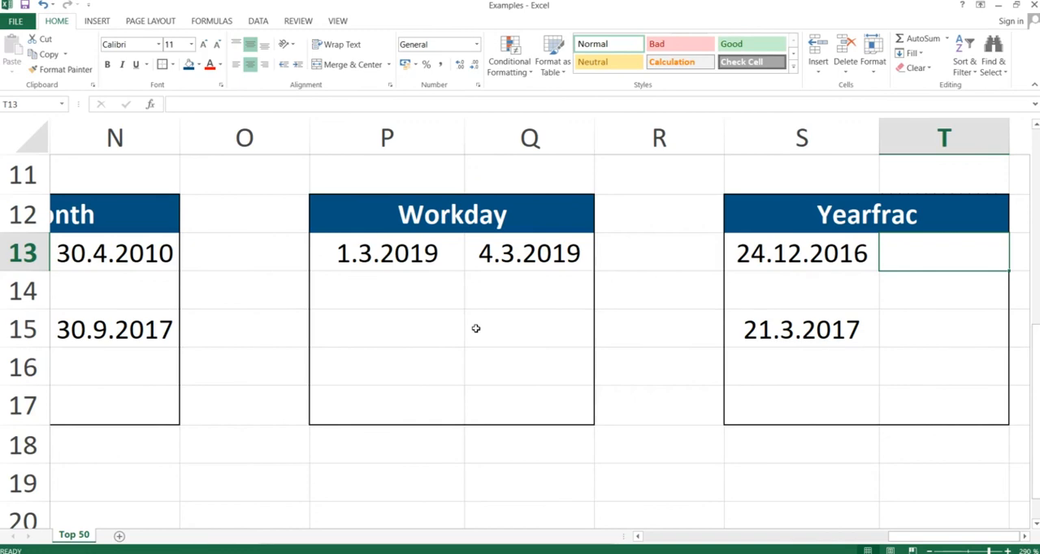
Start a YEARFRAC formula in cell T13 with S13 as the start date and S15 as the end date.
{"action": "type", "text": "="}
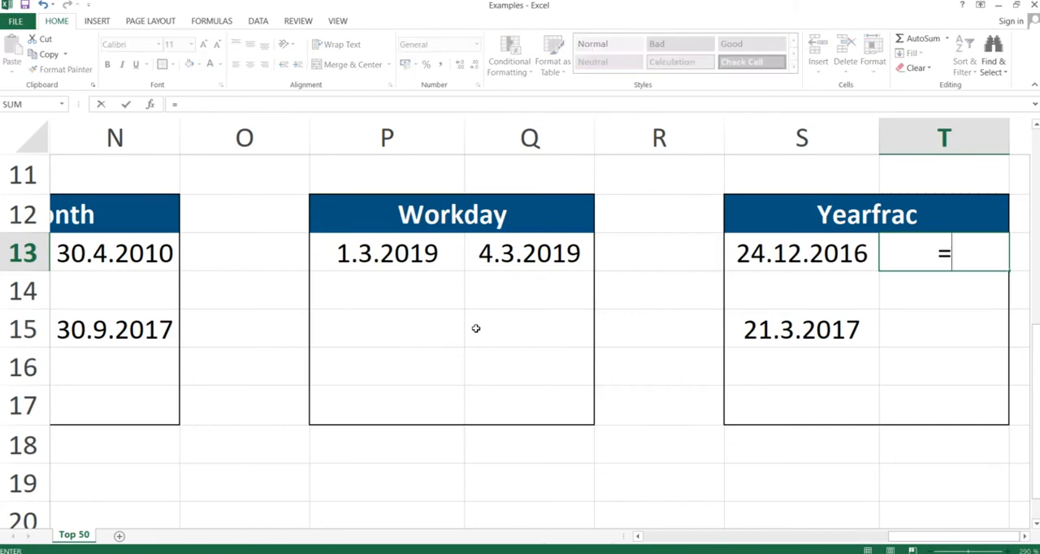
{"action": "type", "text": "yearfrac("}
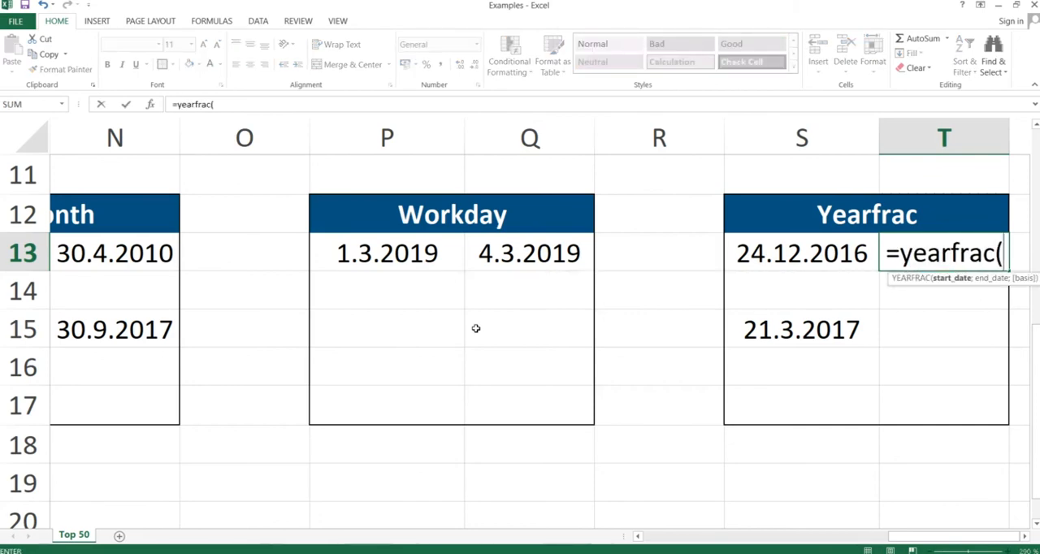
{"action": "key", "text": "Left"}
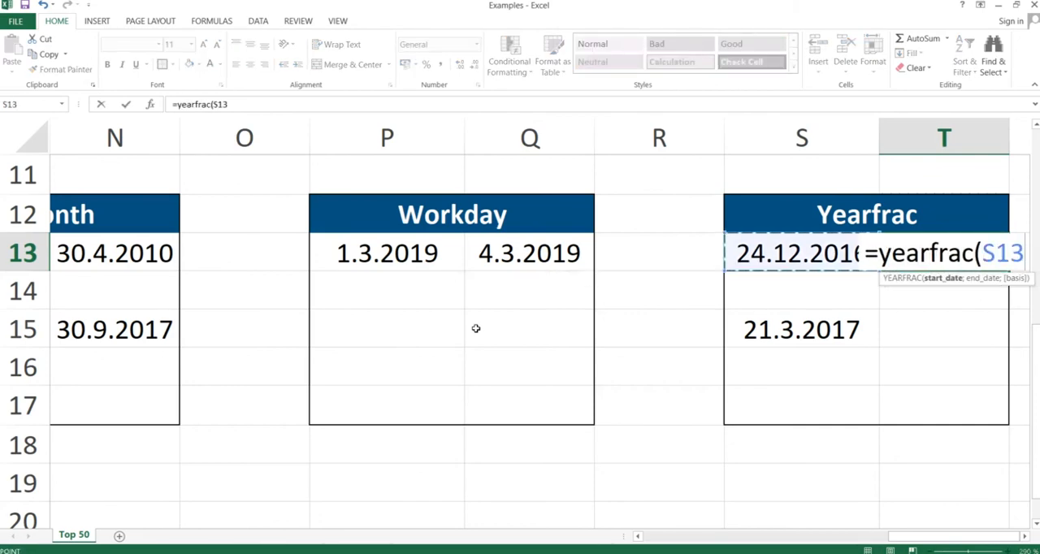
{"action": "type", "text": ";"}
{"action": "key", "text": "Left"}
{"action": "key", "text": "Down"}
{"action": "key", "text": "Down"}
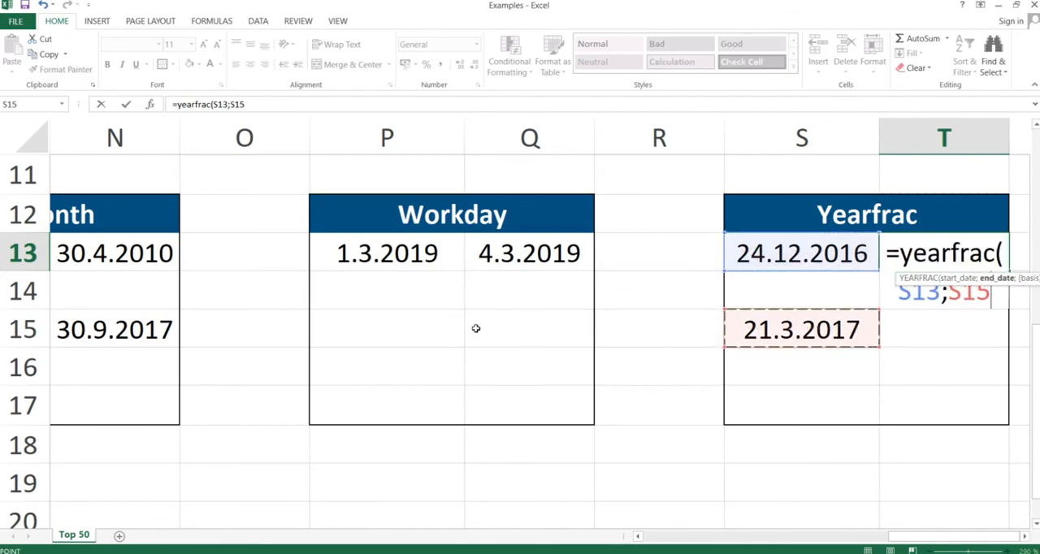
Choose basis 3 - Actual/365 for the YEARFRAC formula and complete it in T13 as =YEARFRAC(S13;S15;3).
{"action": "type", "text": ";"}
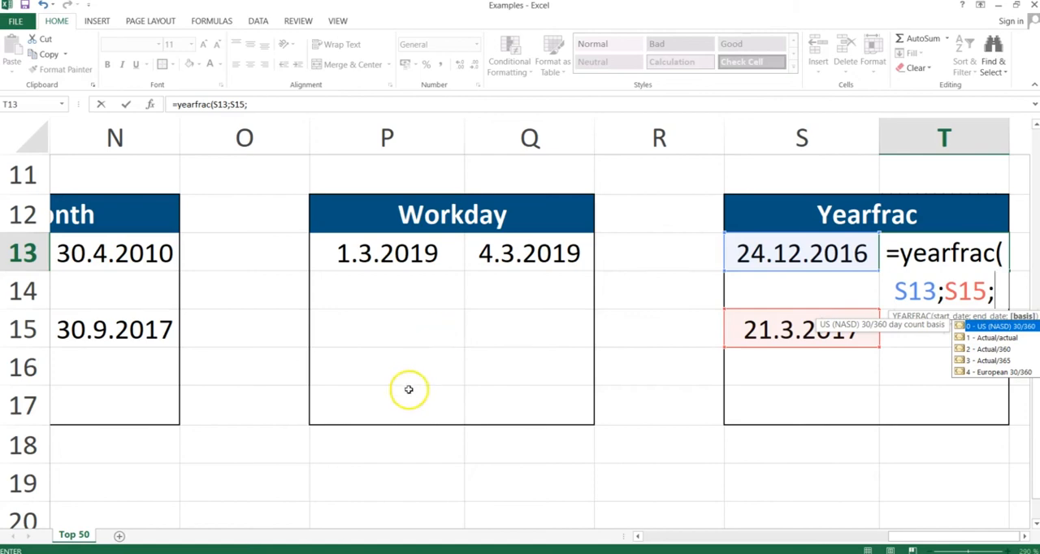
{"action": "left_click", "coordinate": [993, 362]}
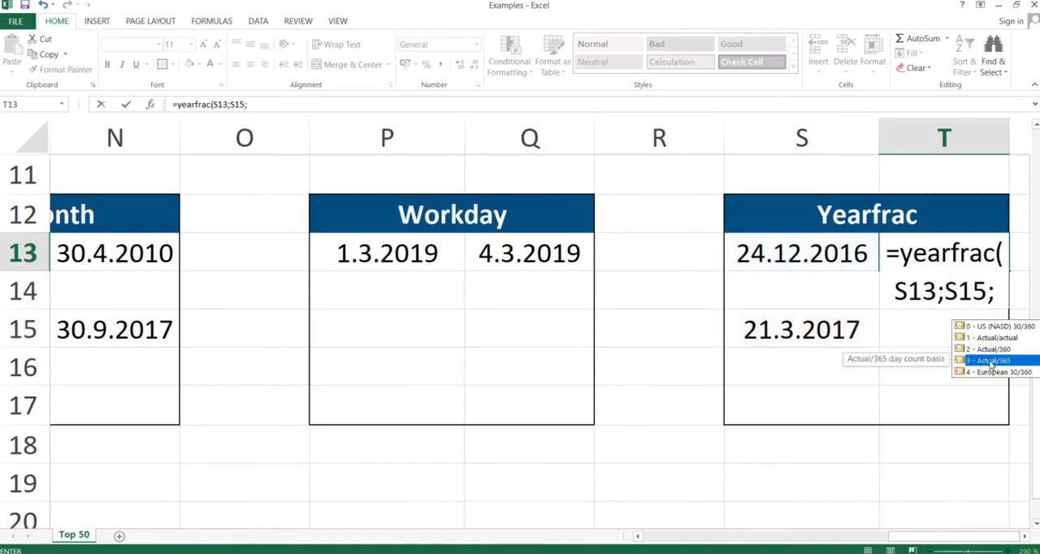
{"action": "left_click", "coordinate": [999, 361]}
{"action": "double_click", "coordinate": [990, 360]}
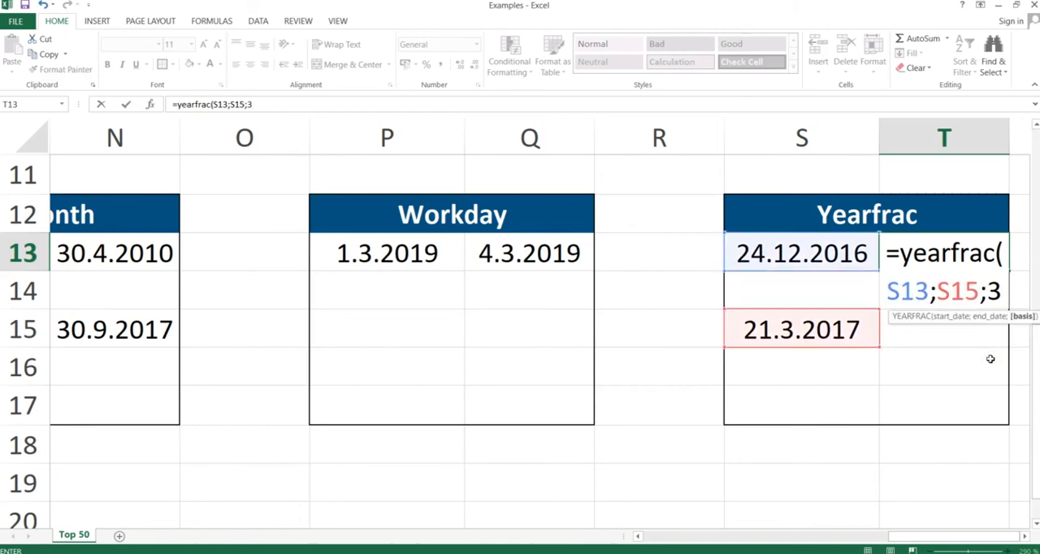
{"action": "type", "text": ")"}
{"action": "key", "text": "ctrl+Return"}
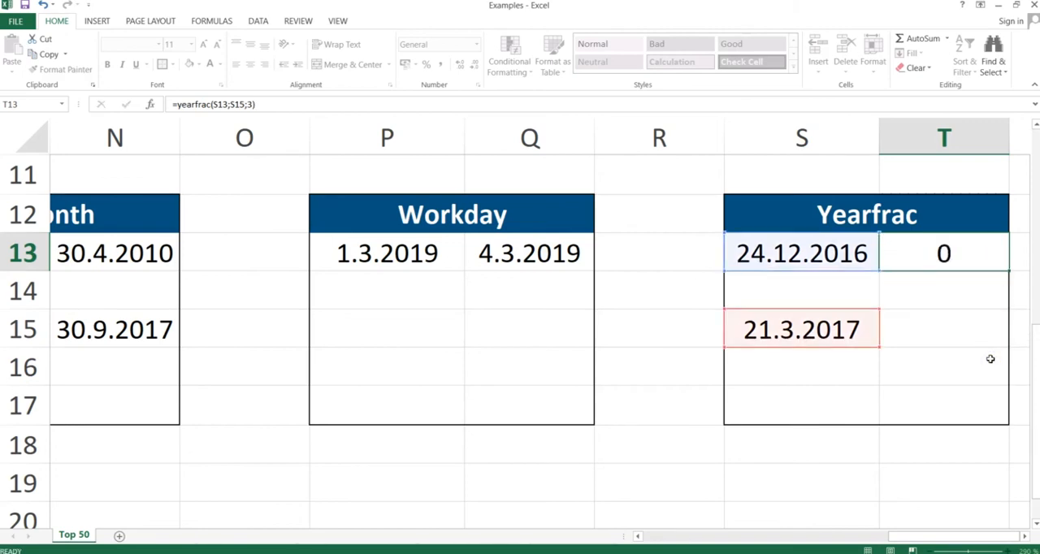
{"action": "key", "text": "Return"}
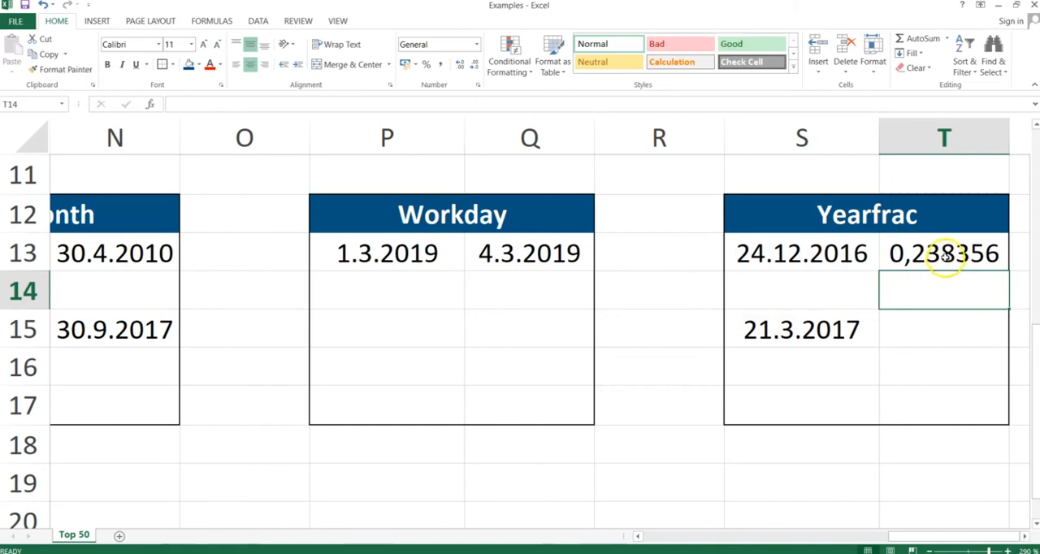
Review the YEARFRAC result in cell T13, then switch to the PowerPoint slide show and advance past the Yearfrac slide.
{"action": "left_click", "coordinate": [943, 254]}
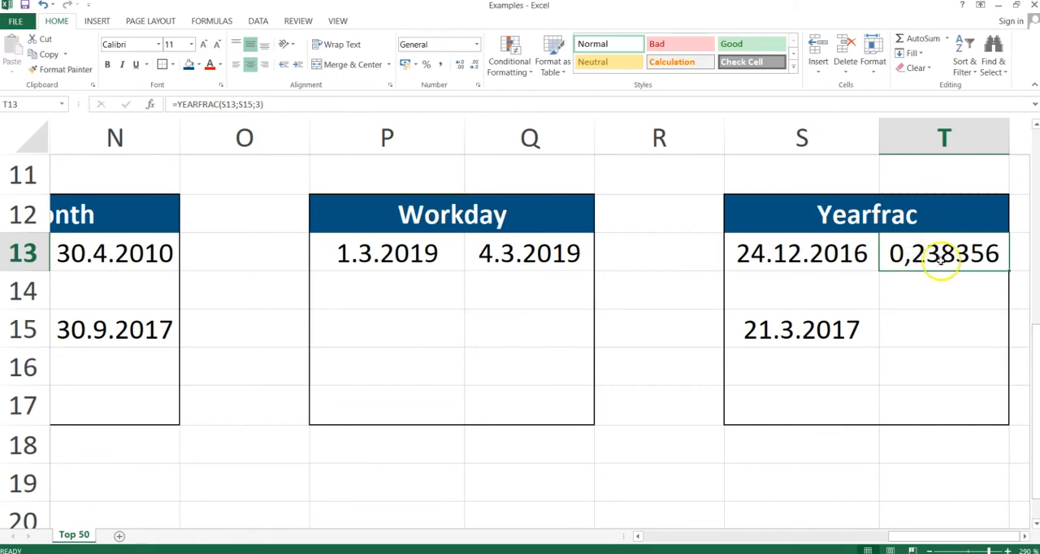
{"action": "key", "text": "alt+Tab"}
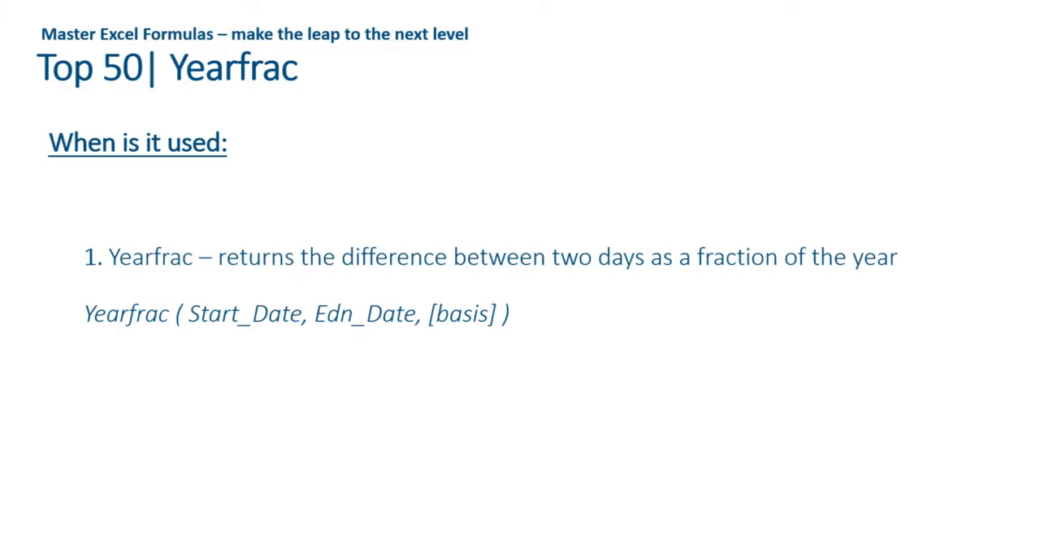
{"action": "key", "text": "Right"}
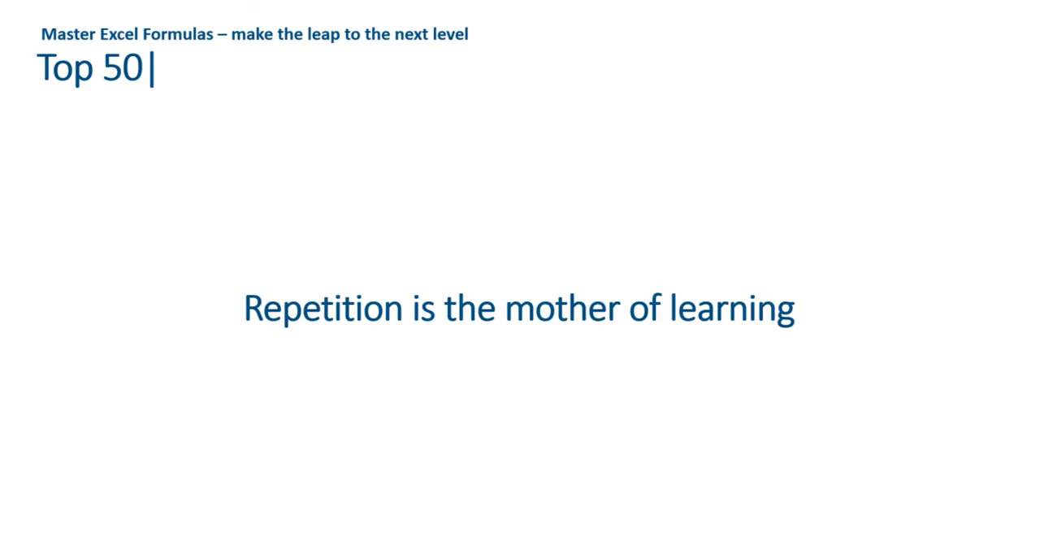